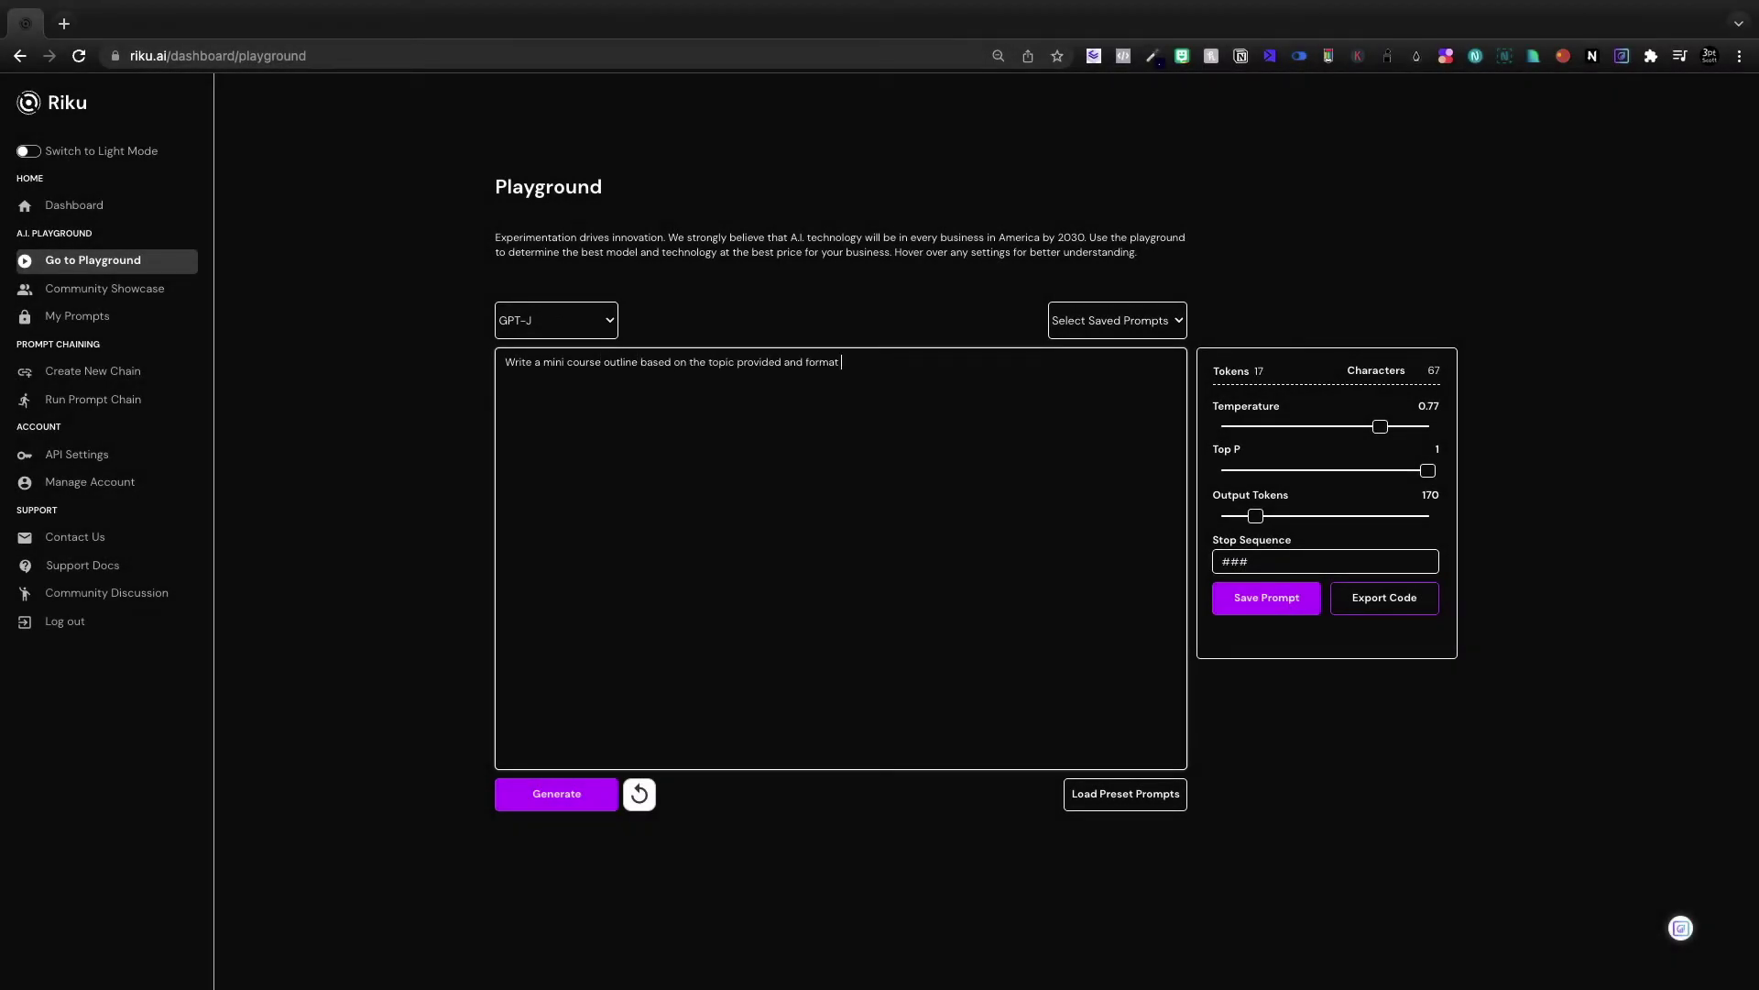
Write the mini course outline instruction followed by a first topic: block closed with ###
text(ven below)
key(BackSpace)
key(BackSpace)
text(pic:)
key(Return)
key(Return)
text(##)
Duplicate the topic block into more slots and fill in topics such as personal development
drag(553, 423, 504, 379)
click(577, 448)
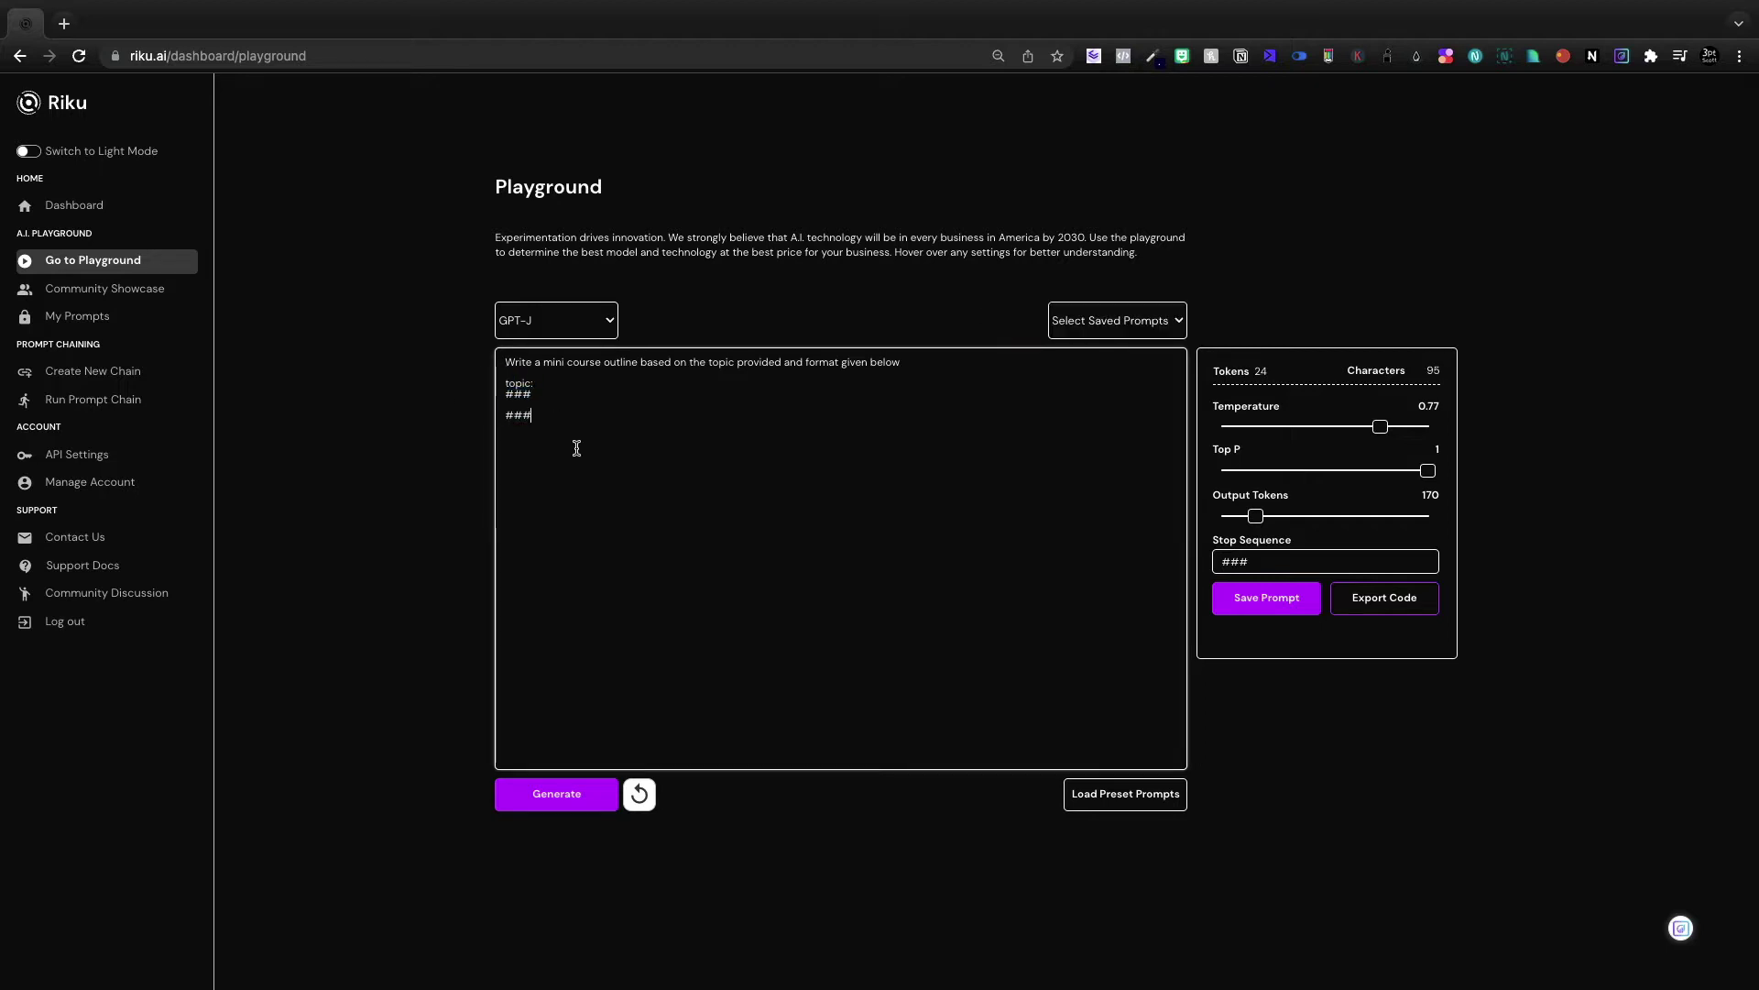
text(topic: ###  ###)
text(topic: ###  ###)
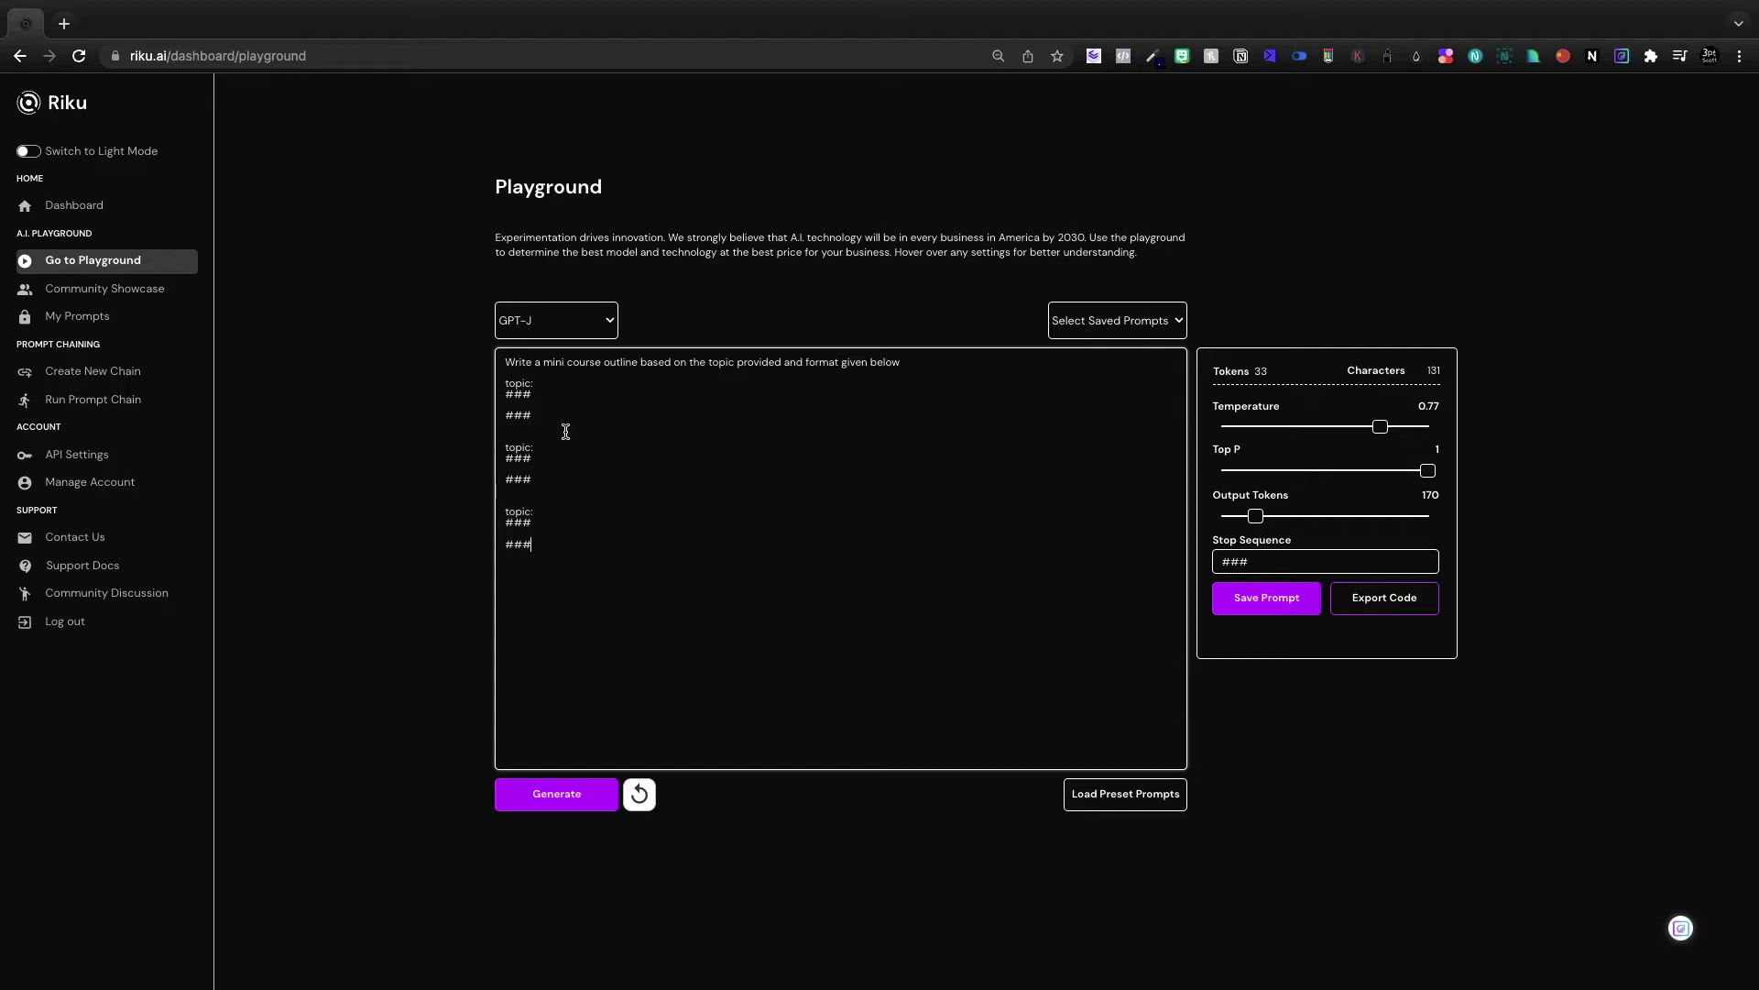
text(se)
text(evelop)
text(ment)
click(555, 518)
text(alth)
text( an)
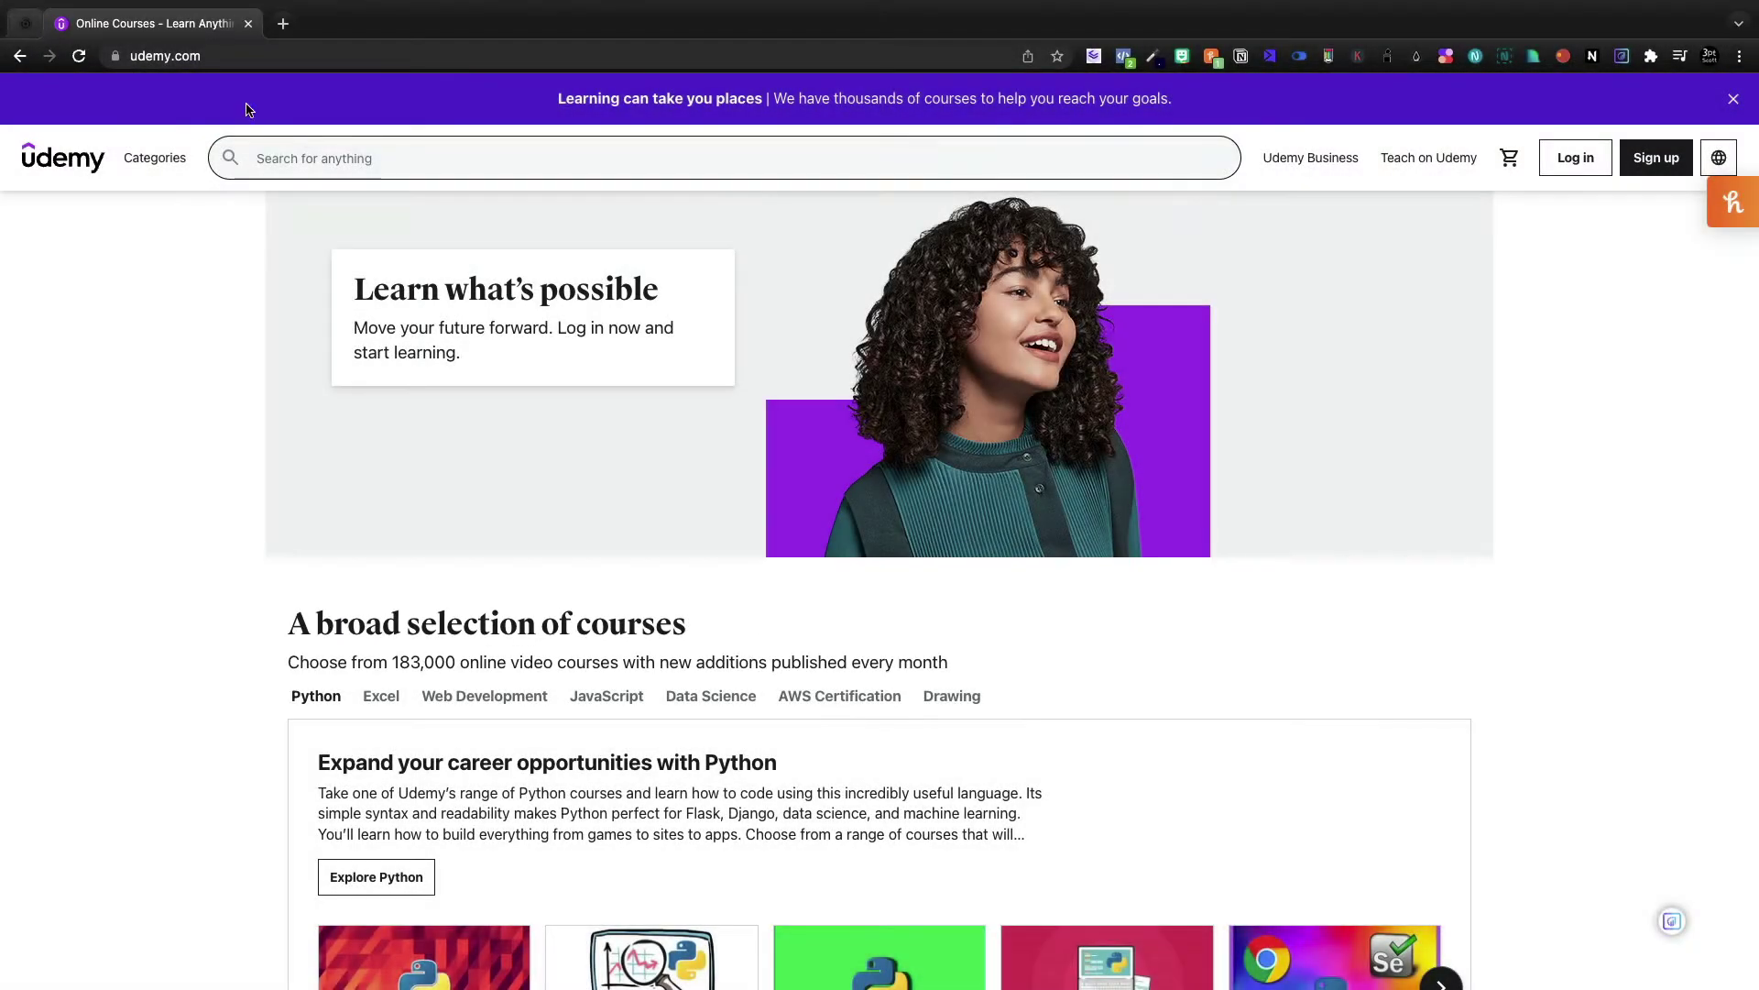
Search Udemy for 'seo', open The Ultimate SEO Training 2022 course and select its What you'll learn points
click(317, 144)
text(seo)
key(Return)
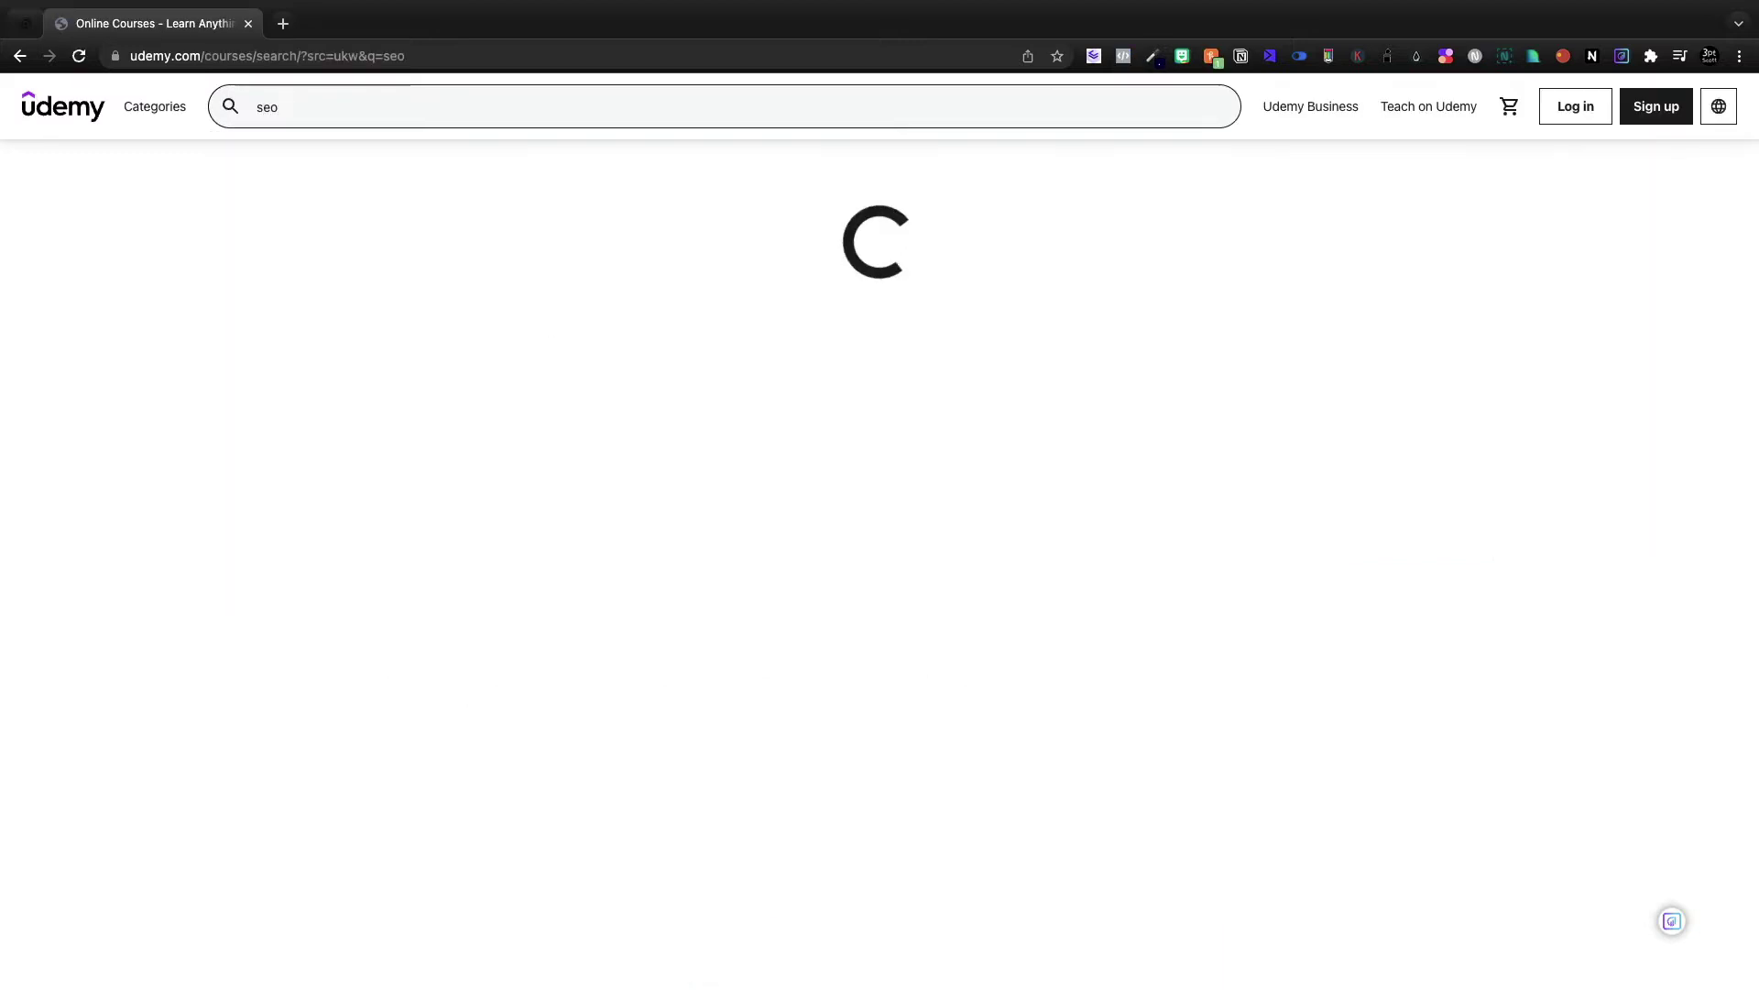
scroll(586, 303, down, 3)
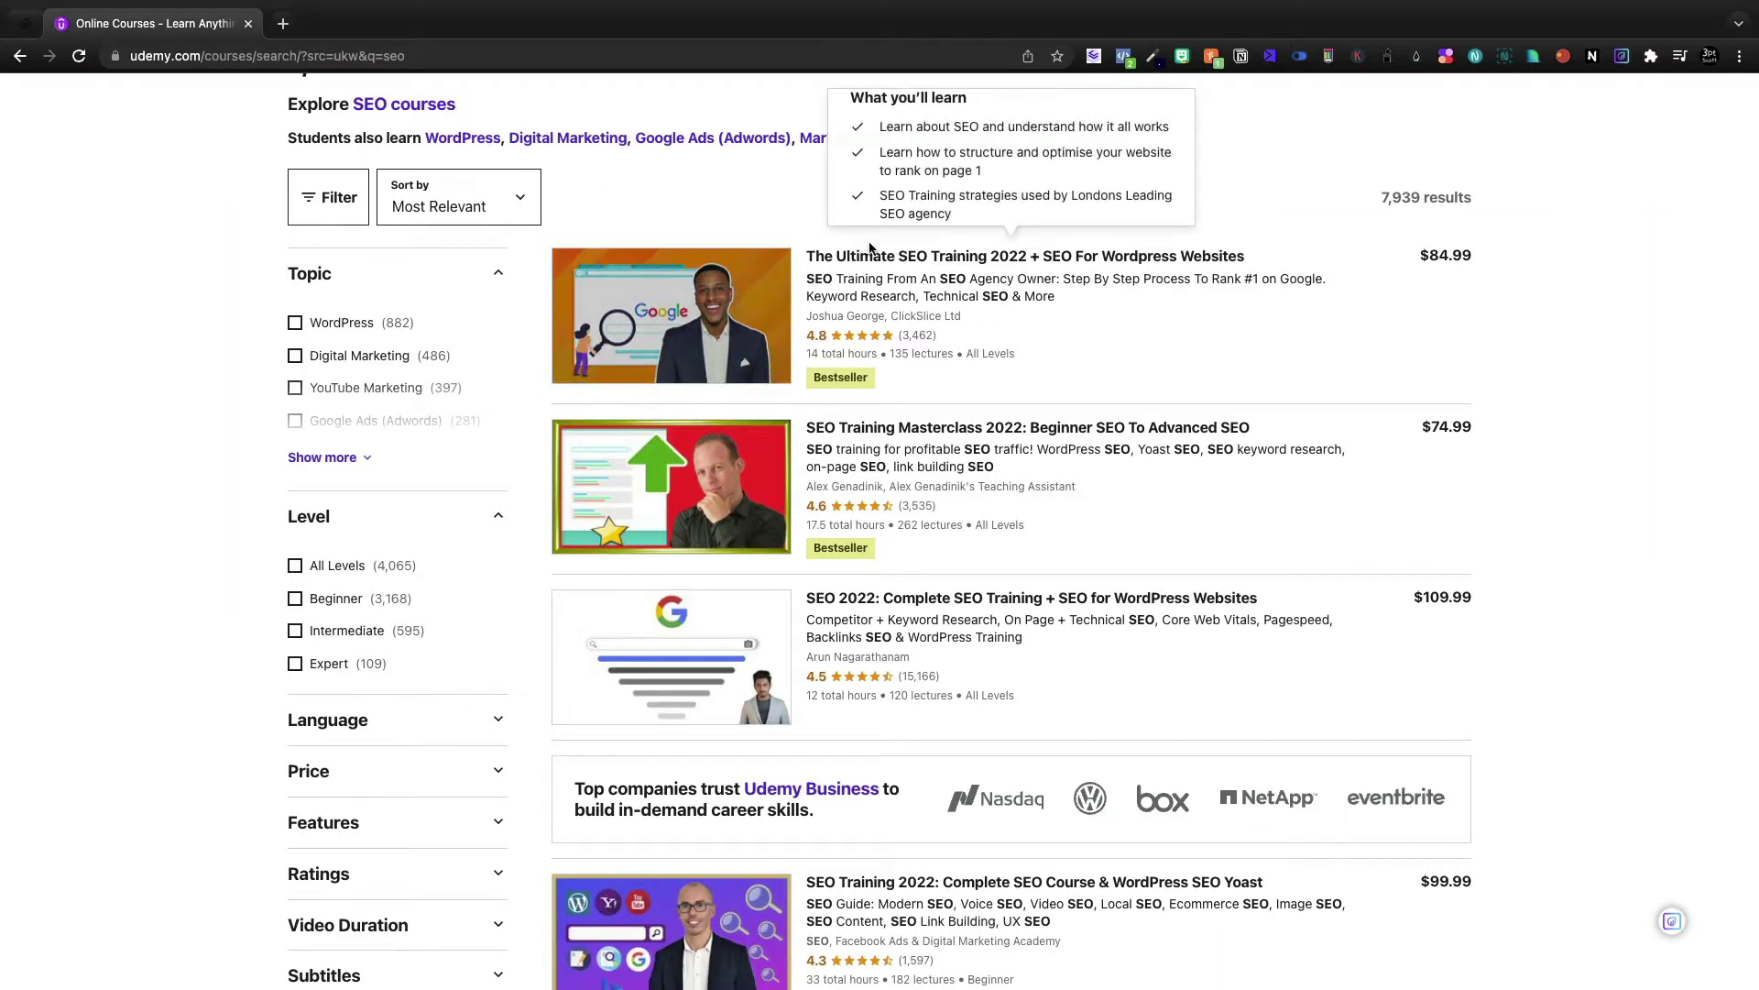
click(649, 323)
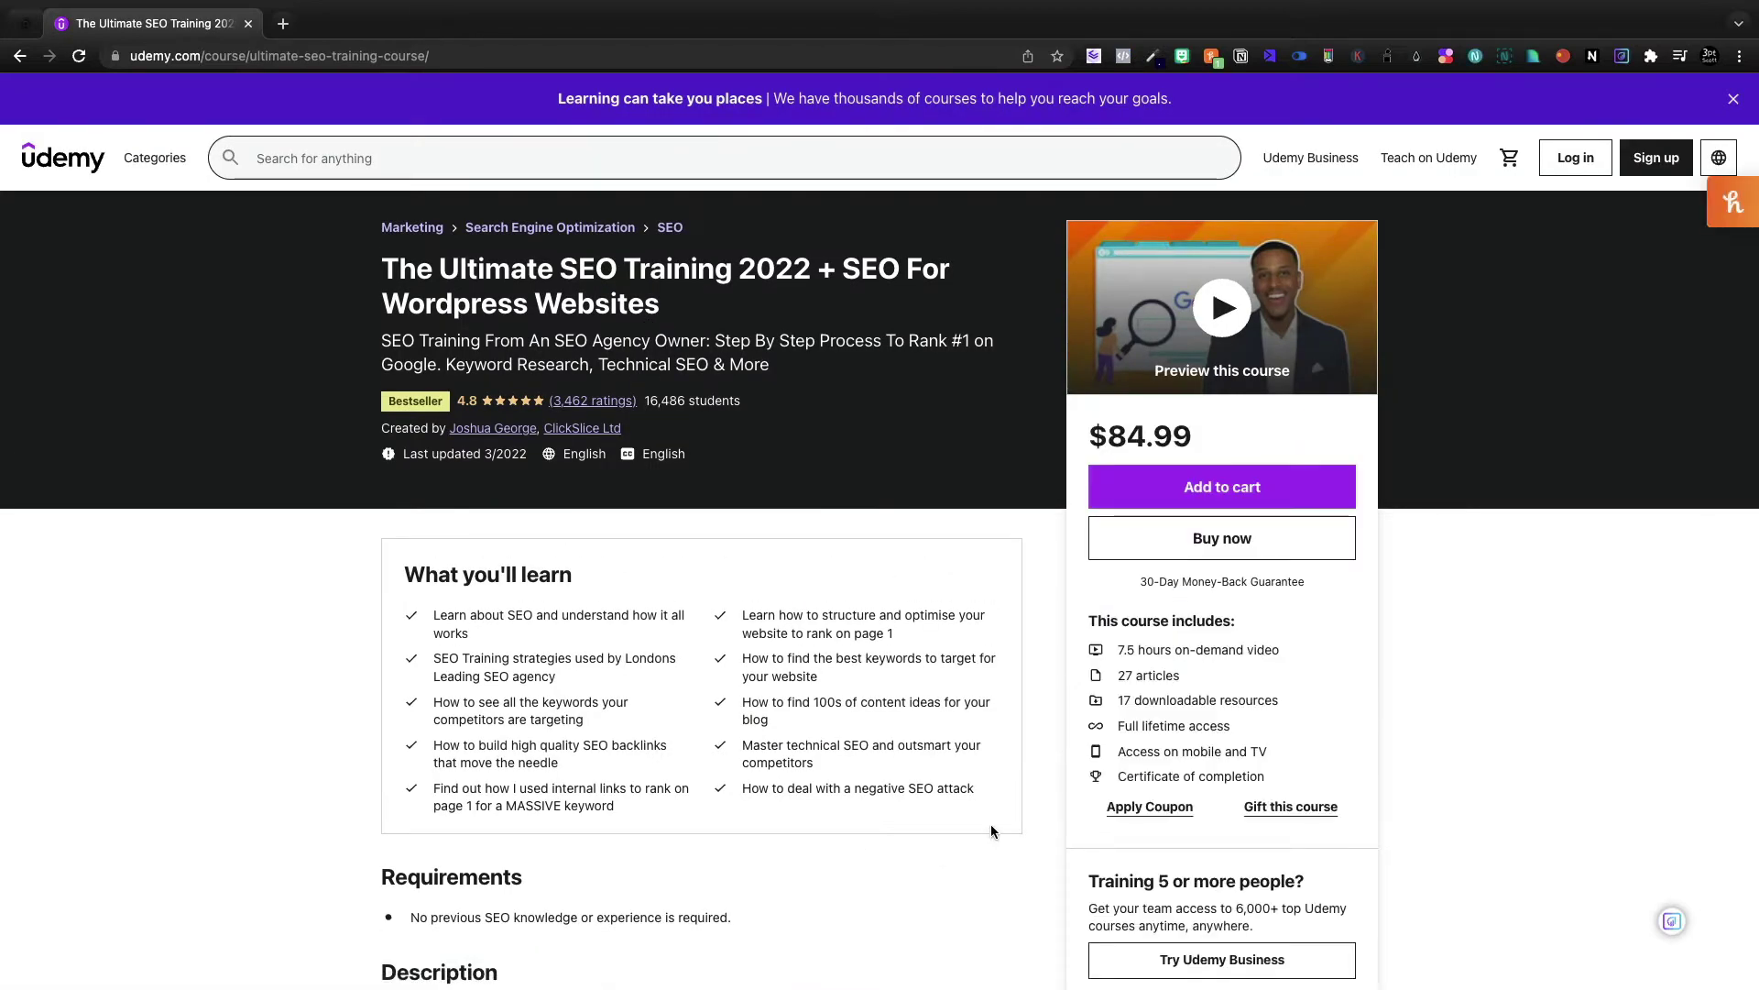
drag(991, 832, 969, 583)
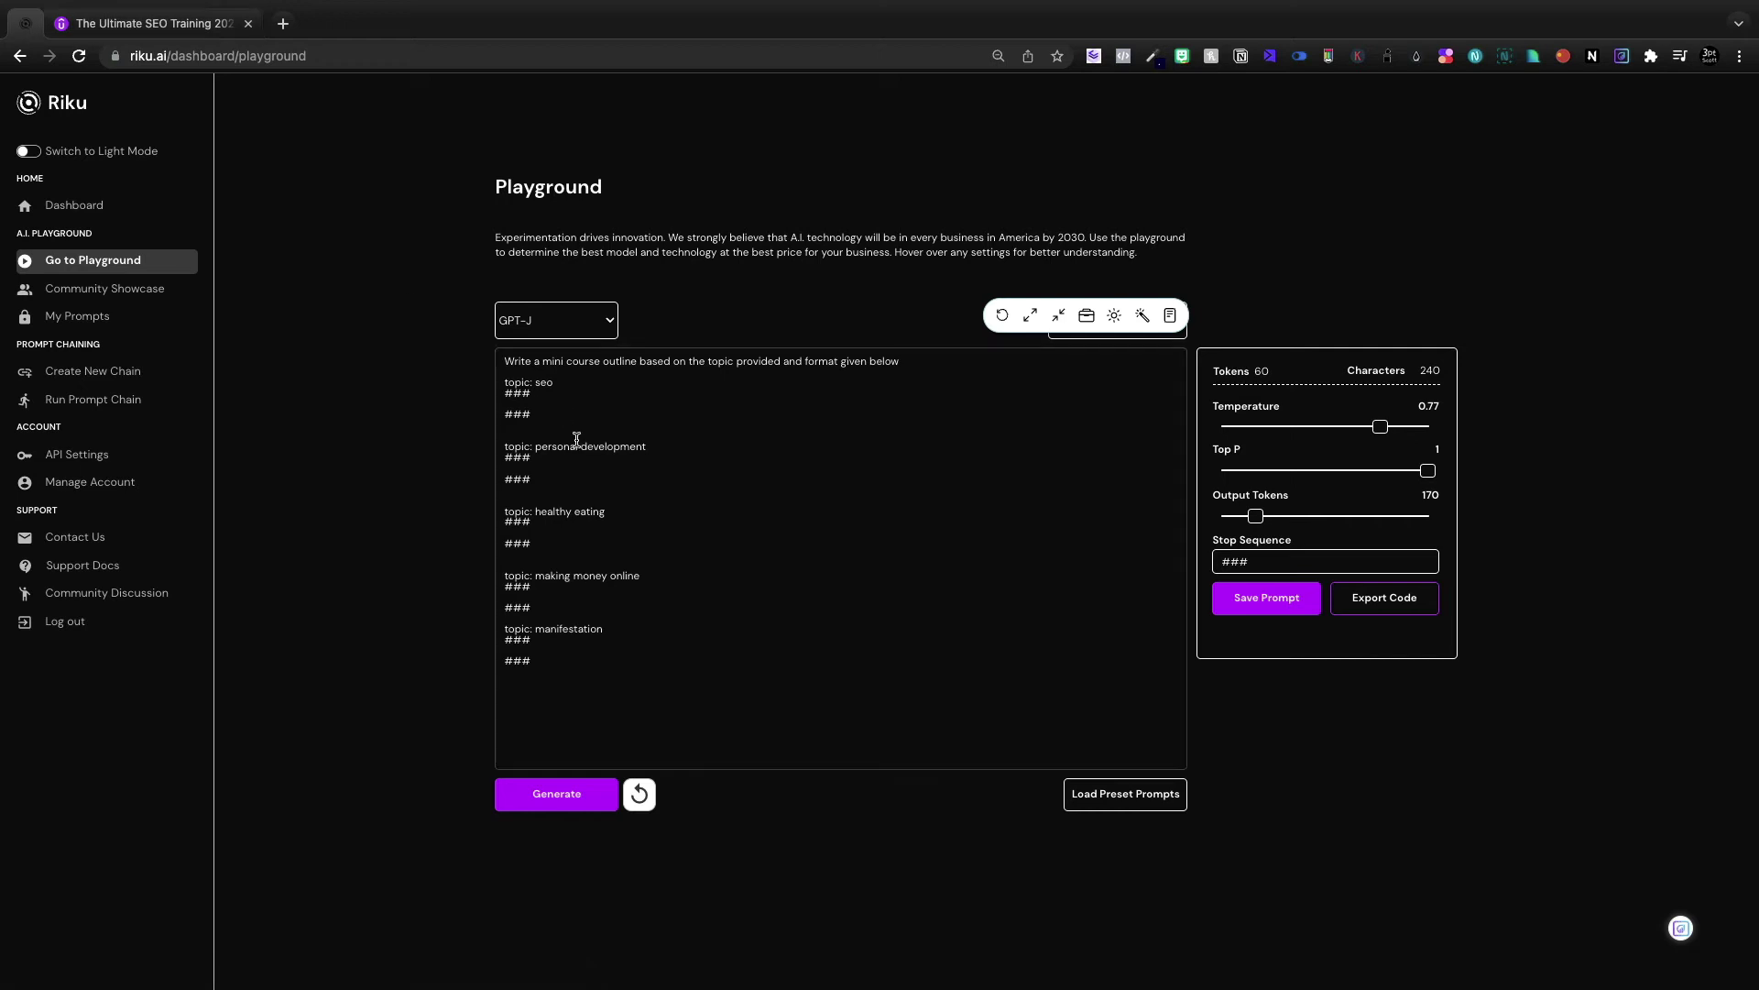
Paste the SEO points under topic: seo and copy a ✅ emoji from an 'emoji check' search
text(Learn about SEO and understand how it all works Learn how to structure and optimise your website to rank on page 1 SEO Training strategies used by Londons Leading SEO agency How to find the best keywords to target for your website How to see all the keywords your competitors are targeting How to find 100s of content ideas for your blog How to build high quality SEO backlinks that move the needle Master technical SEO and outsmart your competitors Find out how I used internal links to rank on page 1 for a MASSIVE keyword How to deal with a negative SEO attack)
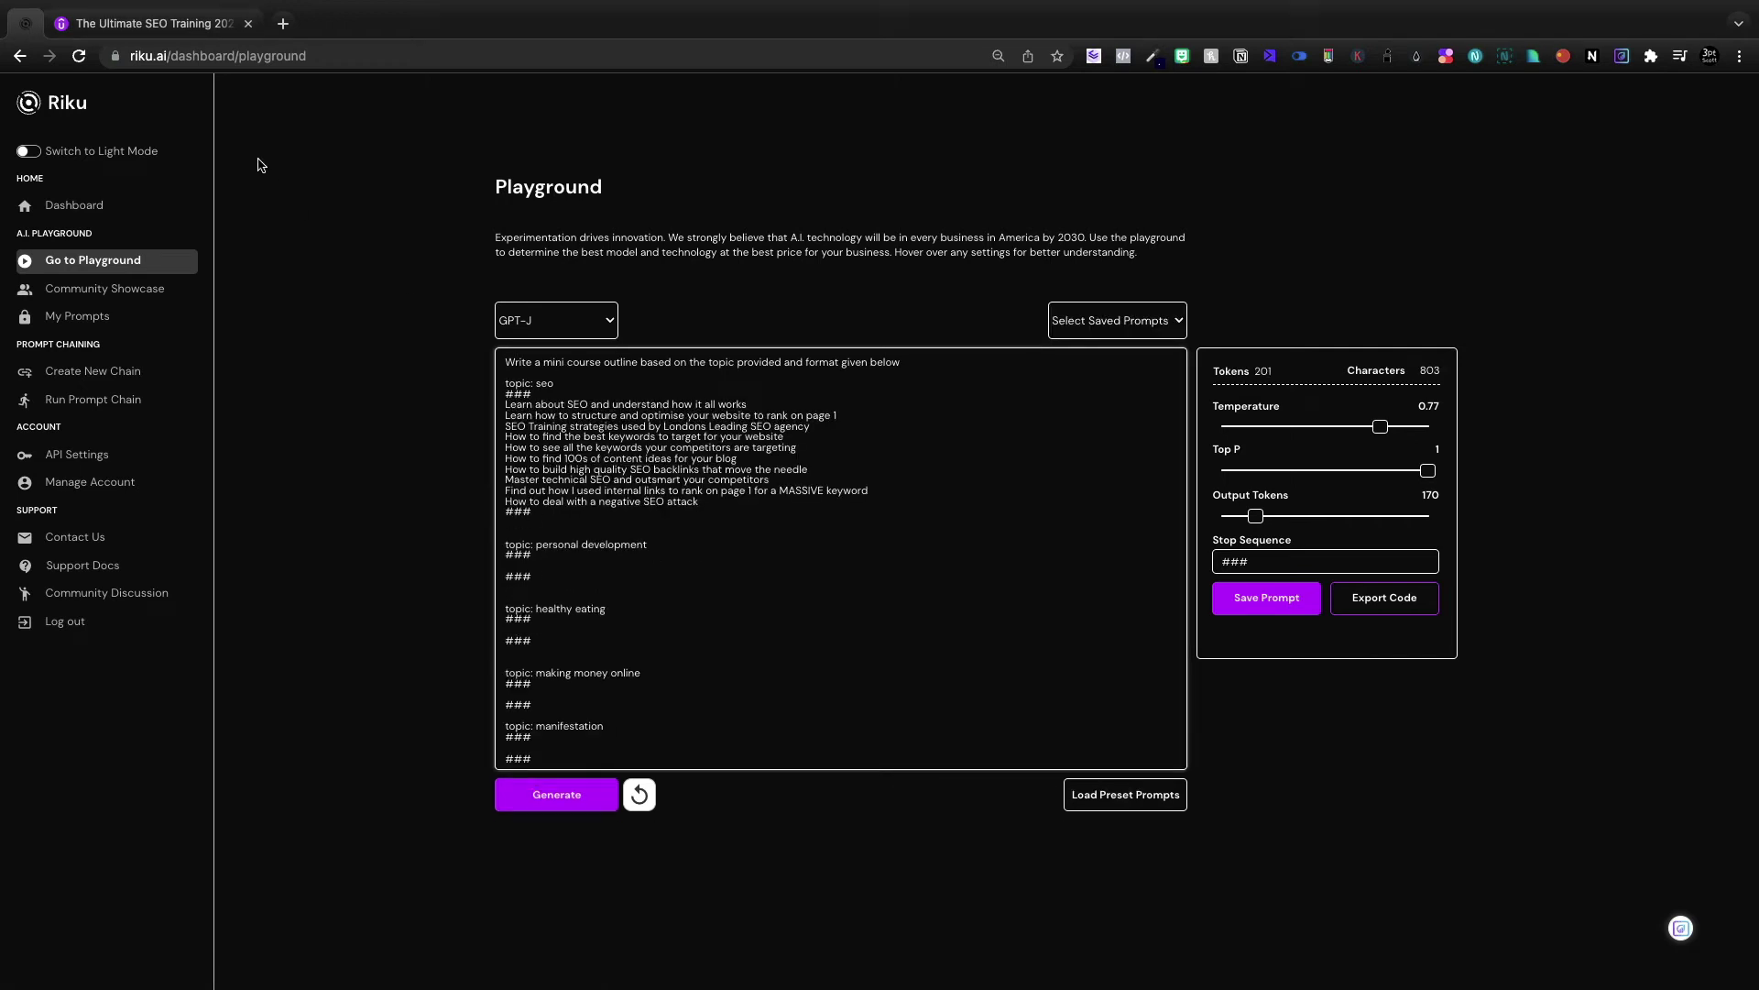
click(284, 25)
text(emoji check)
key(Return)
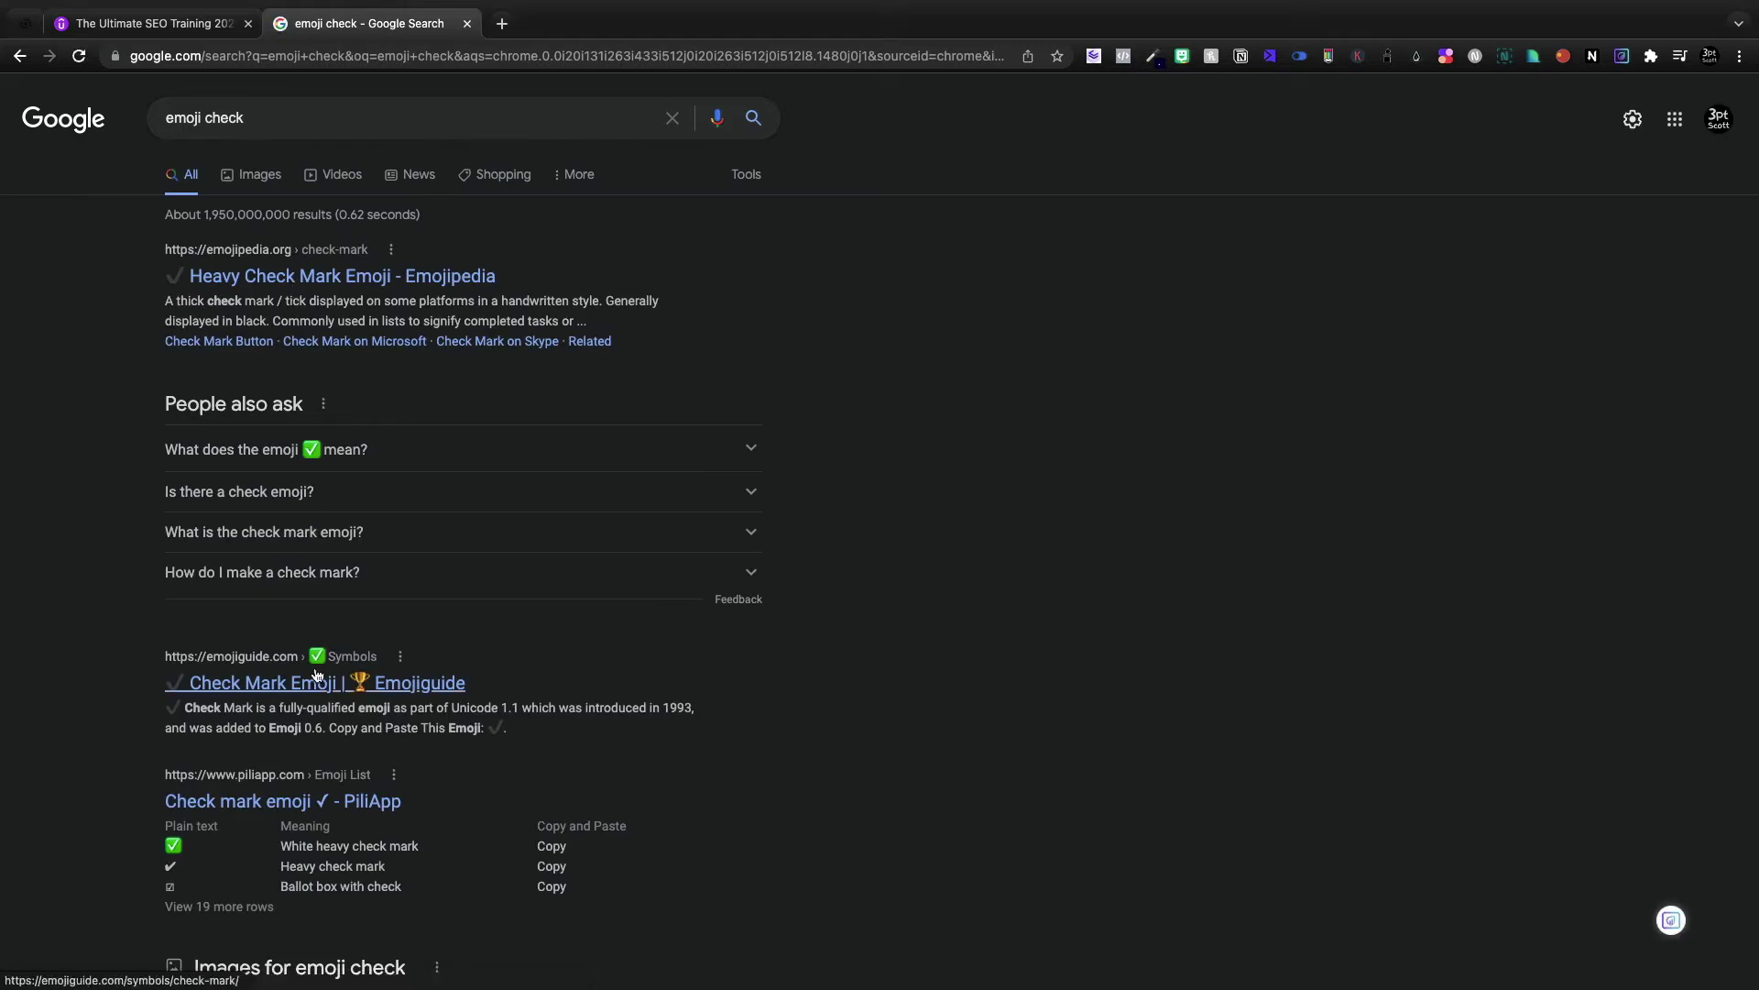
mouse_move(168, 885)
mouse_down()
mouse_move(193, 893)
mouse_move(166, 885)
mouse_up()
key(ctrl+c)
key(ctrl+1)
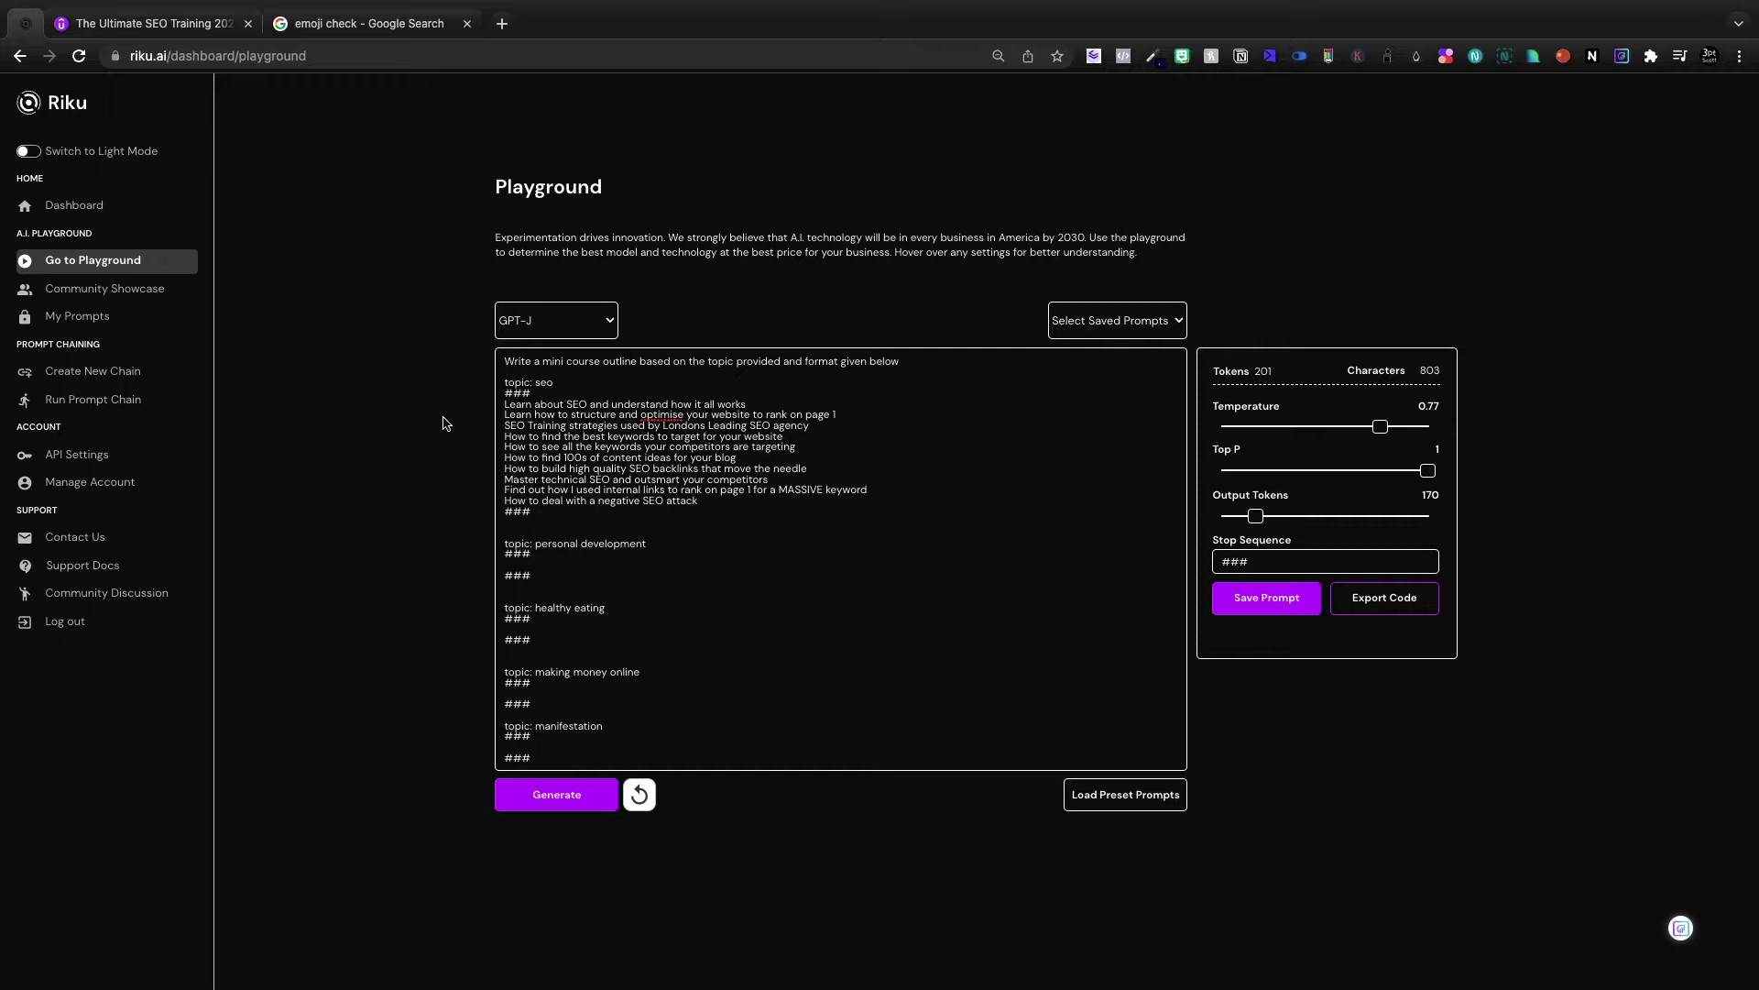
Prefix each SEO learning point with the ✅ emoji
click(502, 404)
key(ctrl+v)
key(Down)
key(Left)
key(ctrl+v)
key(Down)
key(Left)
key(ctrl+v)
key(Down)
key(Left)
key(ctrl+v)
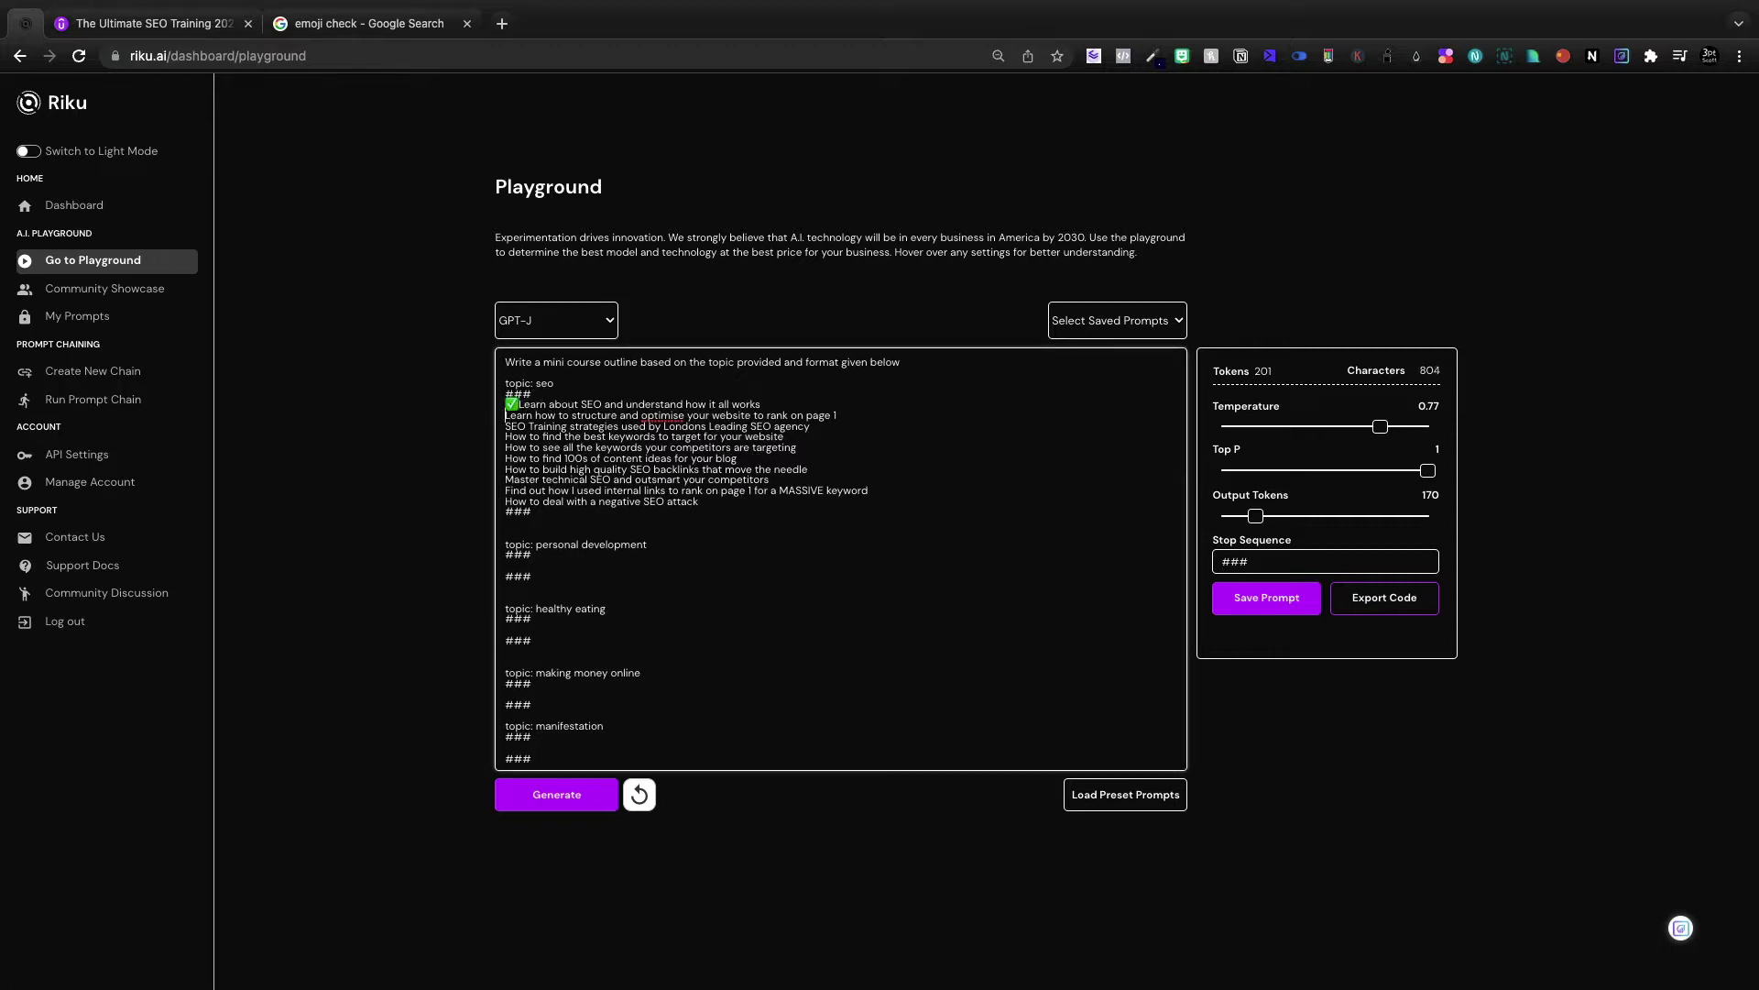
key(Down)
key(Left)
key(ctrl+v)
key(Down)
key(Left)
key(ctrl+v)
key(Down)
key(Left)
key(ctrl+v)
key(Down)
key(Left)
key(ctrl+v)
key(ctrl+v)
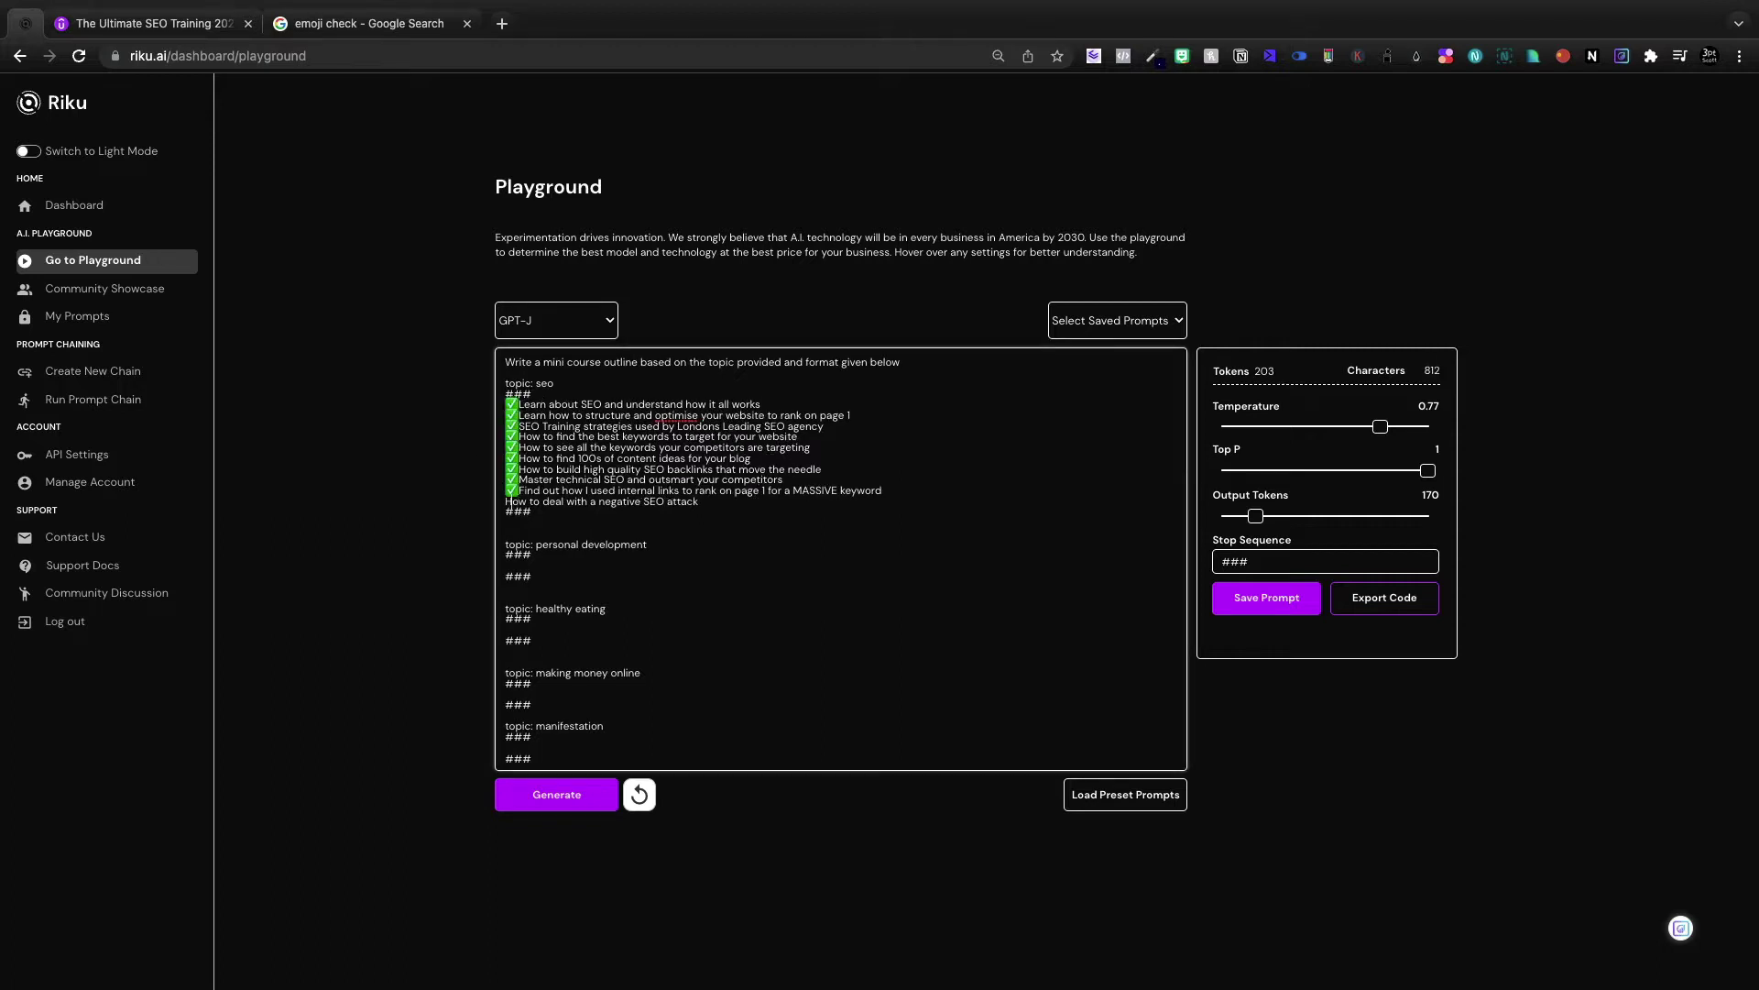
key(ctrl+v)
Paste the Discover Your Life Purpose outcomes under topic: personal development, removing the blank line
click(147, 23)
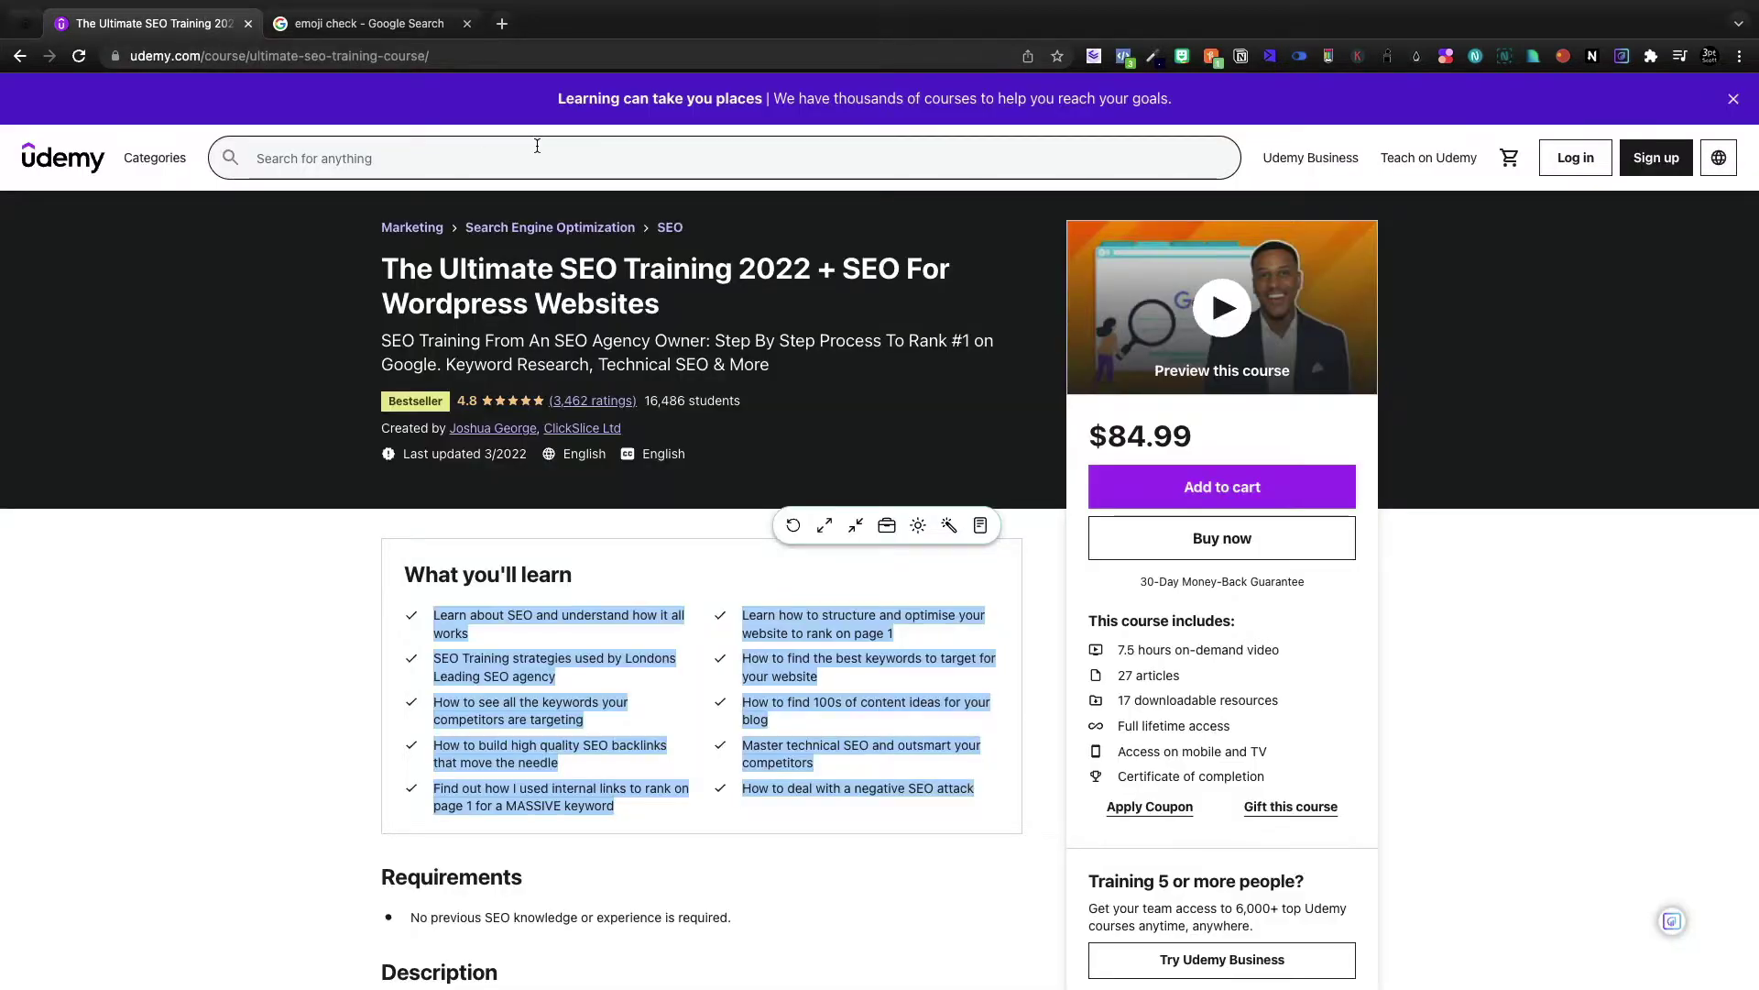
drag(882, 728, 785, 752)
key(ctrl+c)
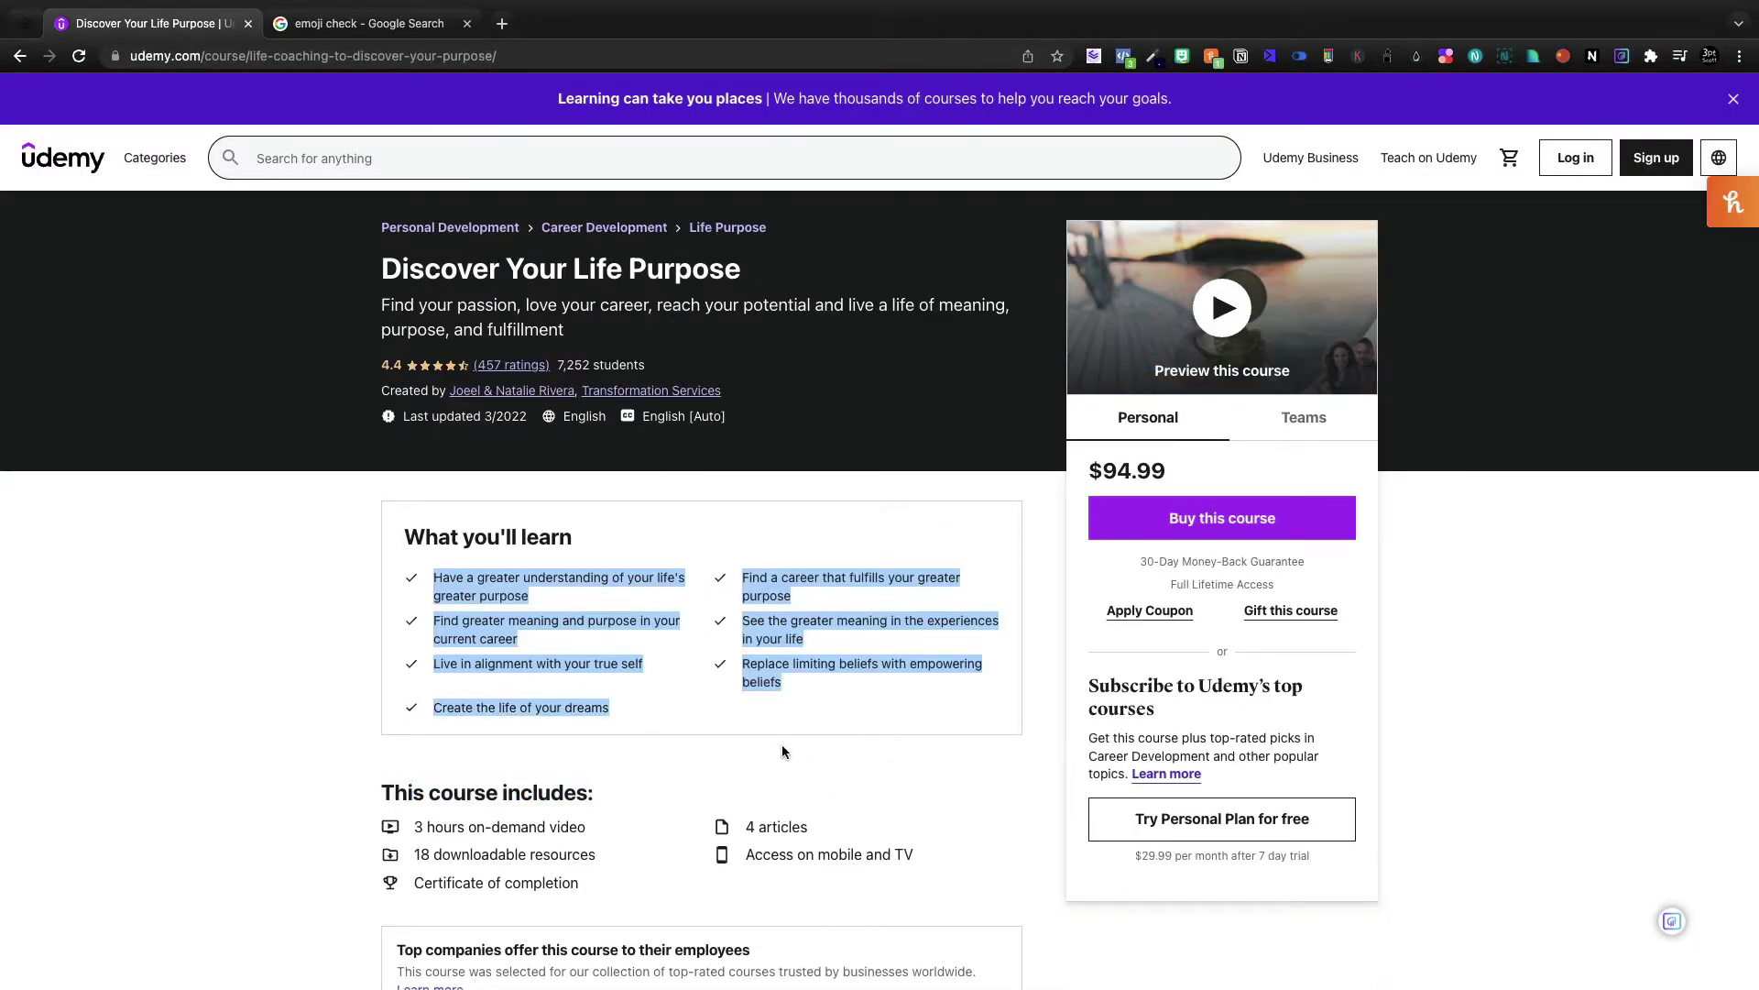
click(42, 35)
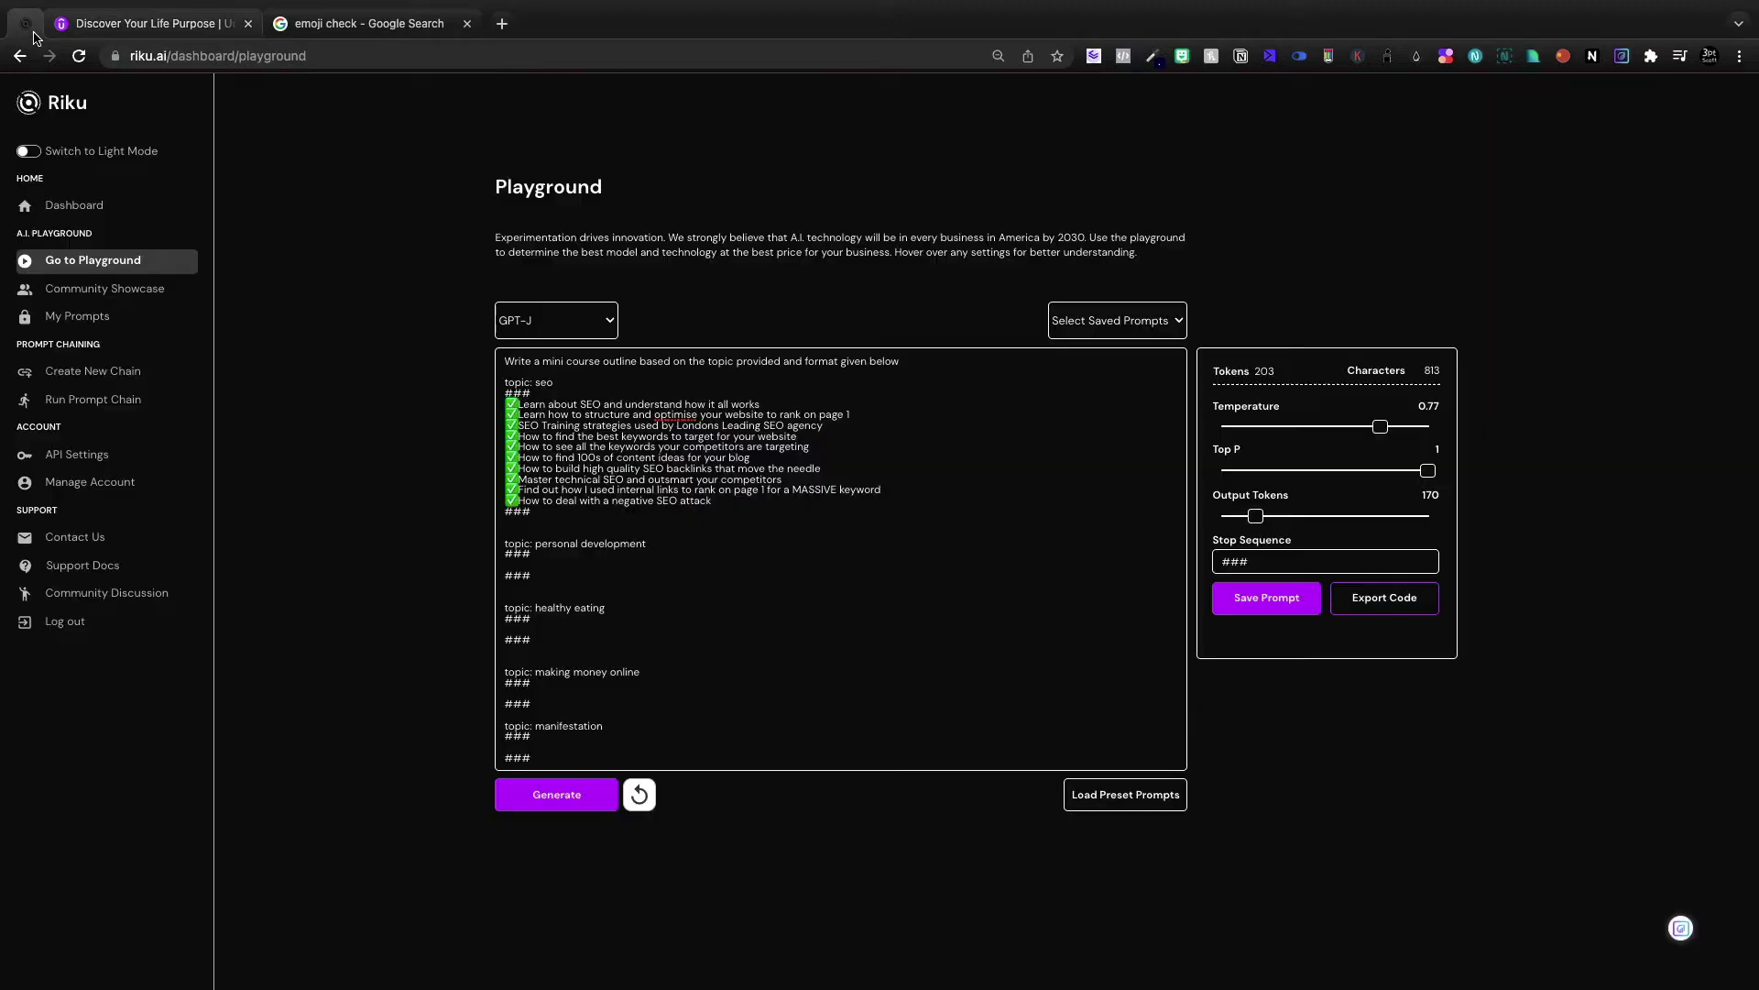
click(538, 570)
key(ctrl+v)
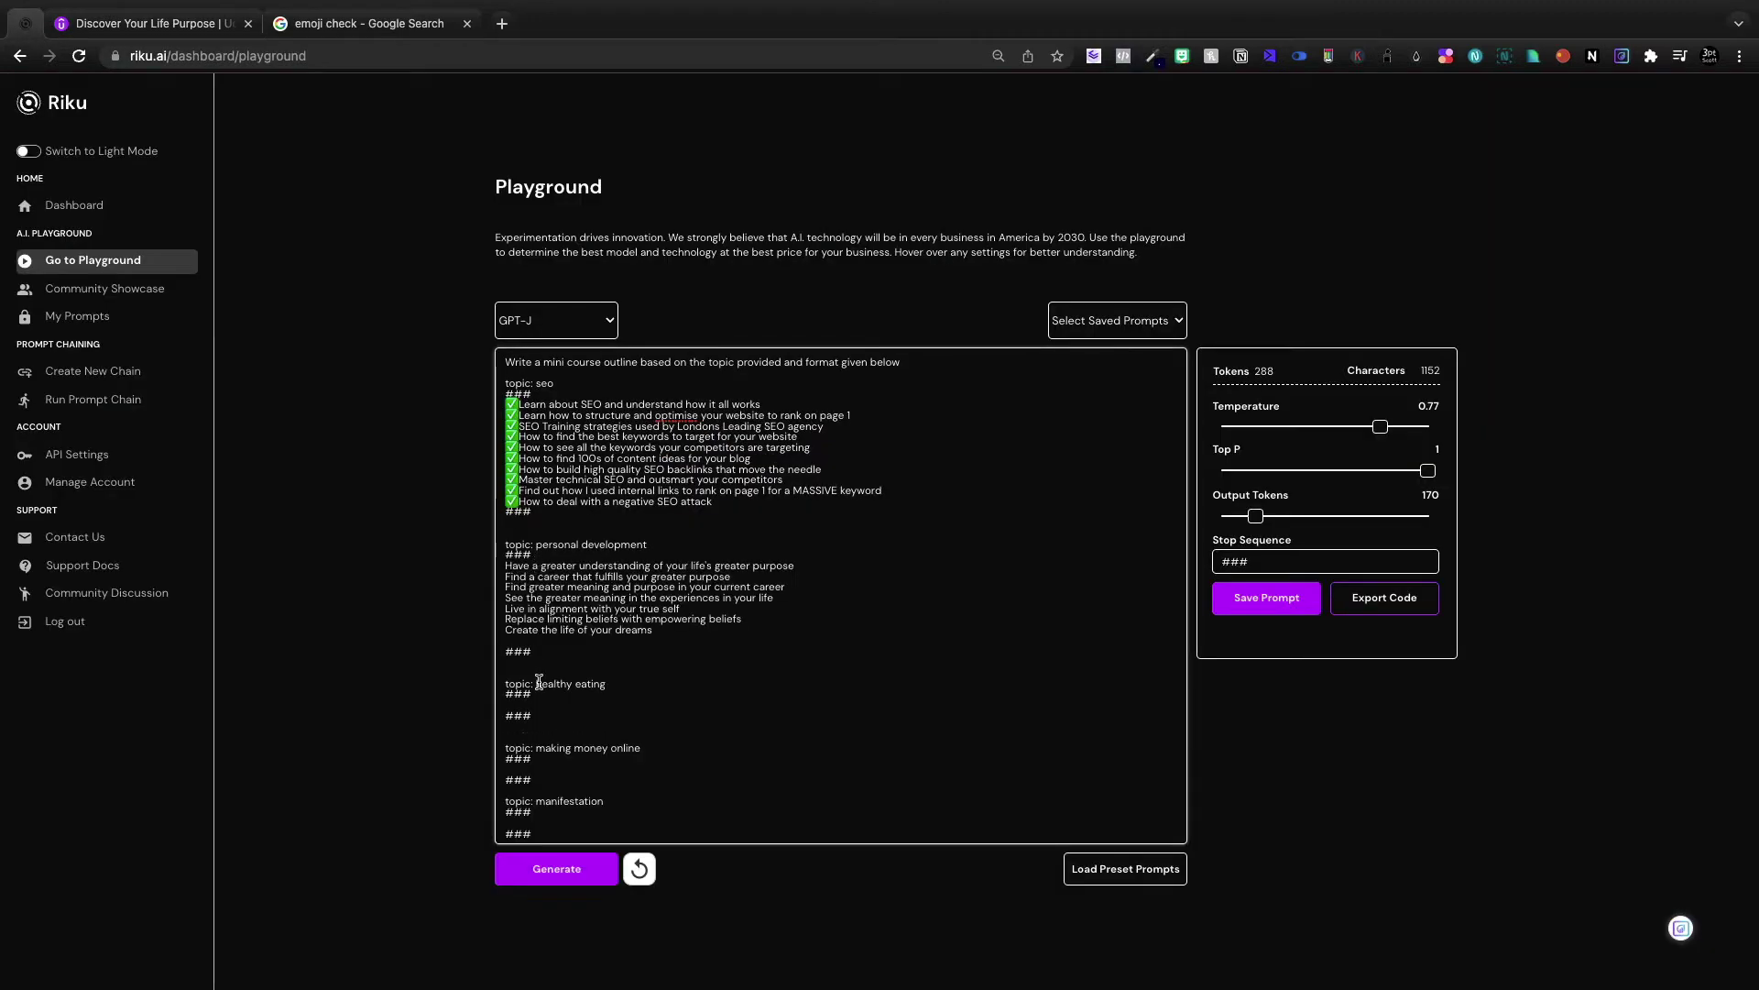
key(BackSpace)
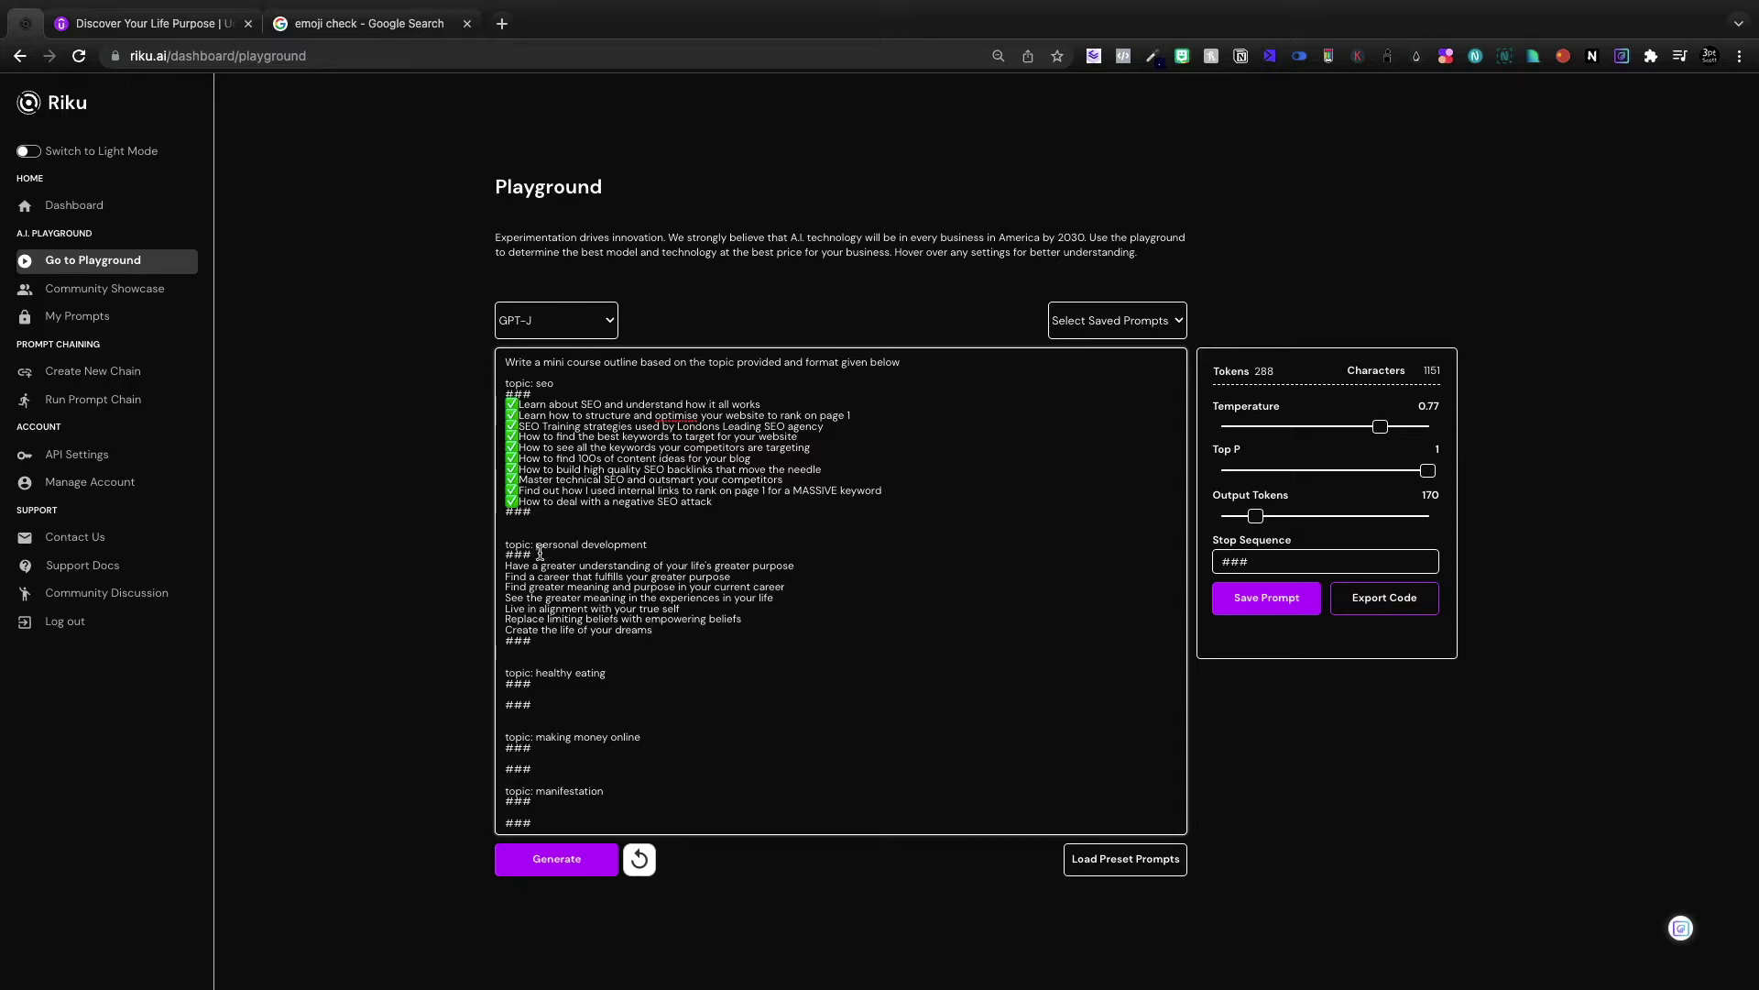
click(147, 23)
Copy the Nutrition Masterclass course outcomes from Udemy under topic: healthy eating
click(366, 158)
text(he)
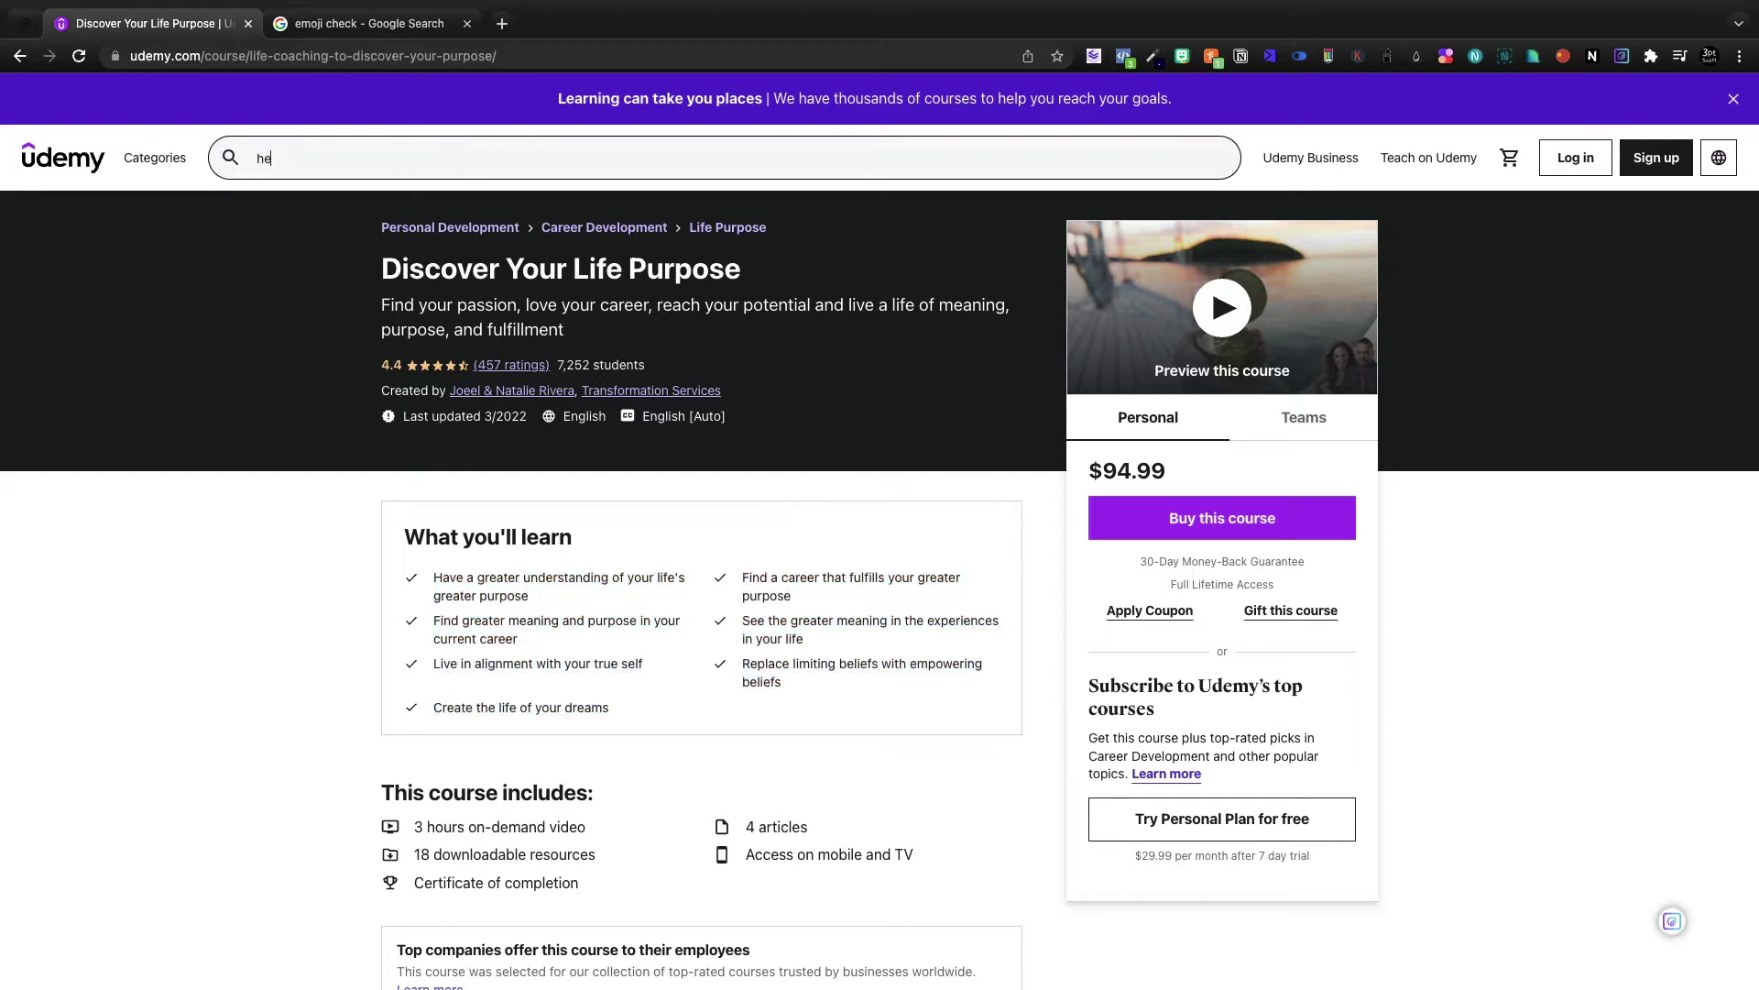
text(althy )
text(g)
key(Return)
click(696, 385)
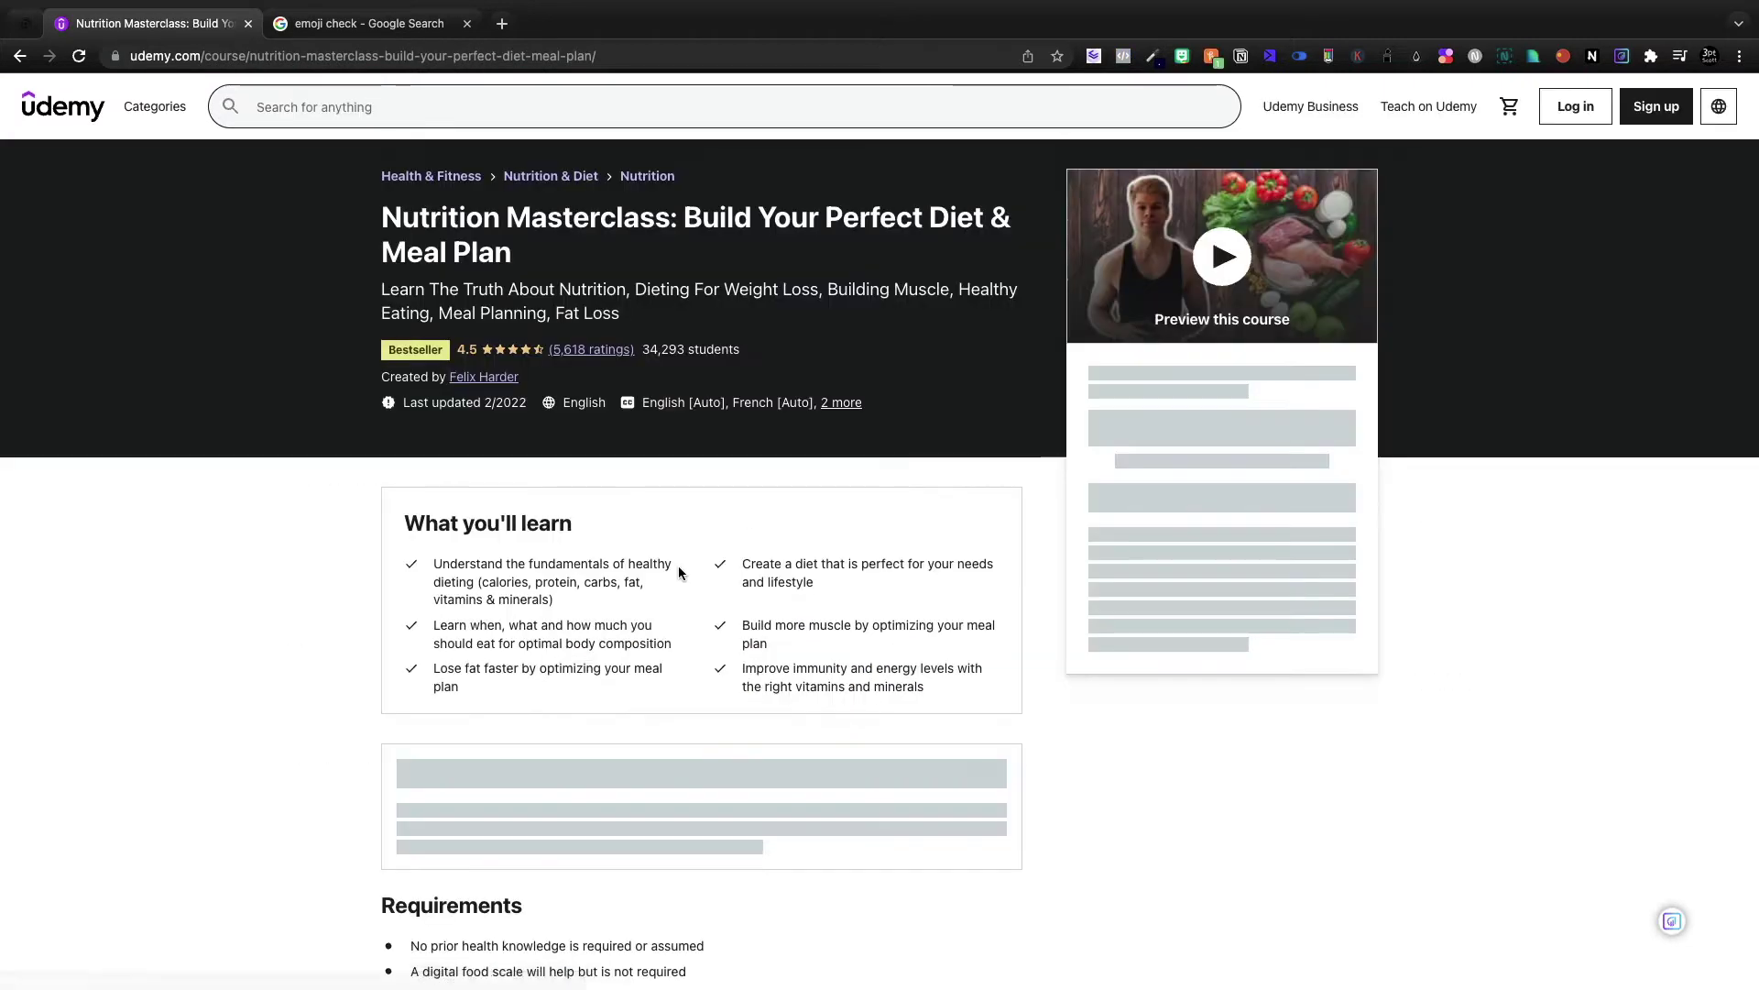
drag(939, 749, 962, 575)
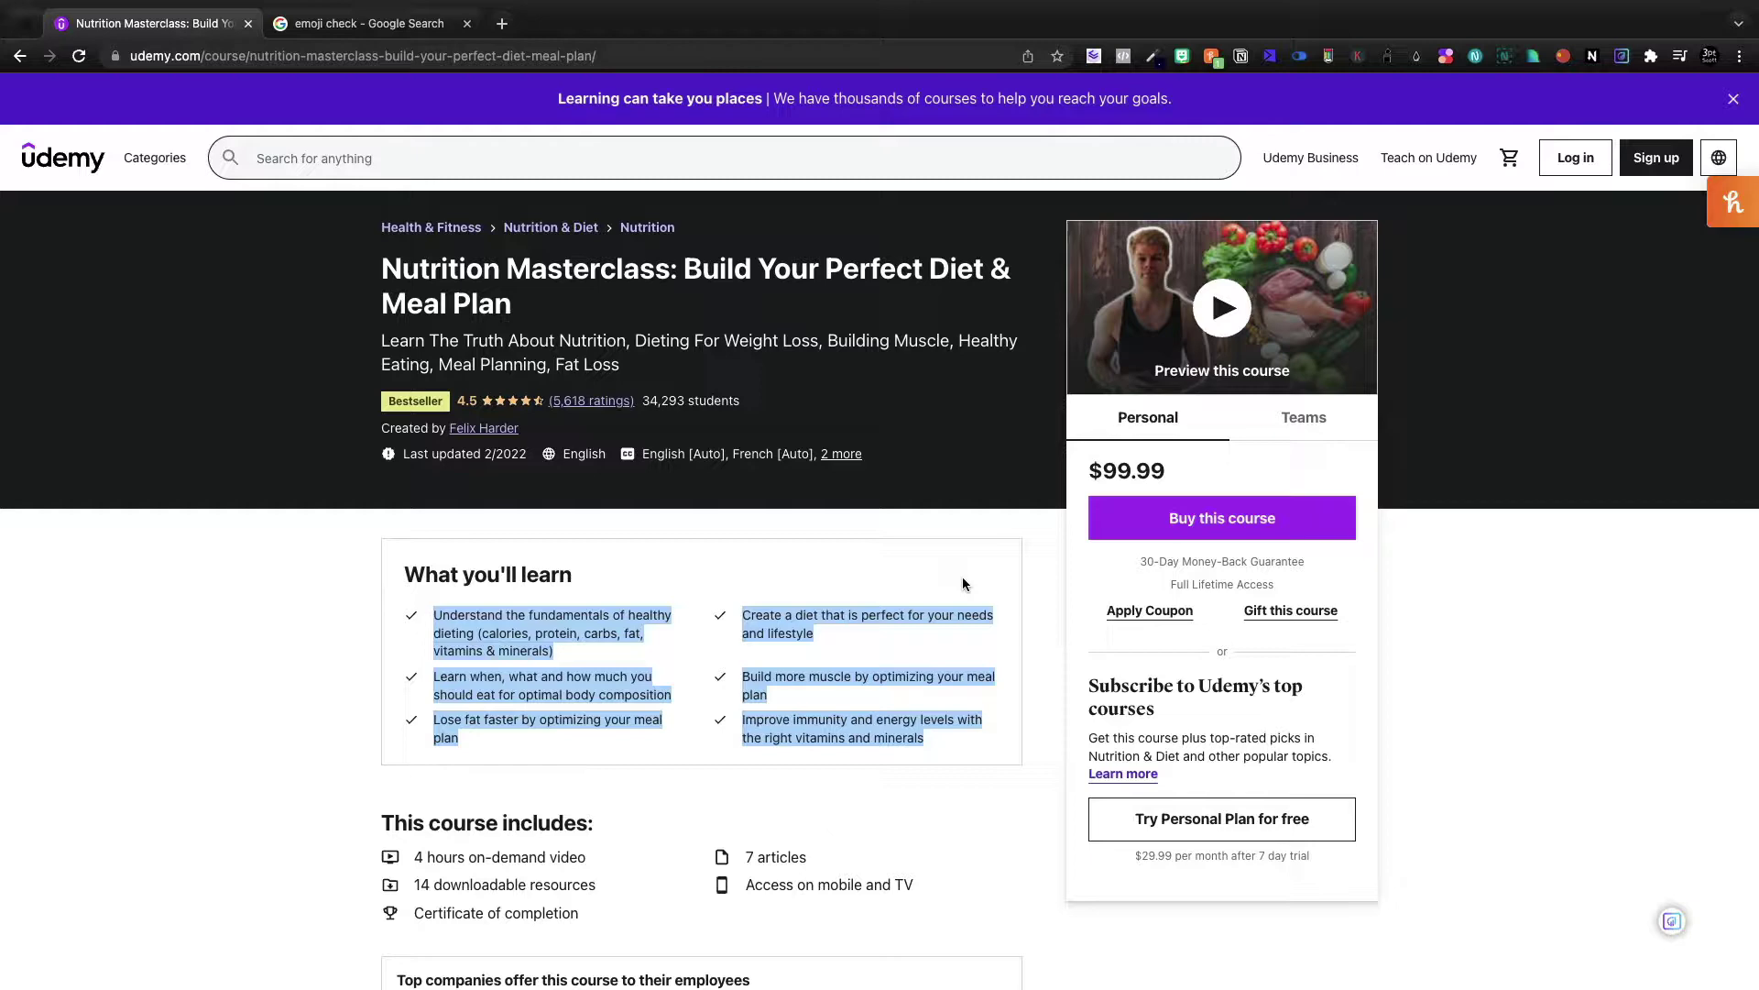
key(ctrl+c)
key(ctrl+1)
click(564, 692)
key(ctrl+v)
Copy a Freelancing course's outcomes from a 'making money online' search under that topic
key(ctrl+2)
text(making money online)
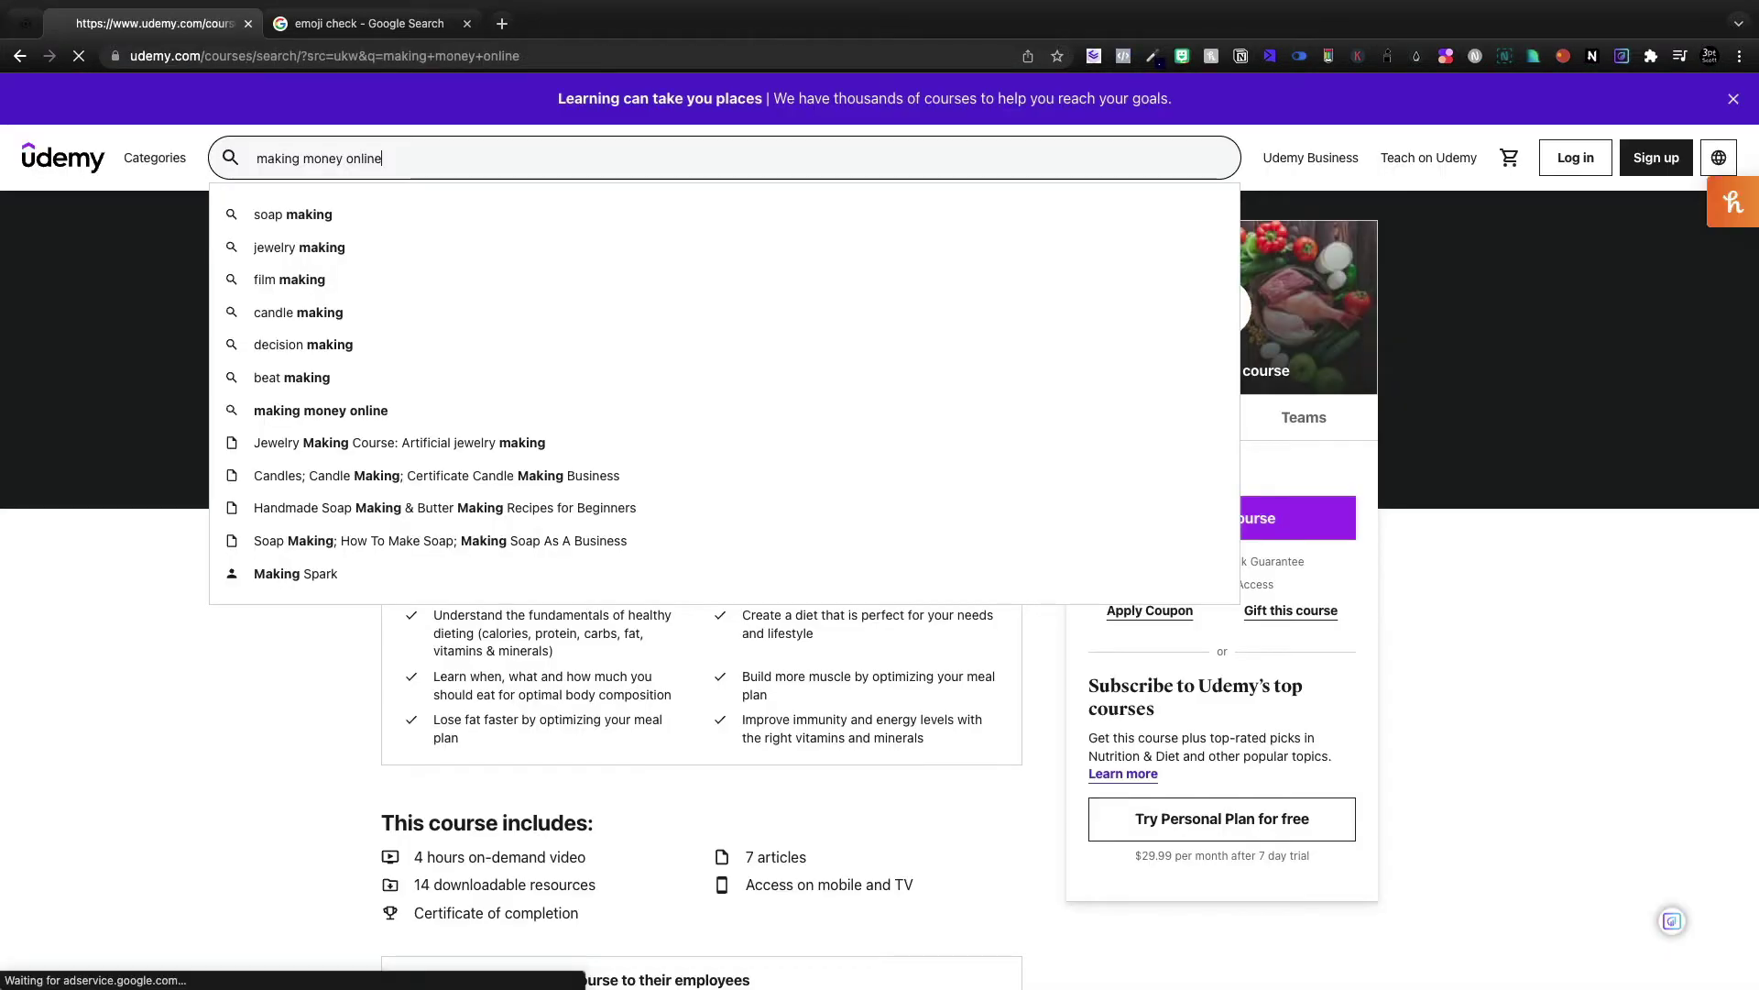
key(Return)
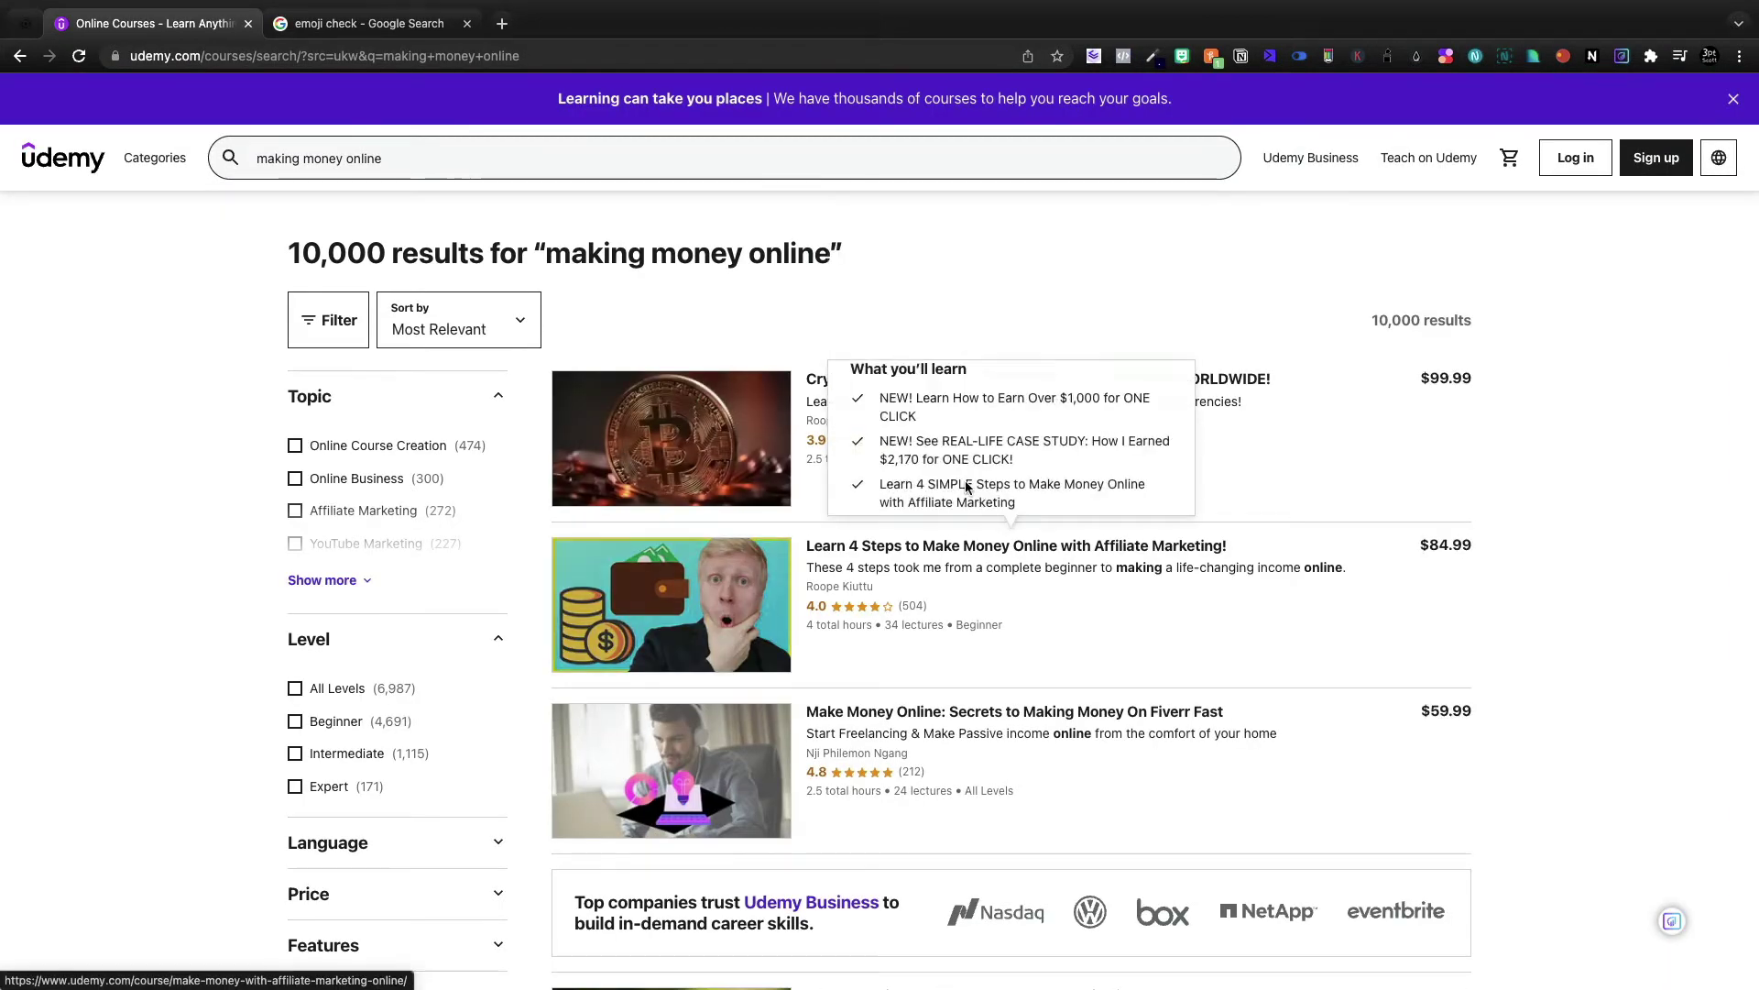
scroll(788, 275, down, 10)
click(786, 394)
click(356, 43)
scroll(525, 640, down, 2)
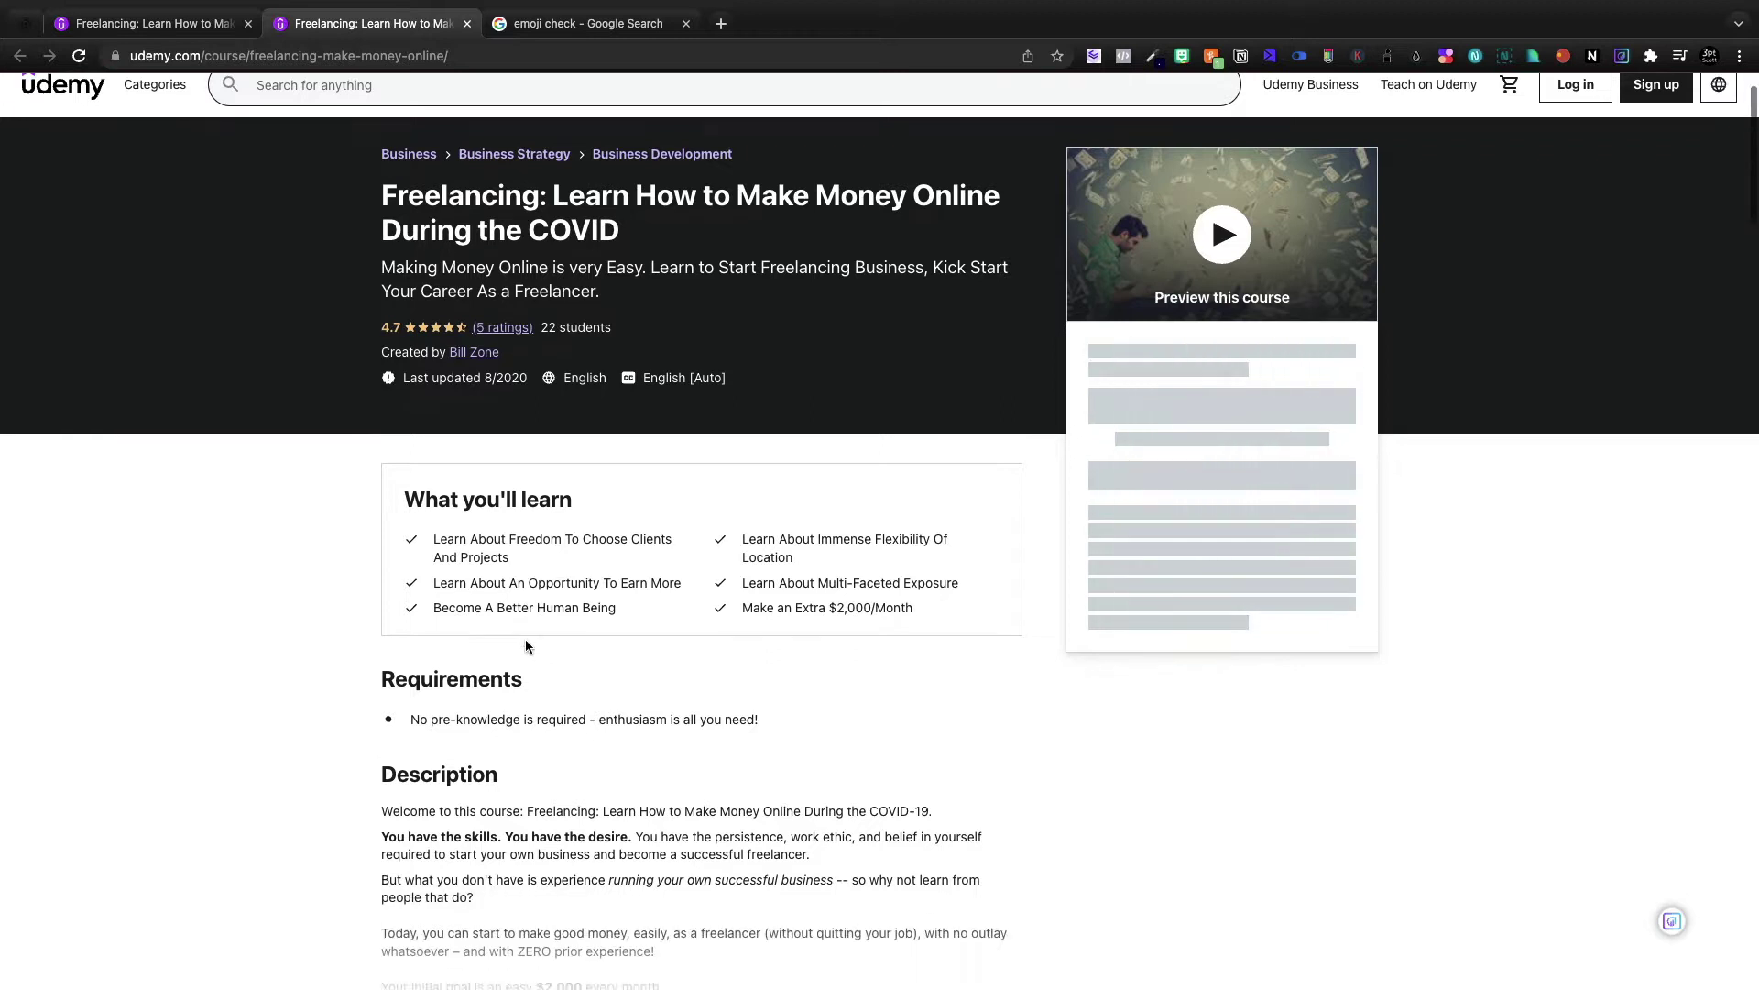
scroll(513, 539, down, 1)
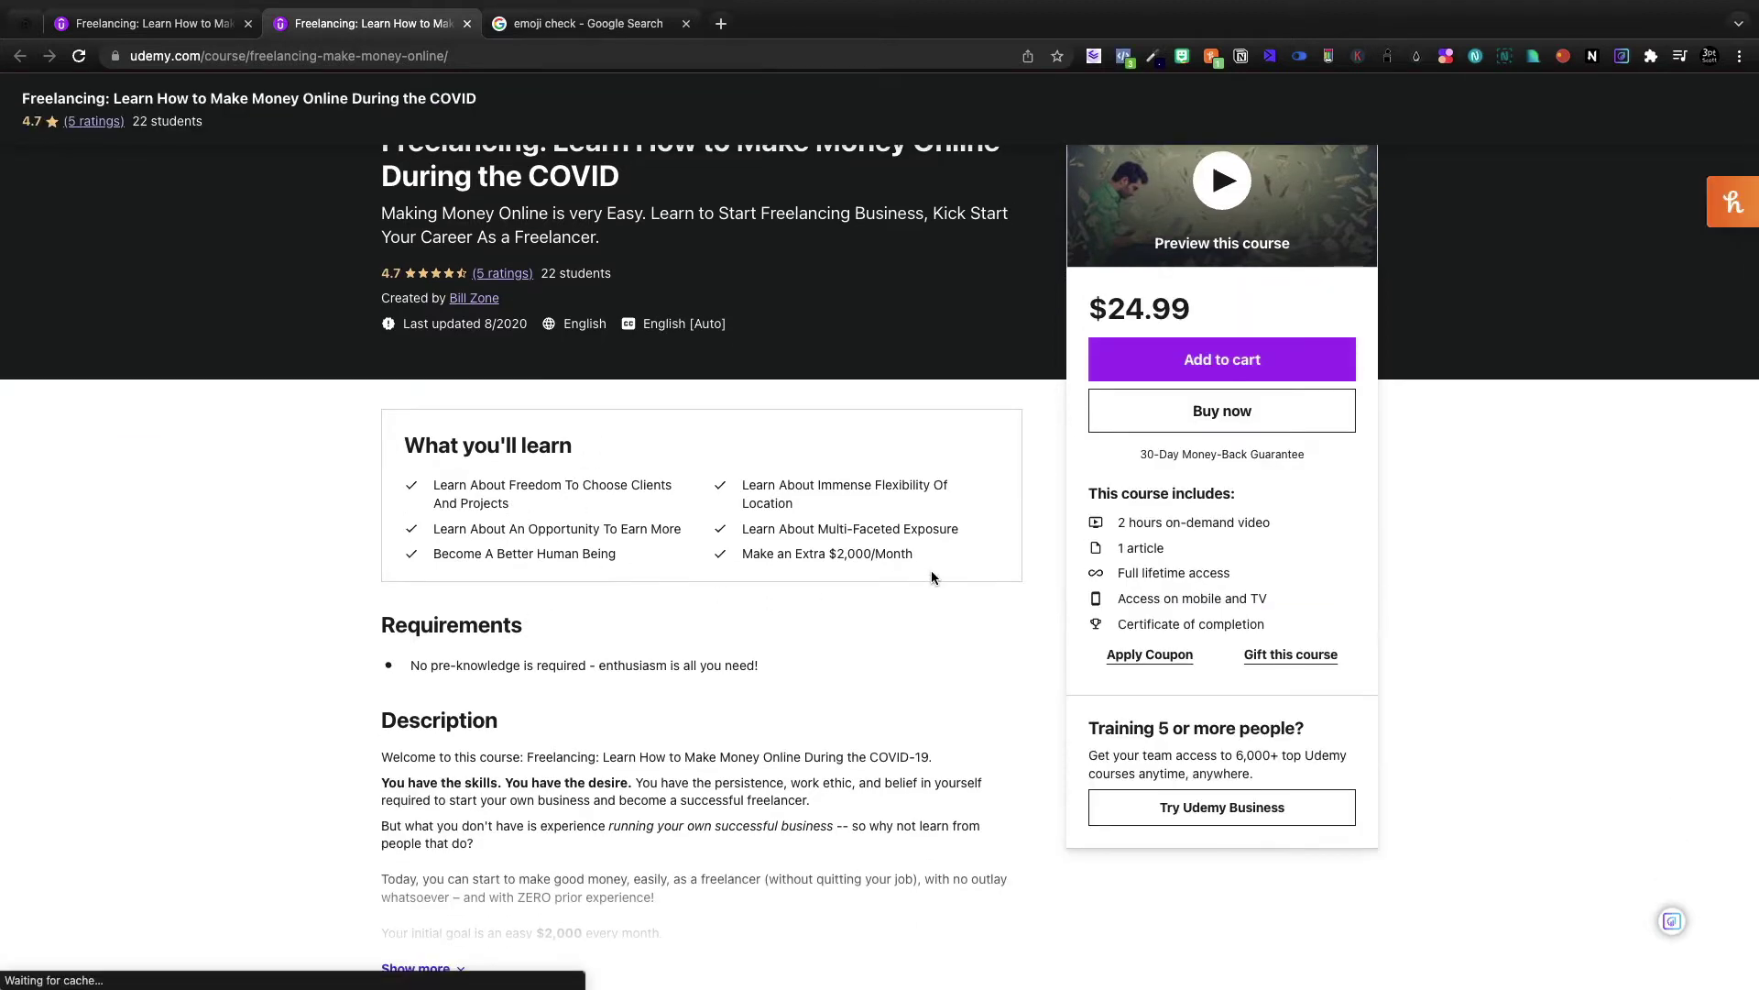
drag(931, 576, 947, 449)
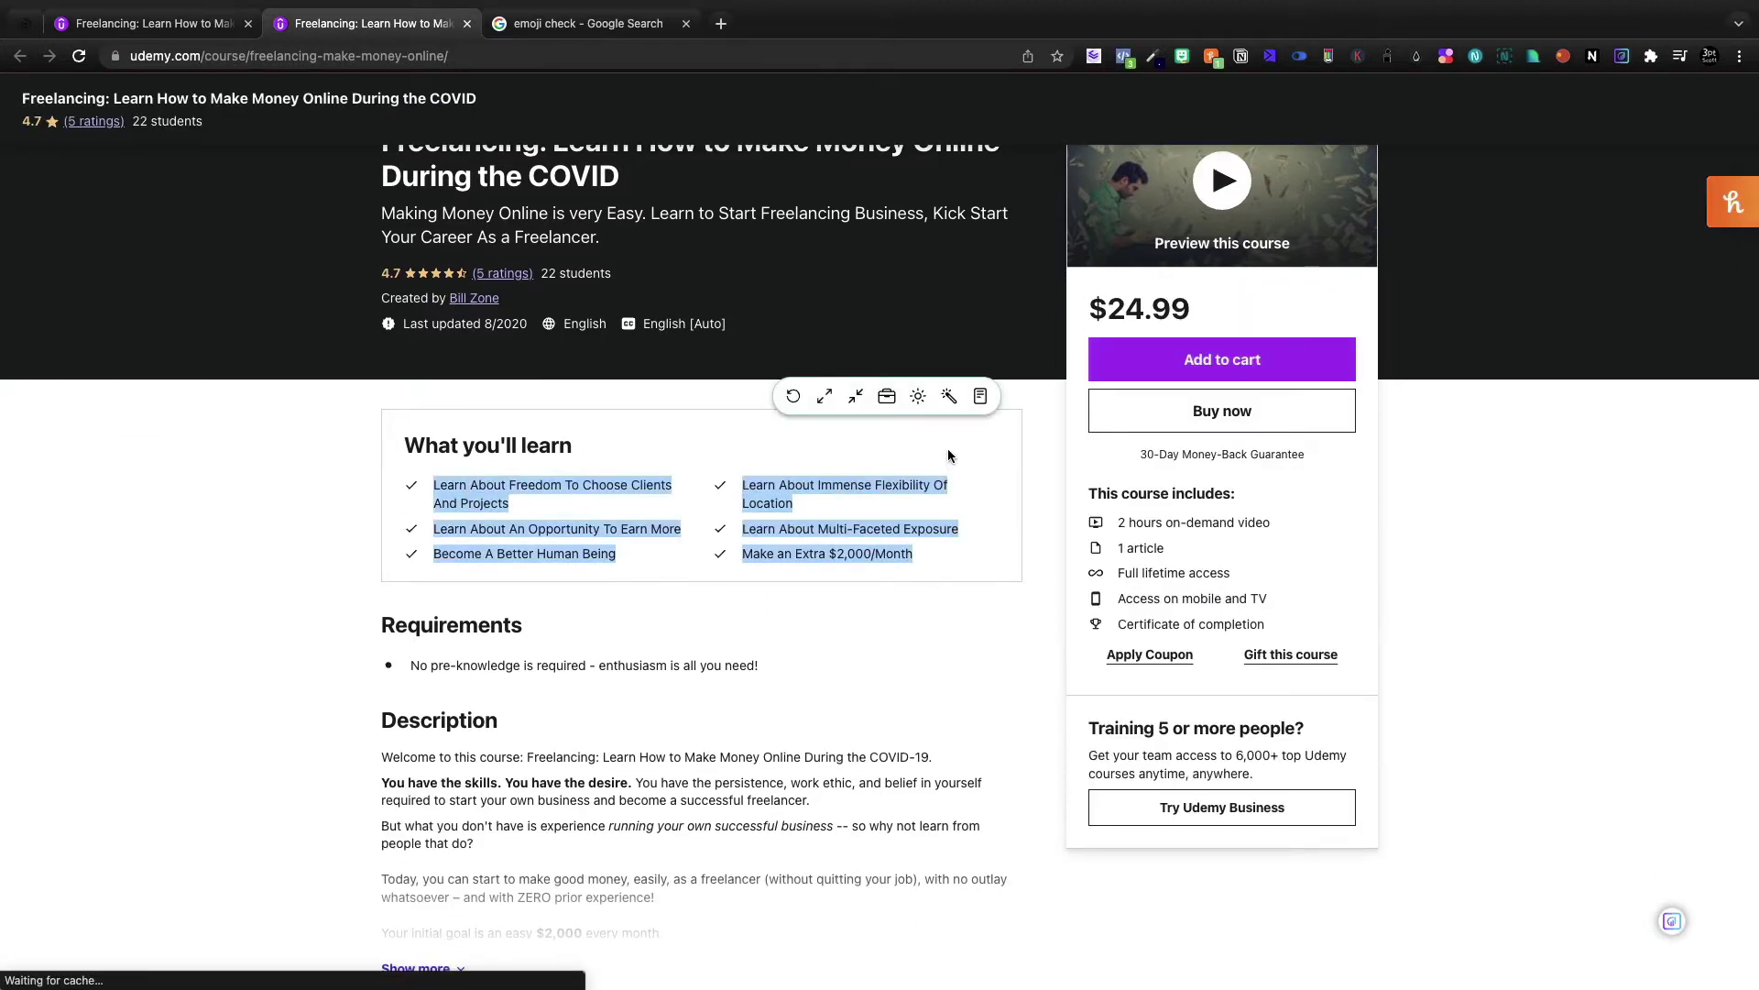
key(ctrl+c)
click(184, 23)
key(ctrl+v)
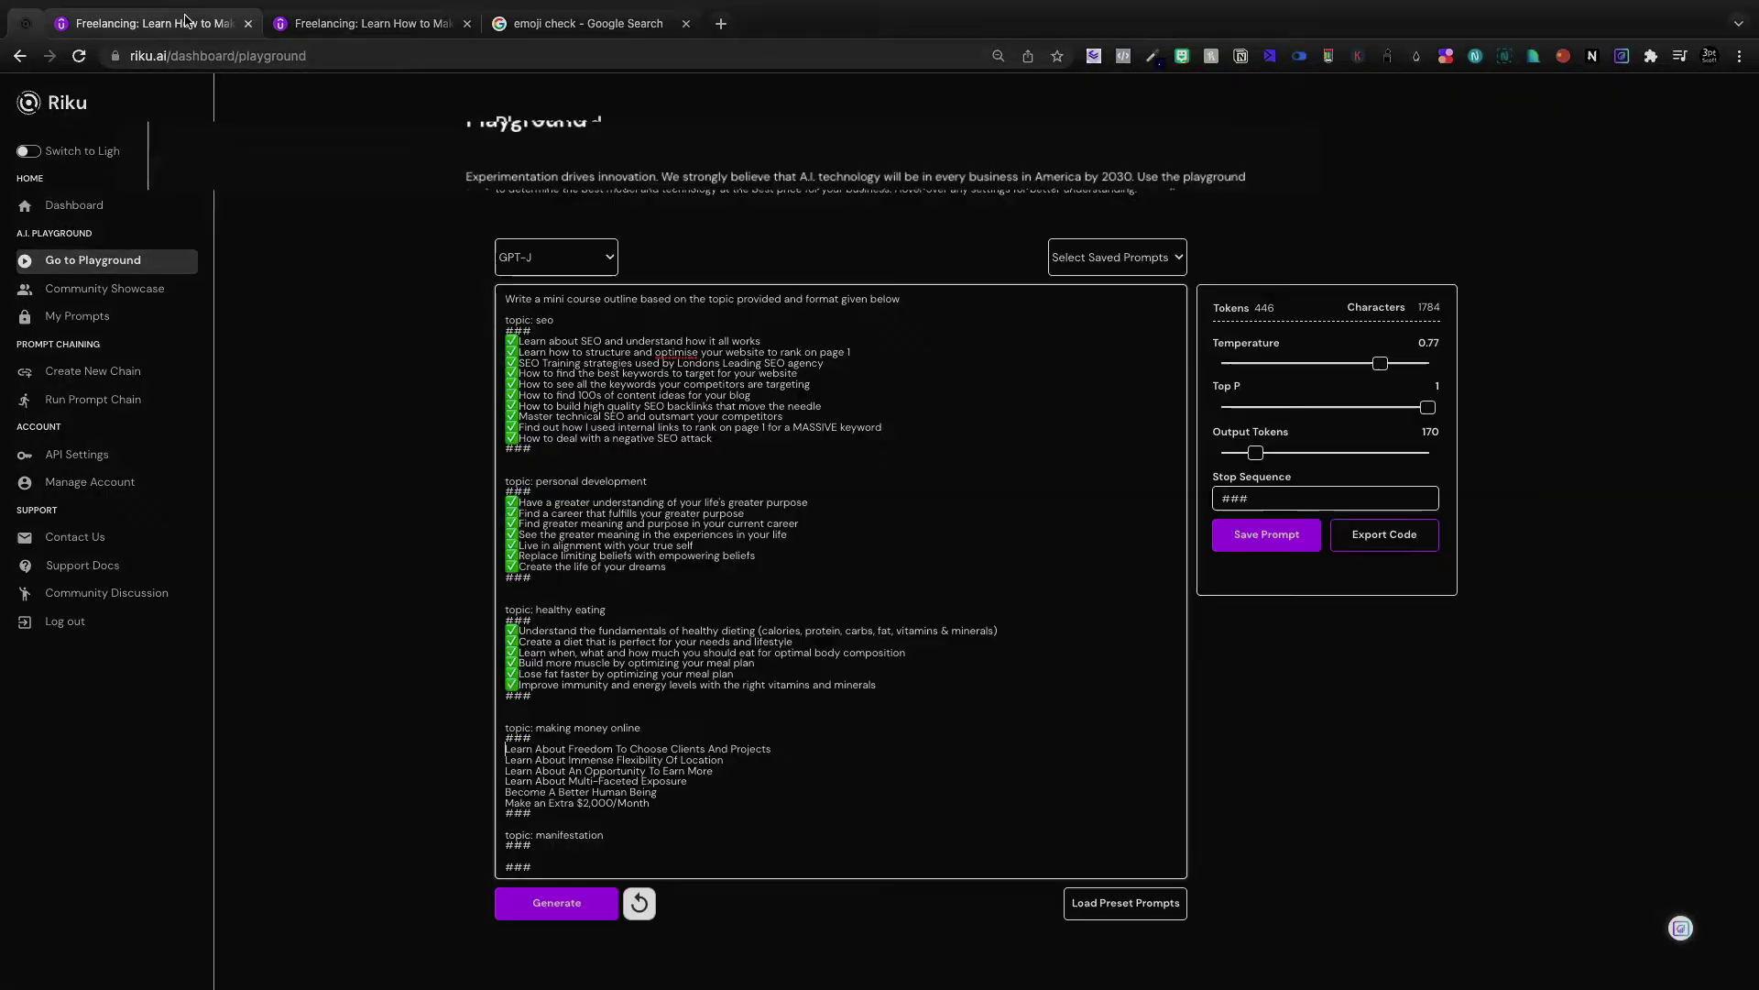
Search Udemy for manifestation and paste the course outcomes under the manifestation topic
text(m)
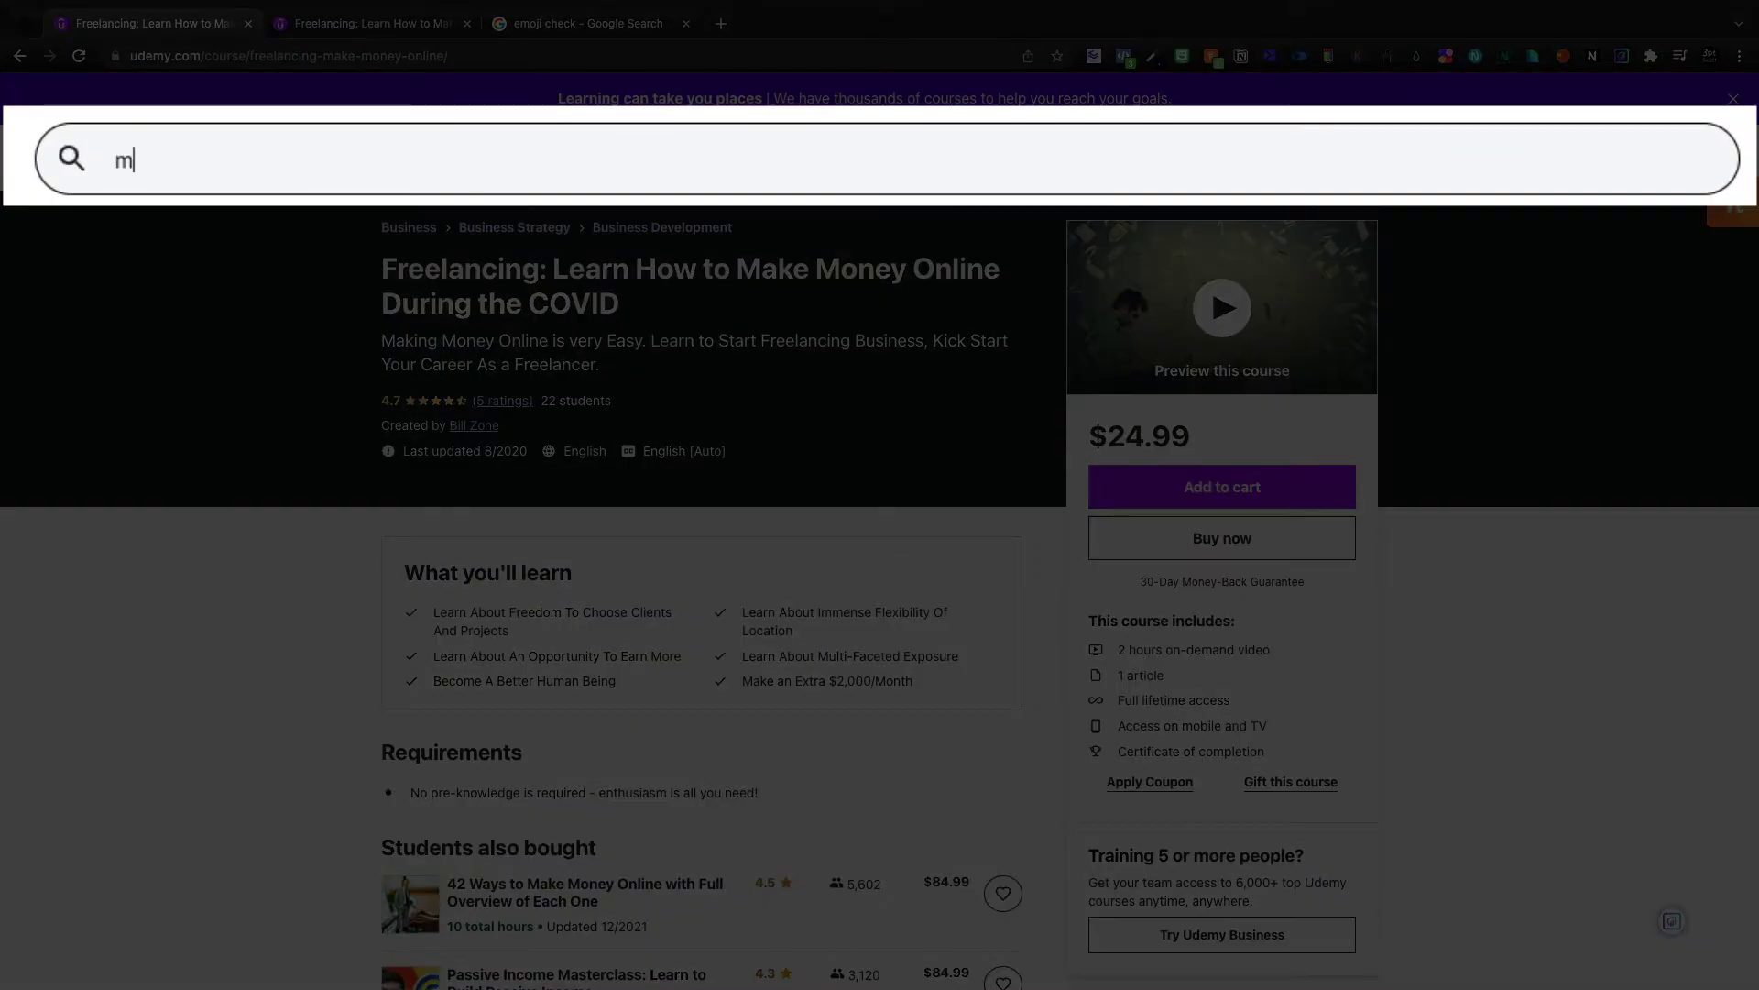
text(anifestation)
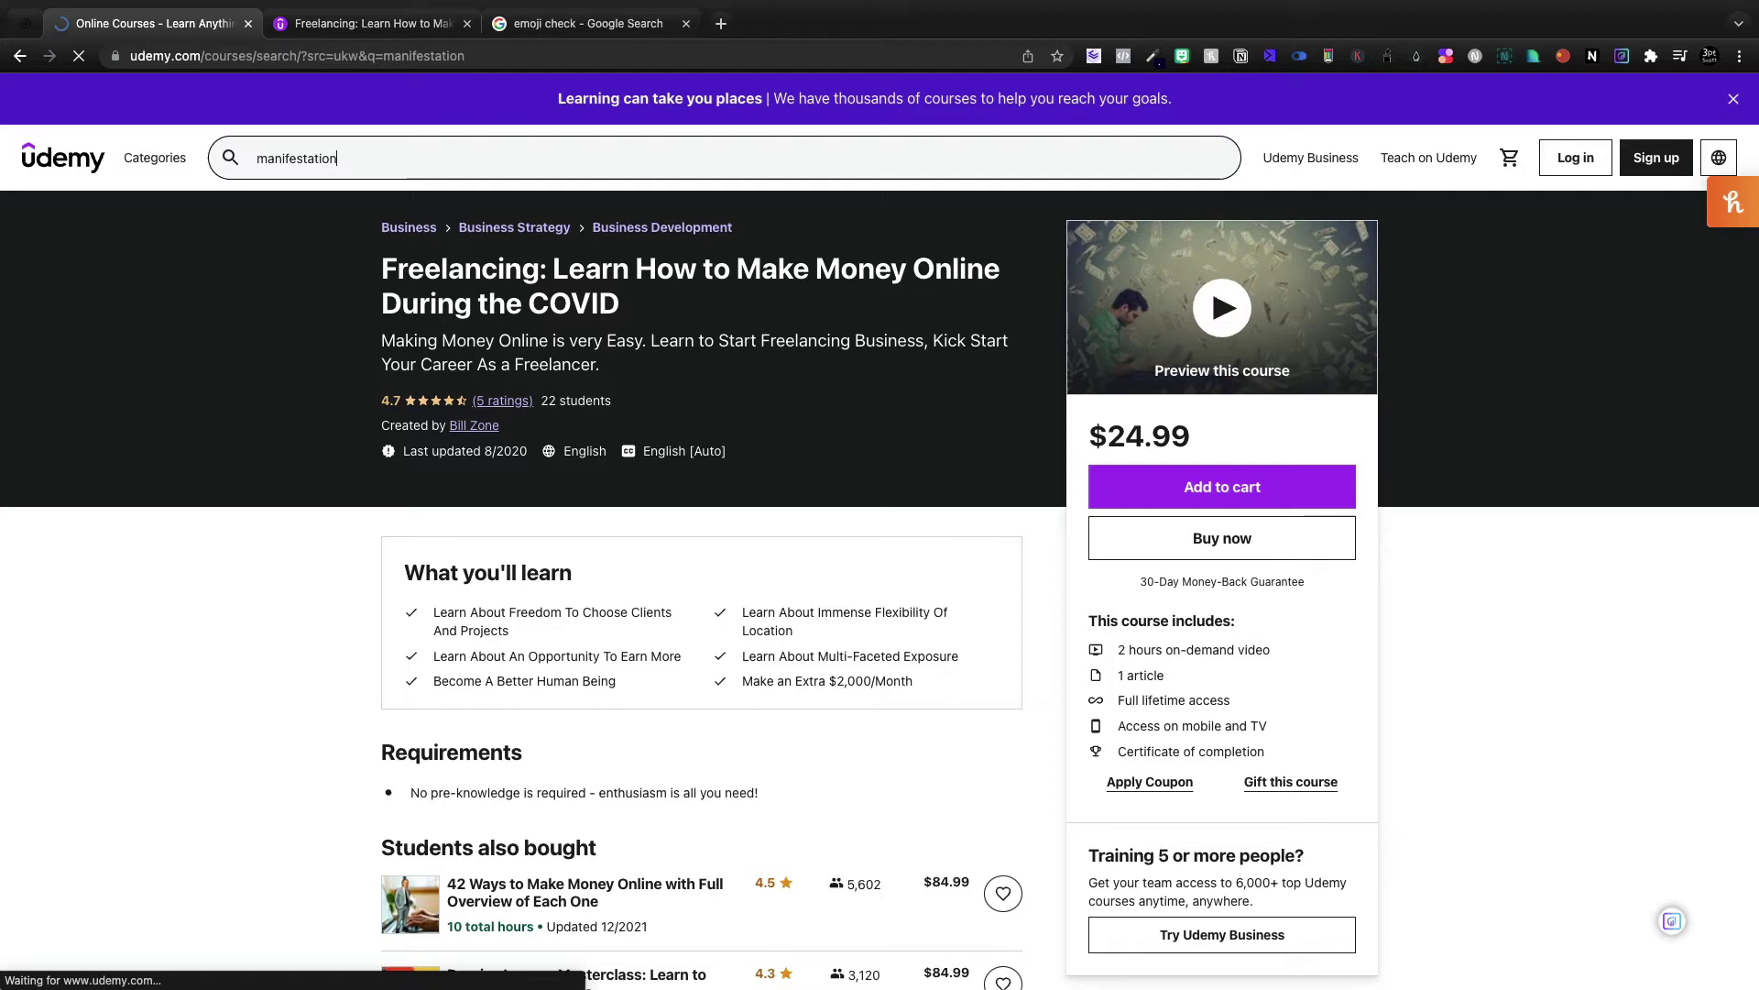
key(Return)
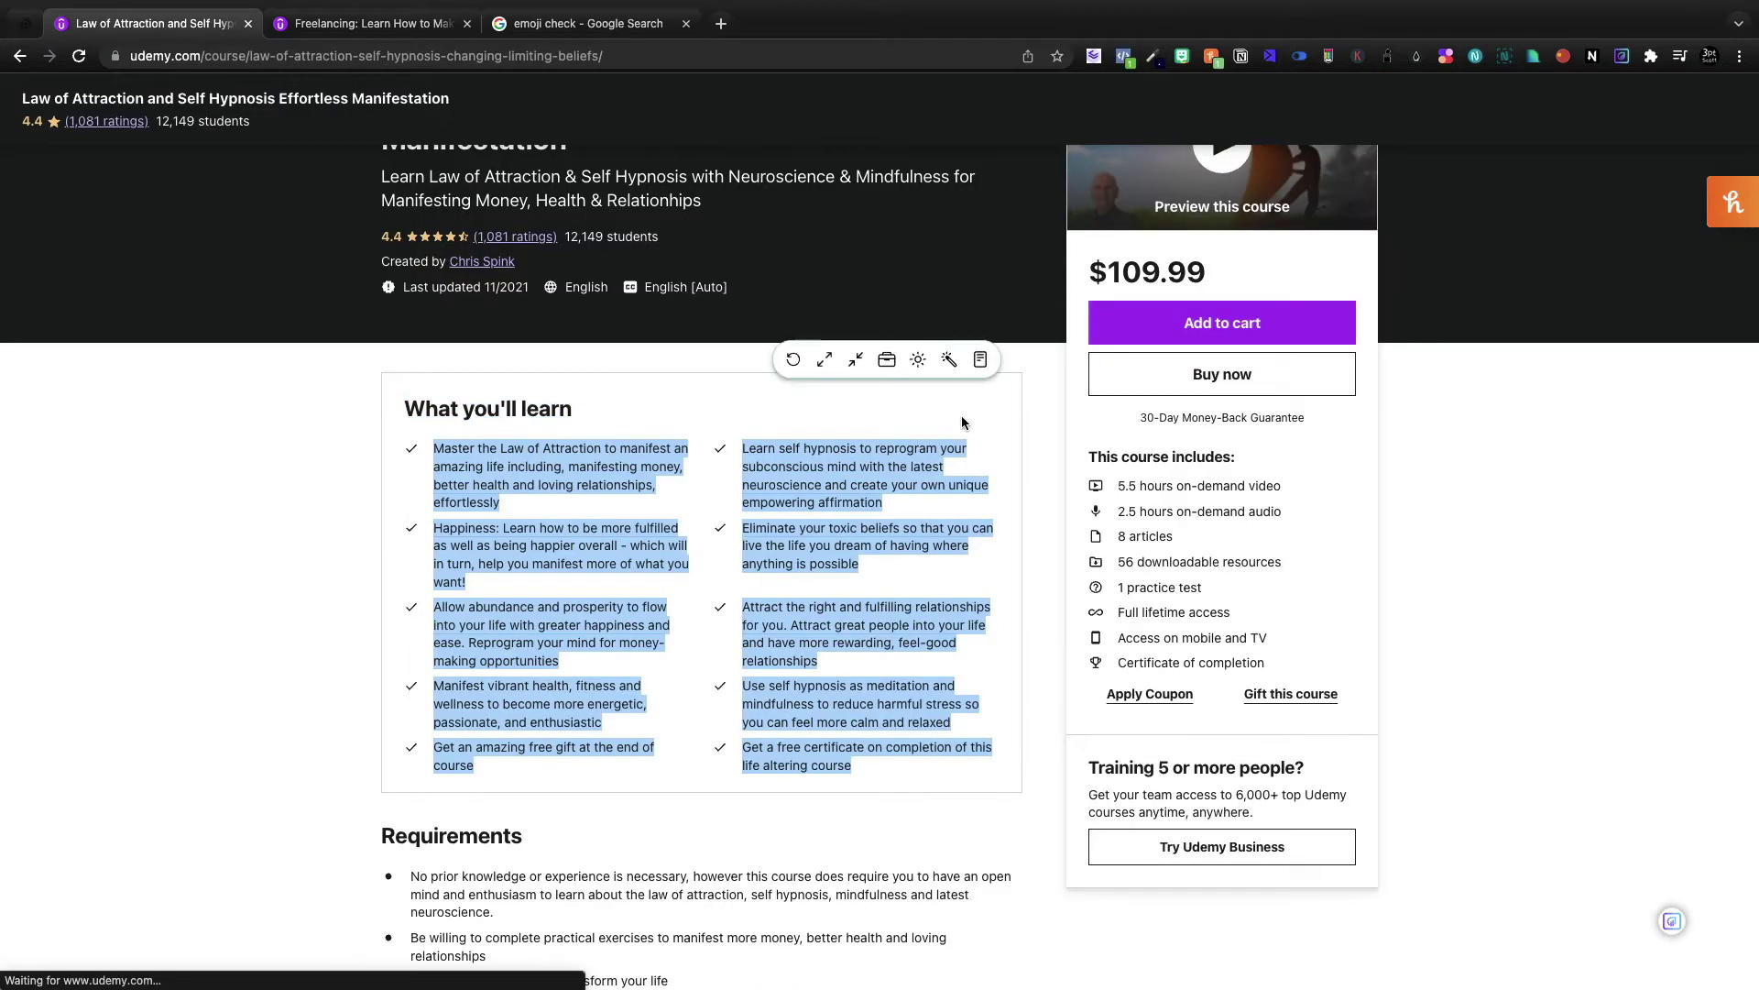
click(25, 23)
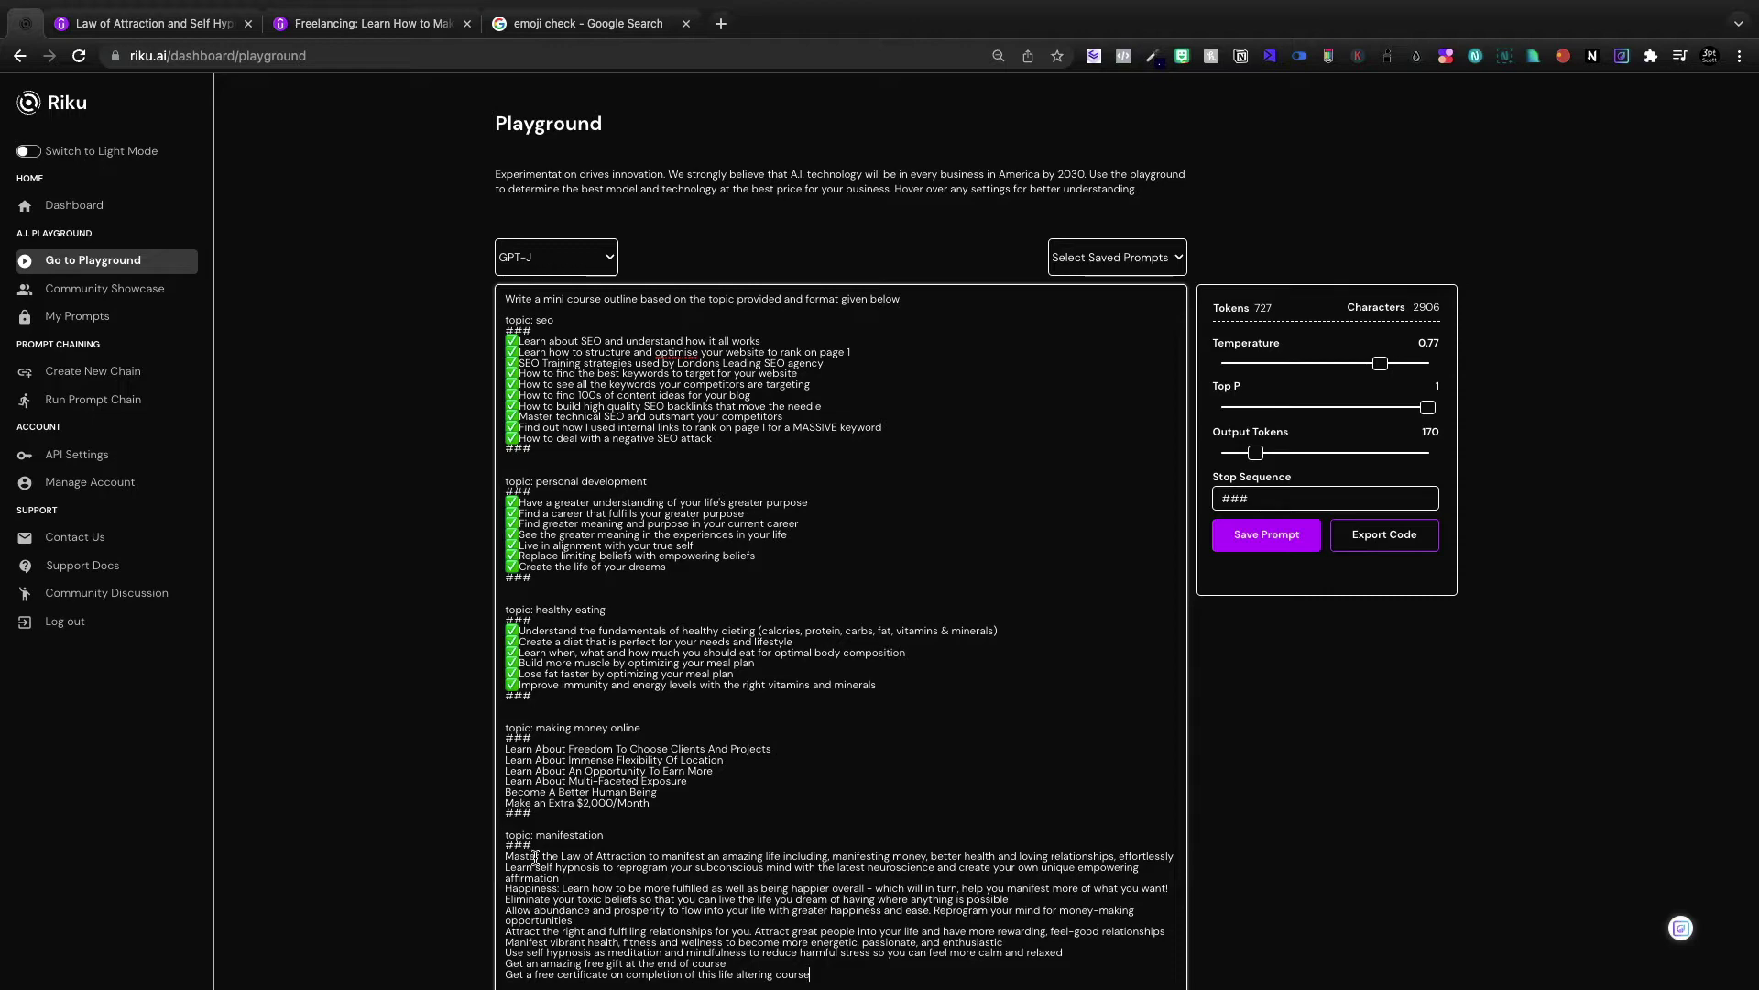
key(ctrl+z)
key(ctrl+v)
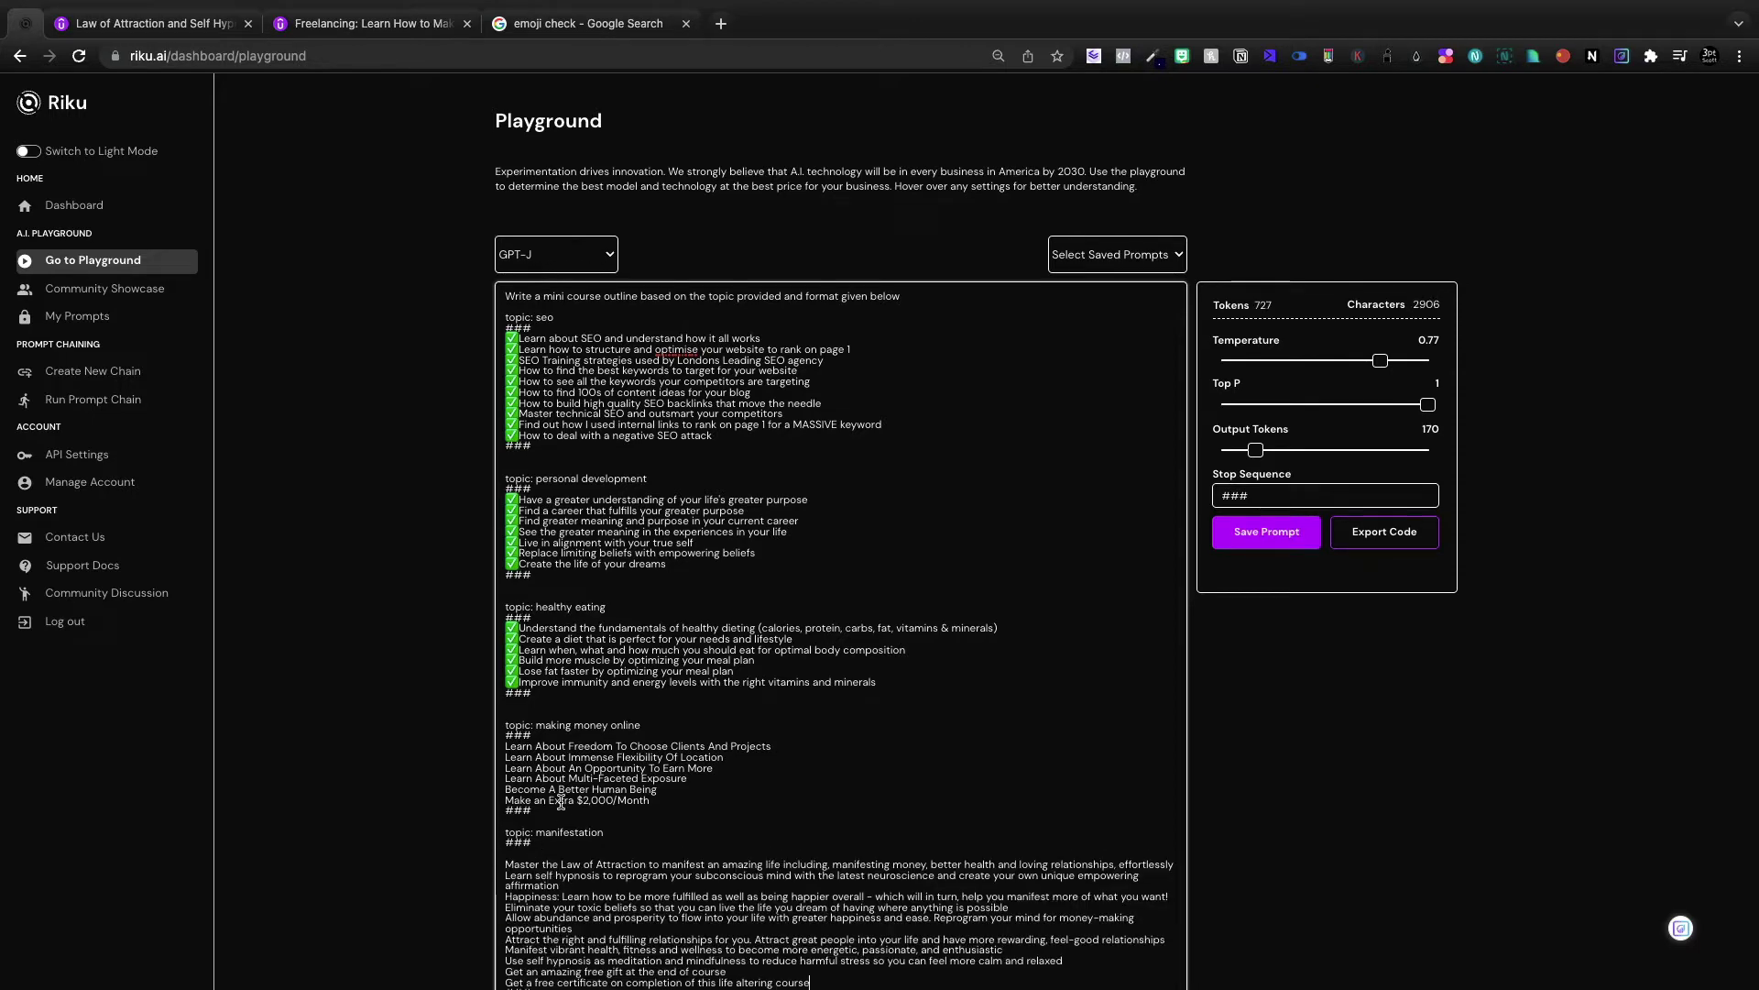
Count the copied outcomes on wordcounter.net: 175 words and 1,112 characters
scroll(234, 189, up, 3)
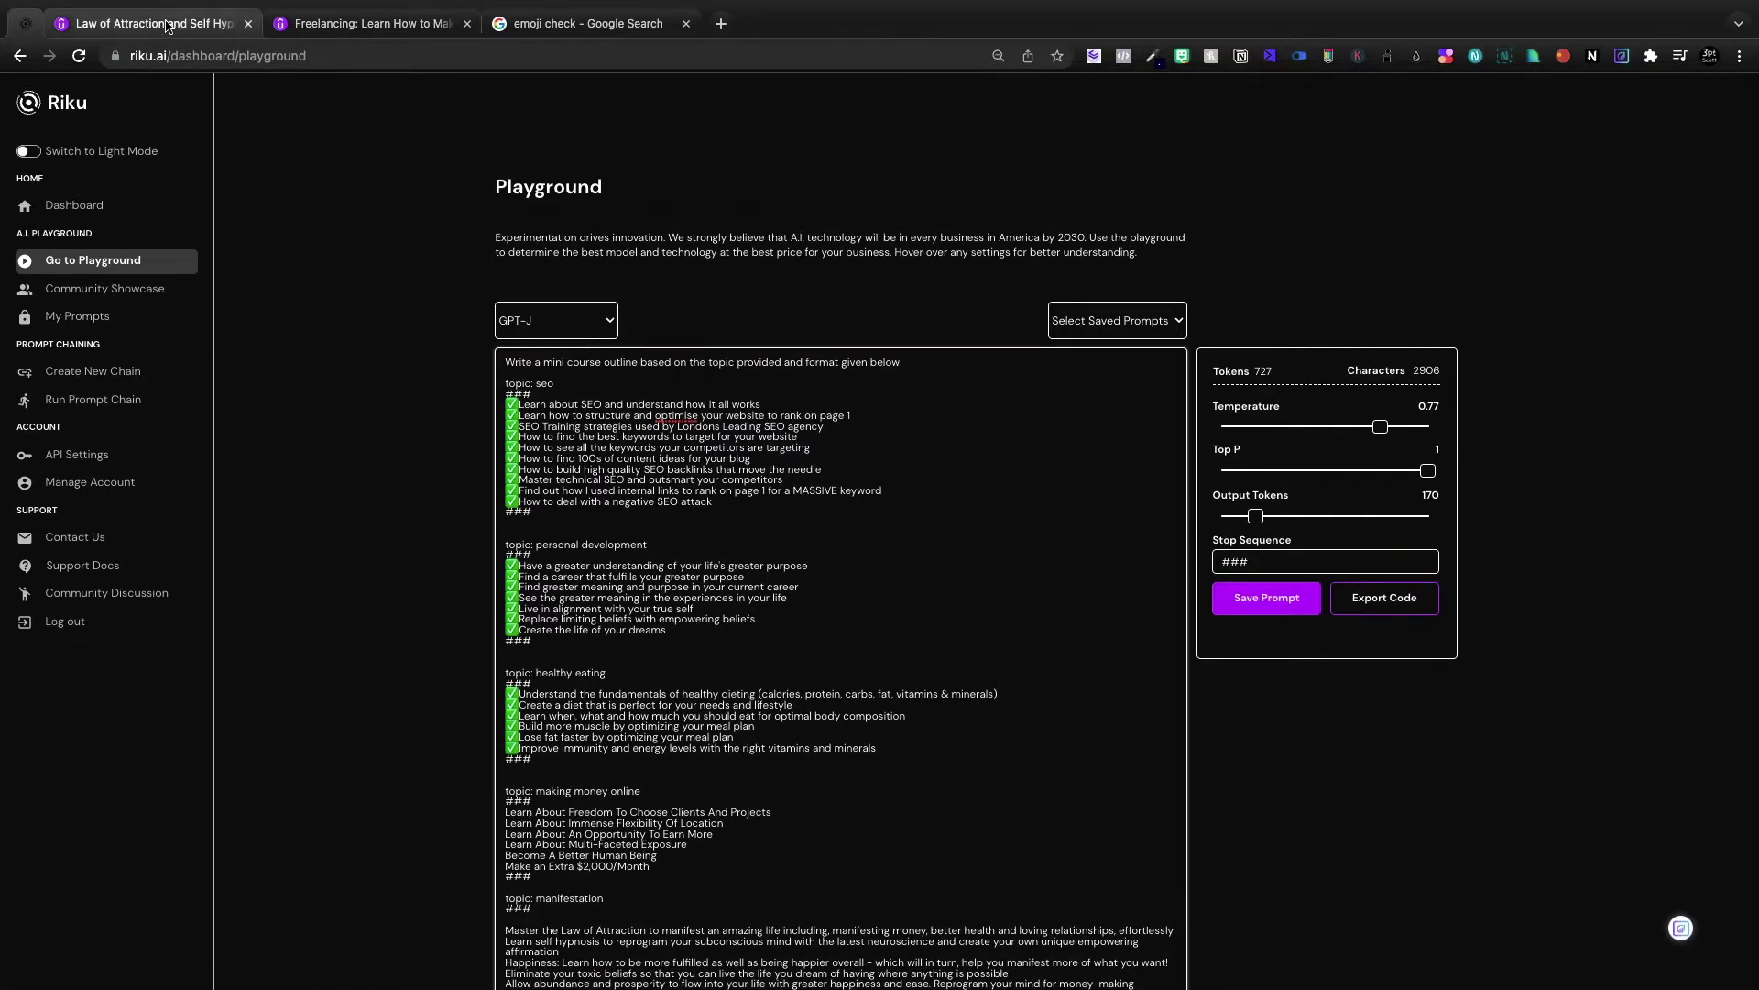
click(147, 23)
click(199, 57)
text(wordcounter.net)
key(Return)
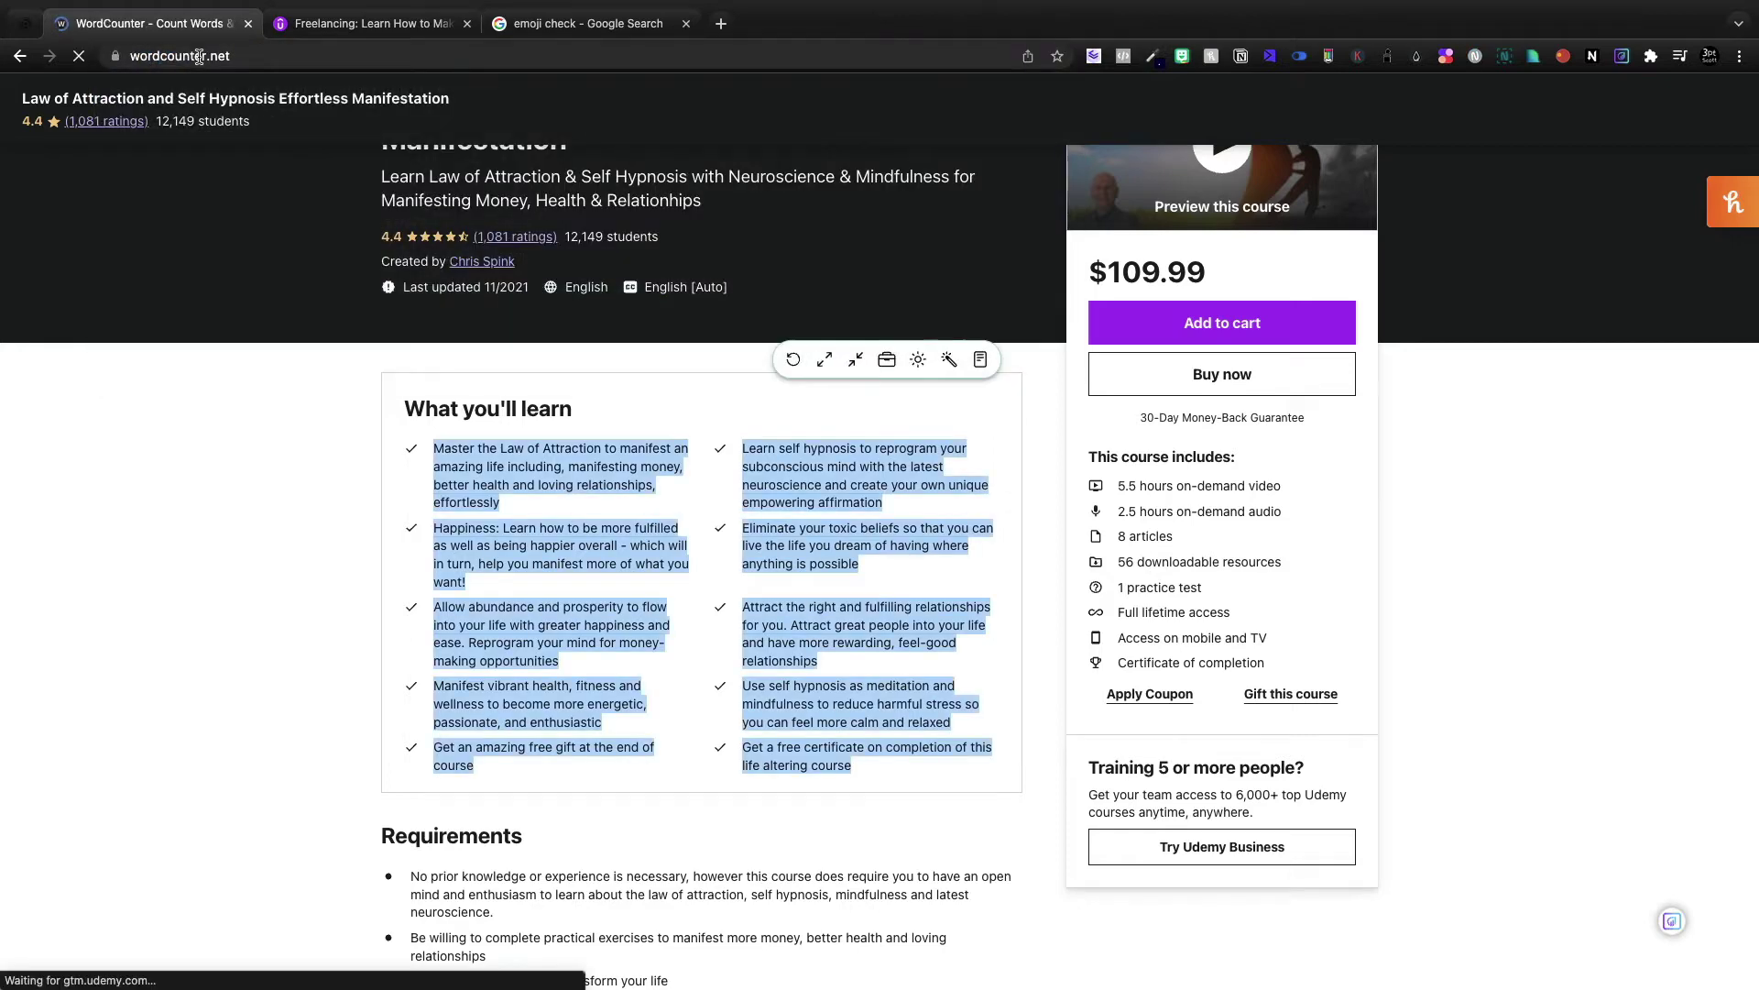
key(ctrl+a)
text(Master the Law of Attraction to manifest an amazing life including, manifesting money, better health and loving relationships, effortlessly Learn self hypnosis to reprogram your subconscious mind with the latest neuroscience and create your own unique empowering affirmation Happiness: Learn how to be more fulfilled as well as being happier overall - which will in turn, help you manifest more of what you want! Eliminate your toxic beliefs so that you can live the life you dream of having where anything is possible Allow abundance and prosperity to flow into your life with greater happiness and ease. Reprogram your mind for money-making opportunities Attract the right and fulfilling relationships for you. Attract great people into your life and have more rewarding, feel-good relationships Manifest vibrant health, fitness and wellness to become more energetic, passionate, and enthusiastic Use self hypnosis as meditation and mindfulness to reduce harmful stress so you can feel more calm and relaxed Get an amazing free gift at the end of course Get a free certificate on completion of this life altering course)
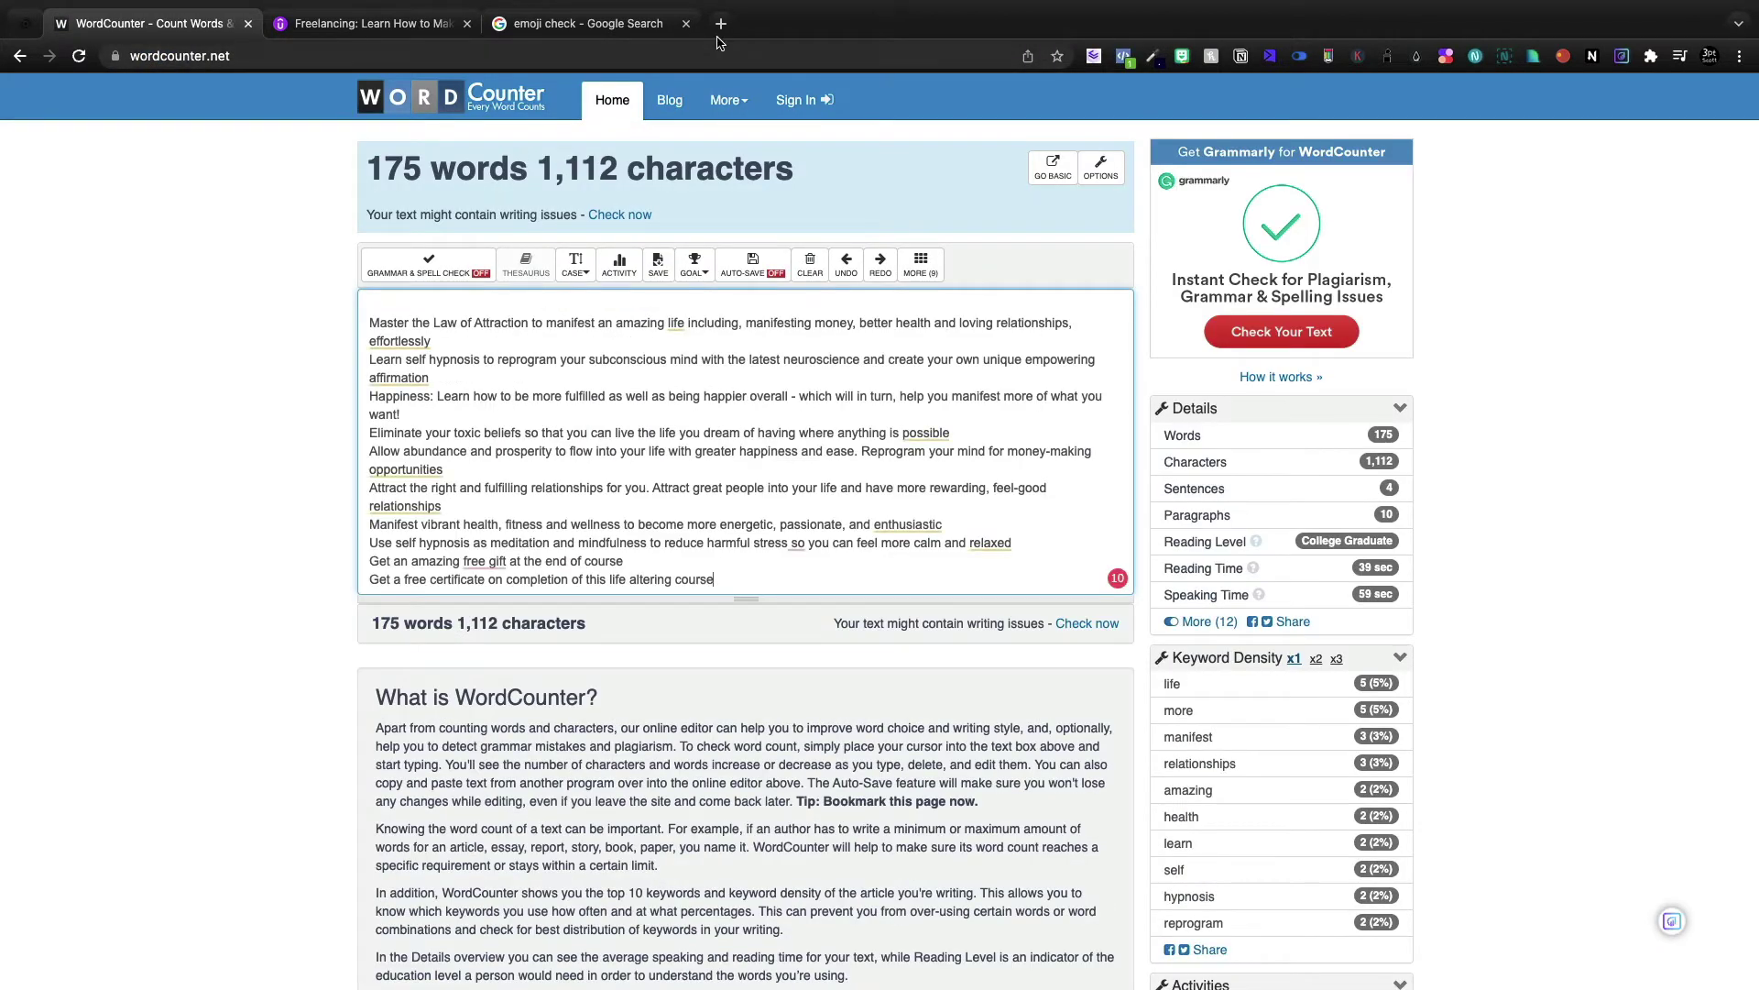
Calculate 1112/4 (278) in a temporary search tab, then close it
click(721, 24)
text(1112/4)
key(Return)
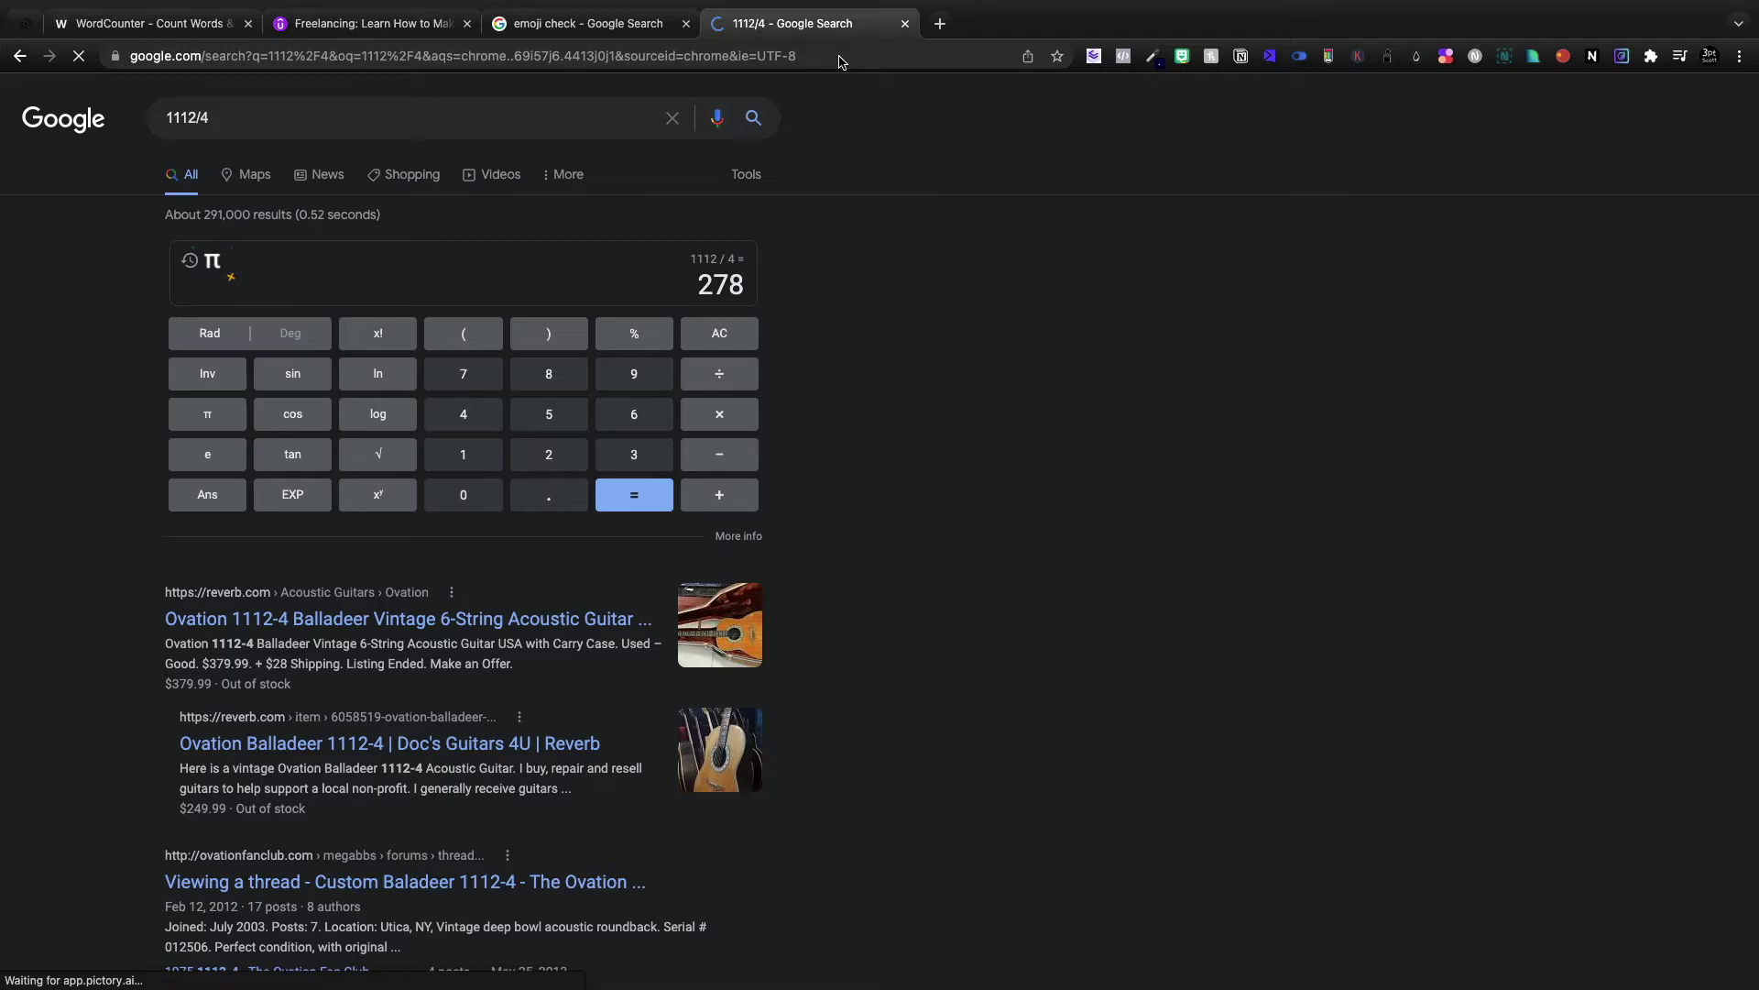
click(899, 23)
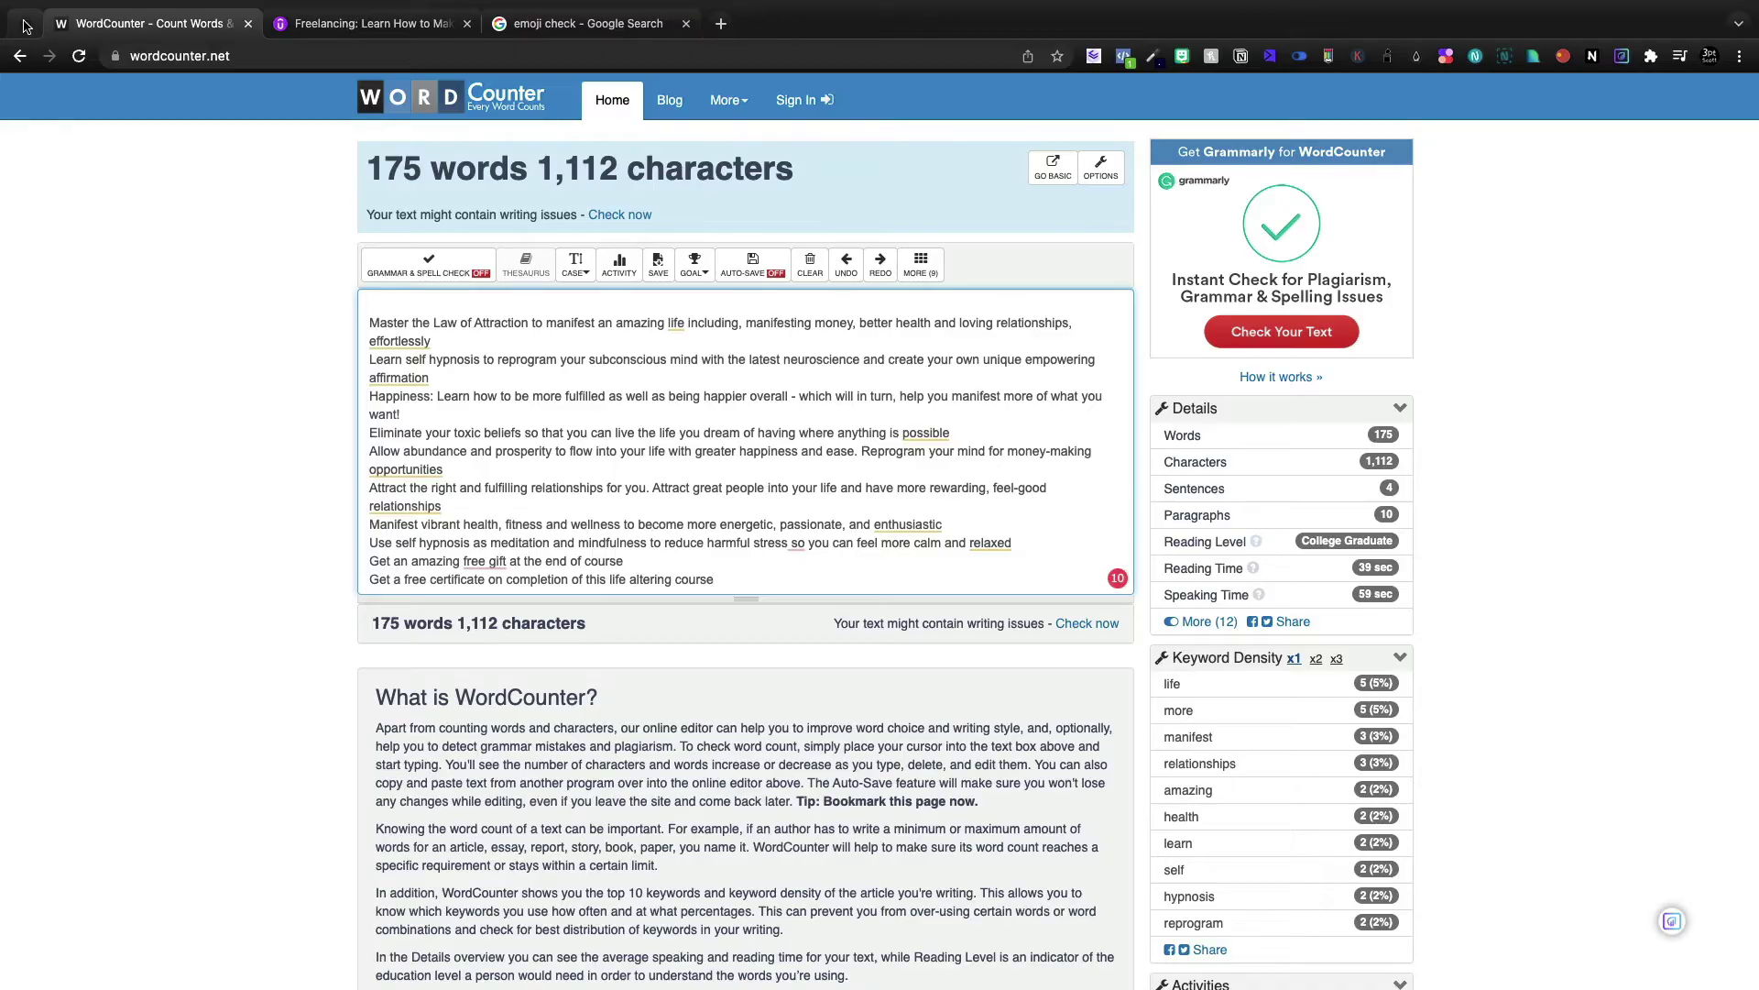
Back in the Riku Playground, set Output Tokens to 294
click(24, 23)
drag(1256, 515, 1281, 521)
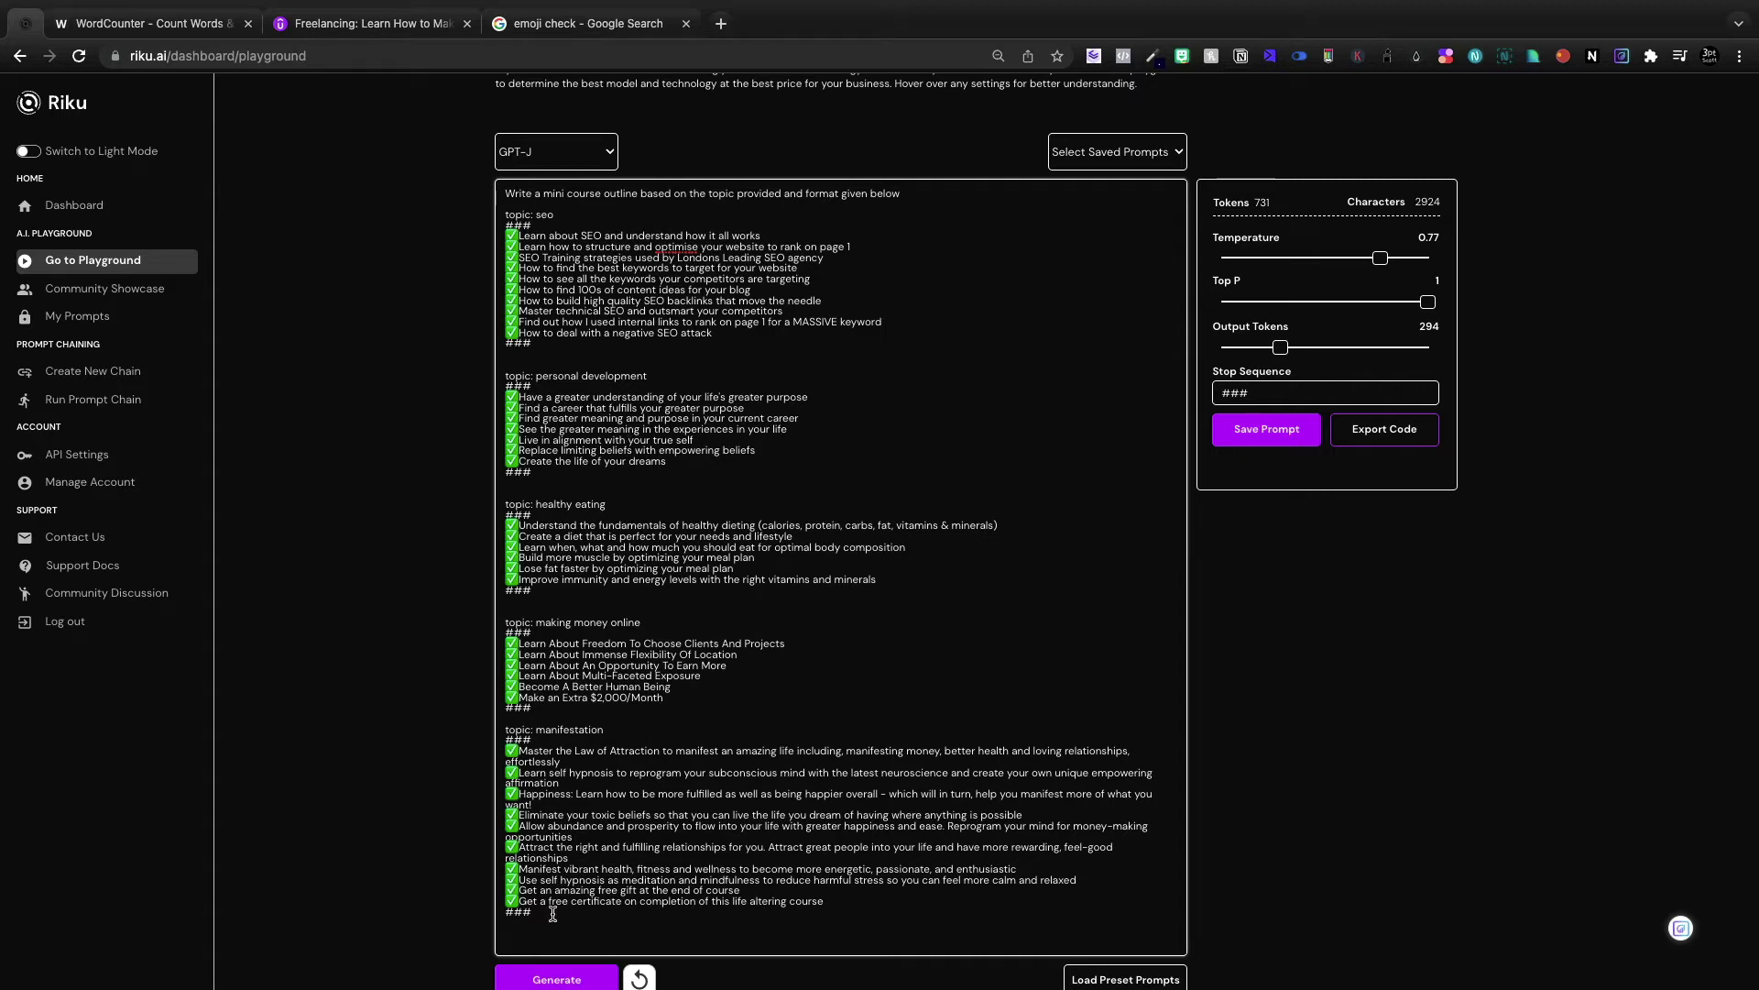
Append 'topic: ai writing' with a ### marker and generate its five check-marked points
text(topic: ai w)
text(riting)
key(Return)
text(###)
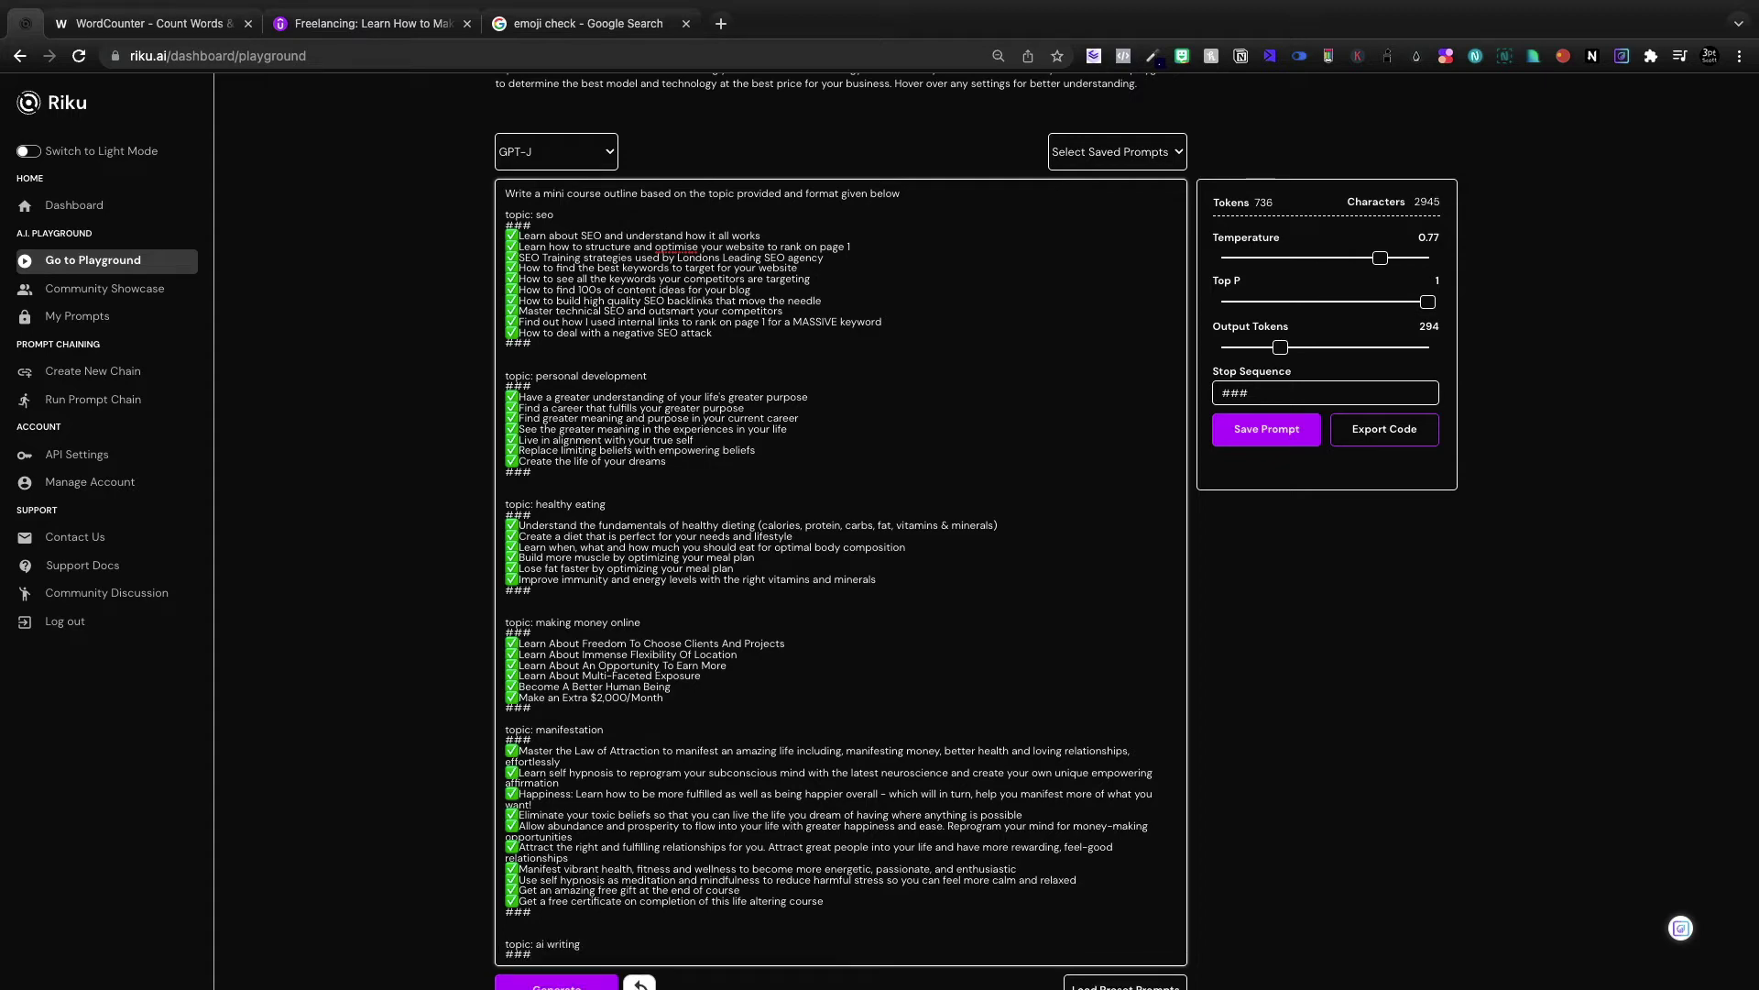
click(564, 983)
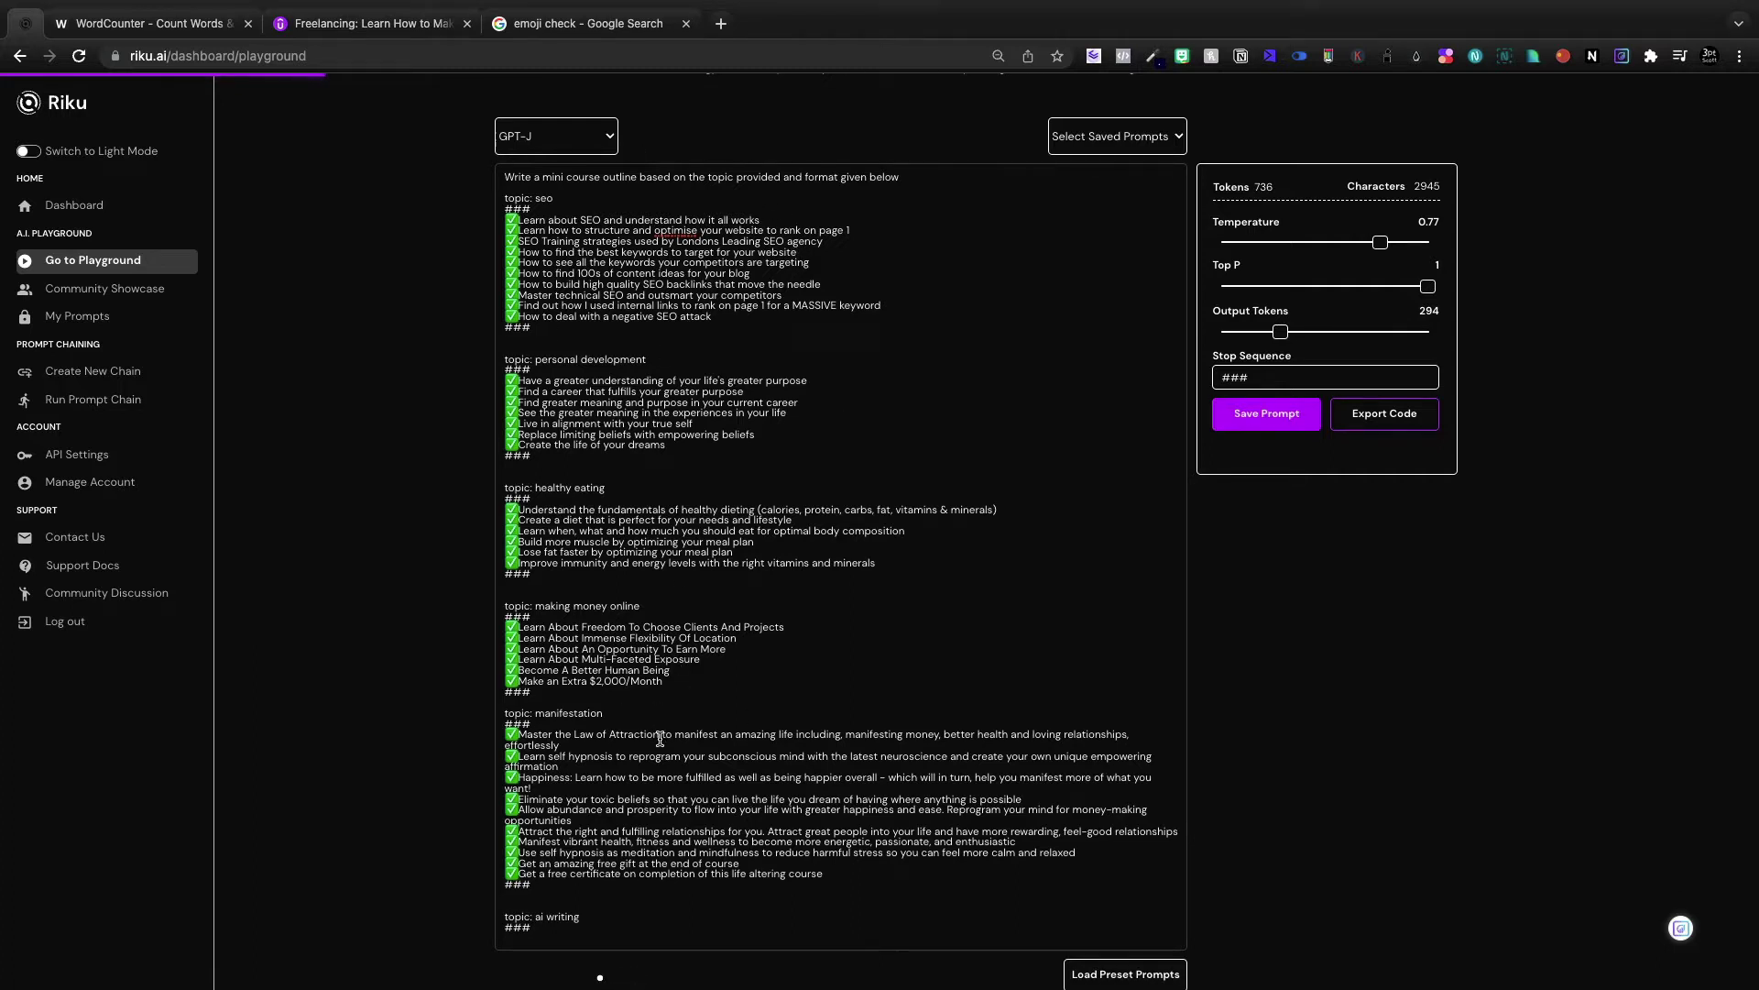
scroll(660, 739, down, 1)
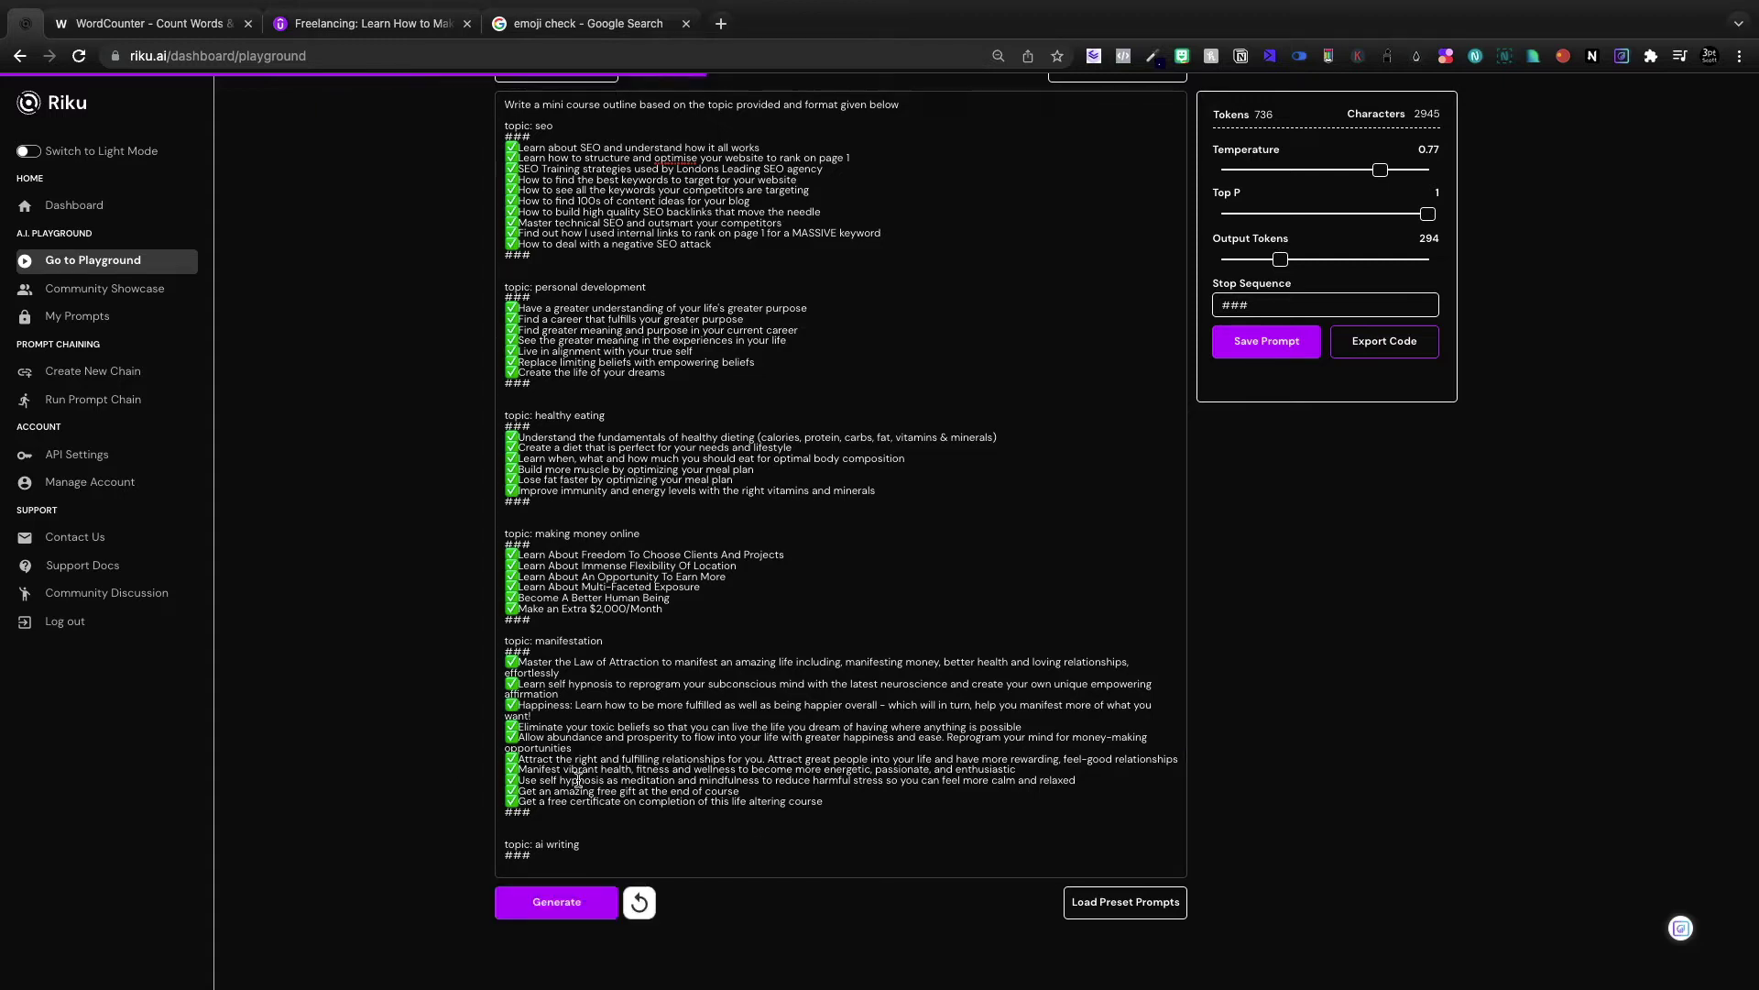
scroll(578, 778, down, 1)
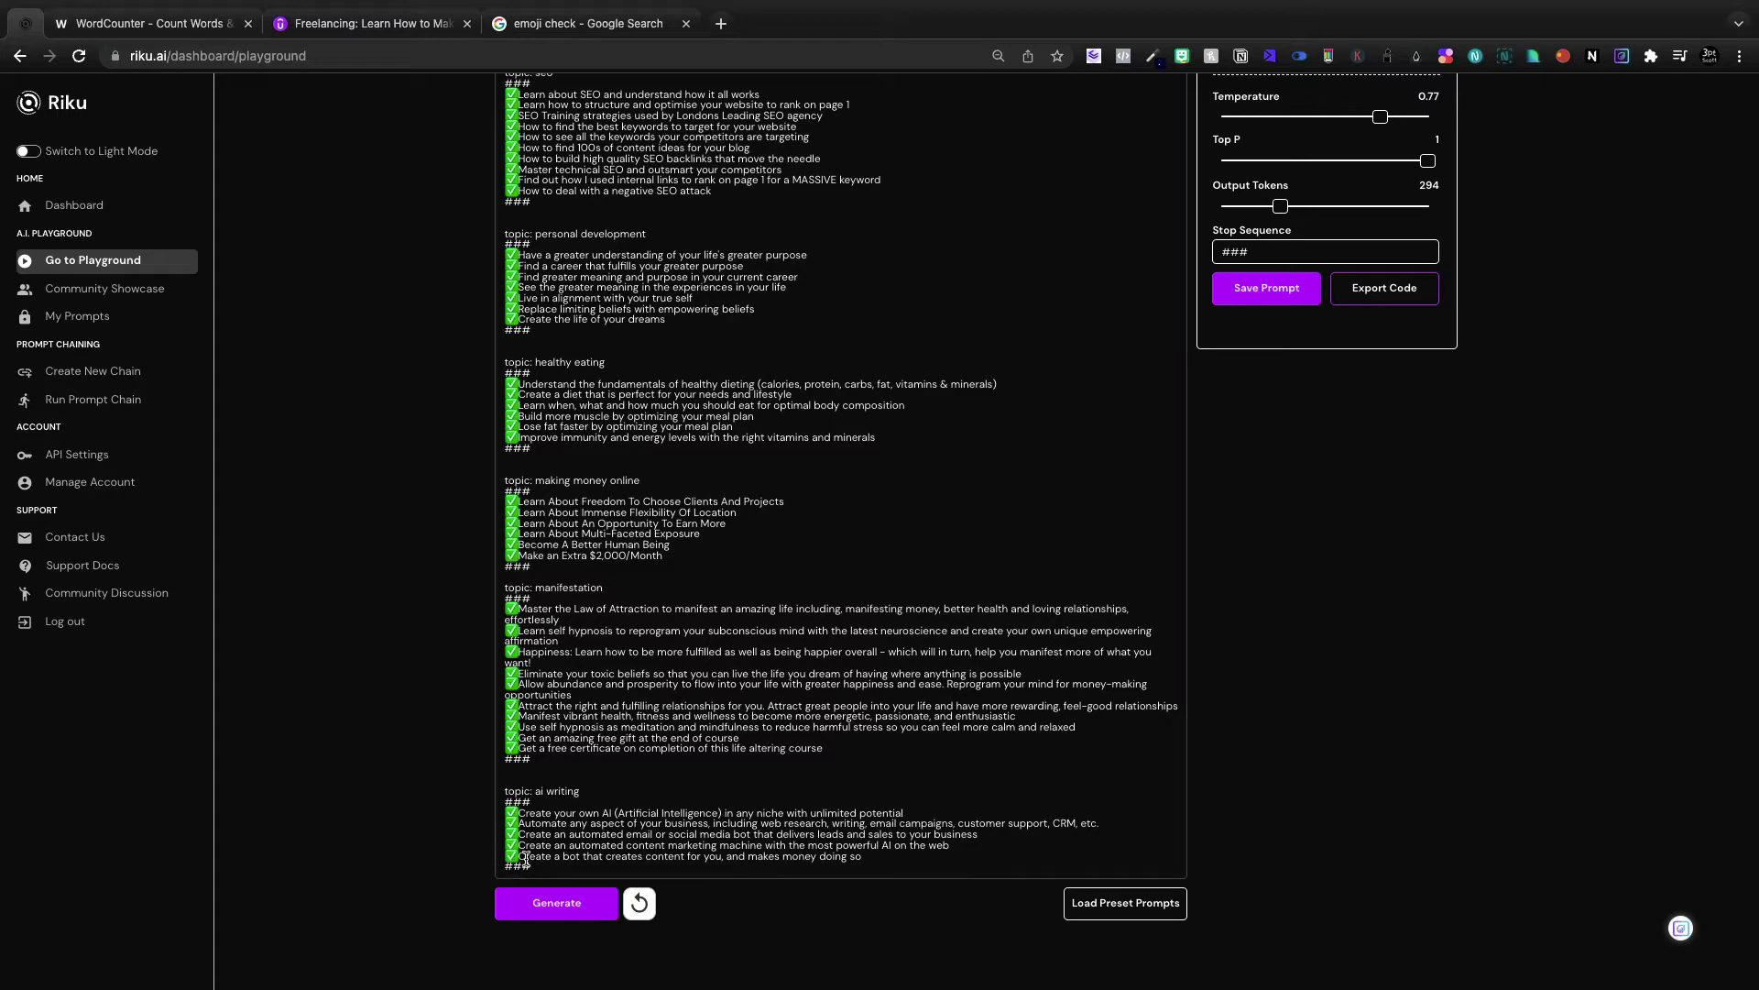
Replace the generated ai writing block with 'topic: meditation' and a ### marker
drag(530, 856, 803, 868)
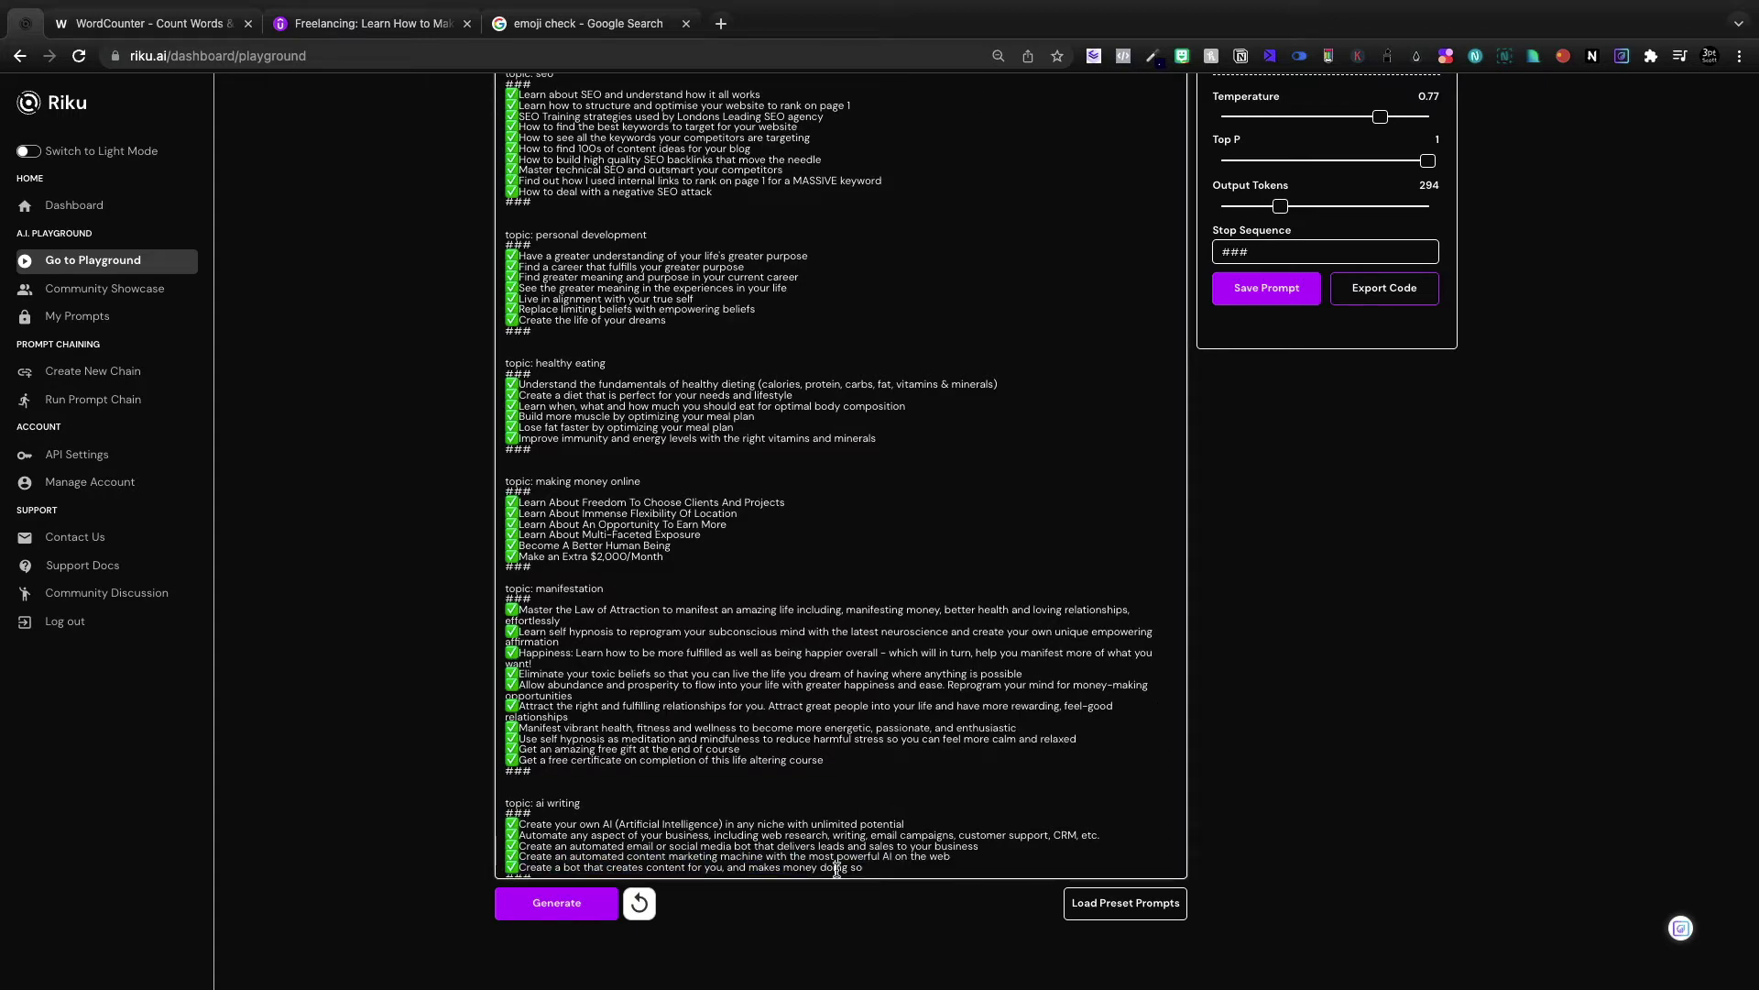
double_click(836, 868)
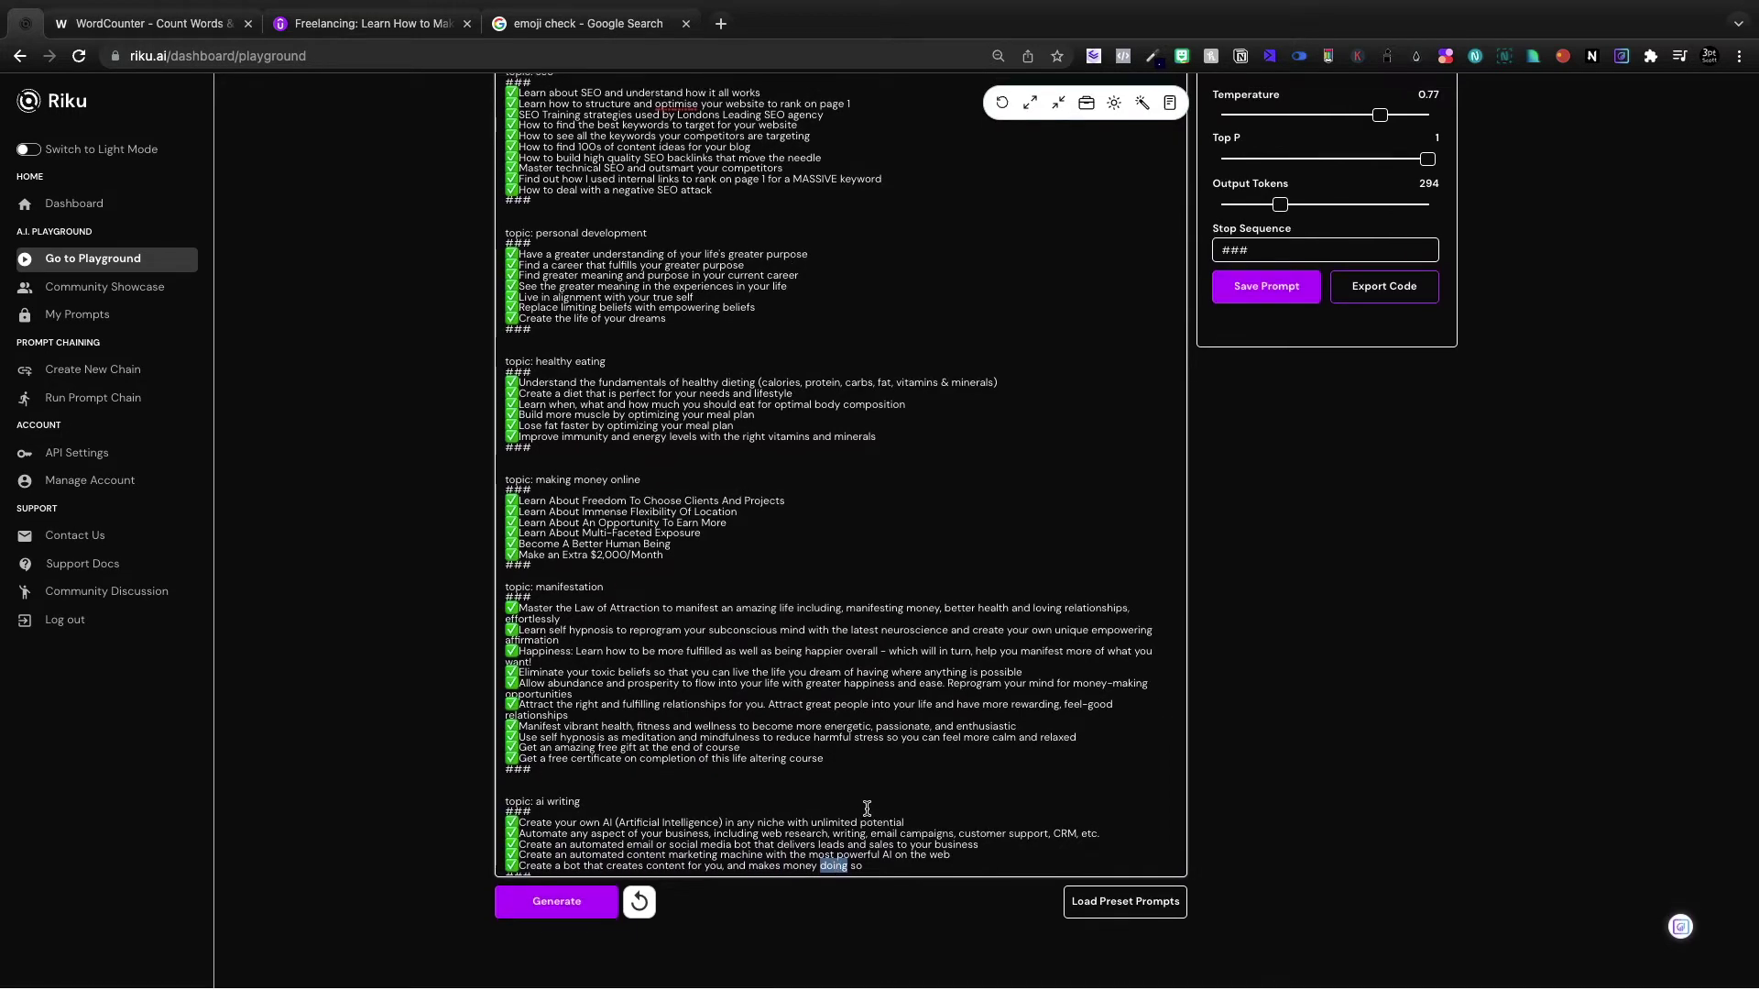
click(906, 874)
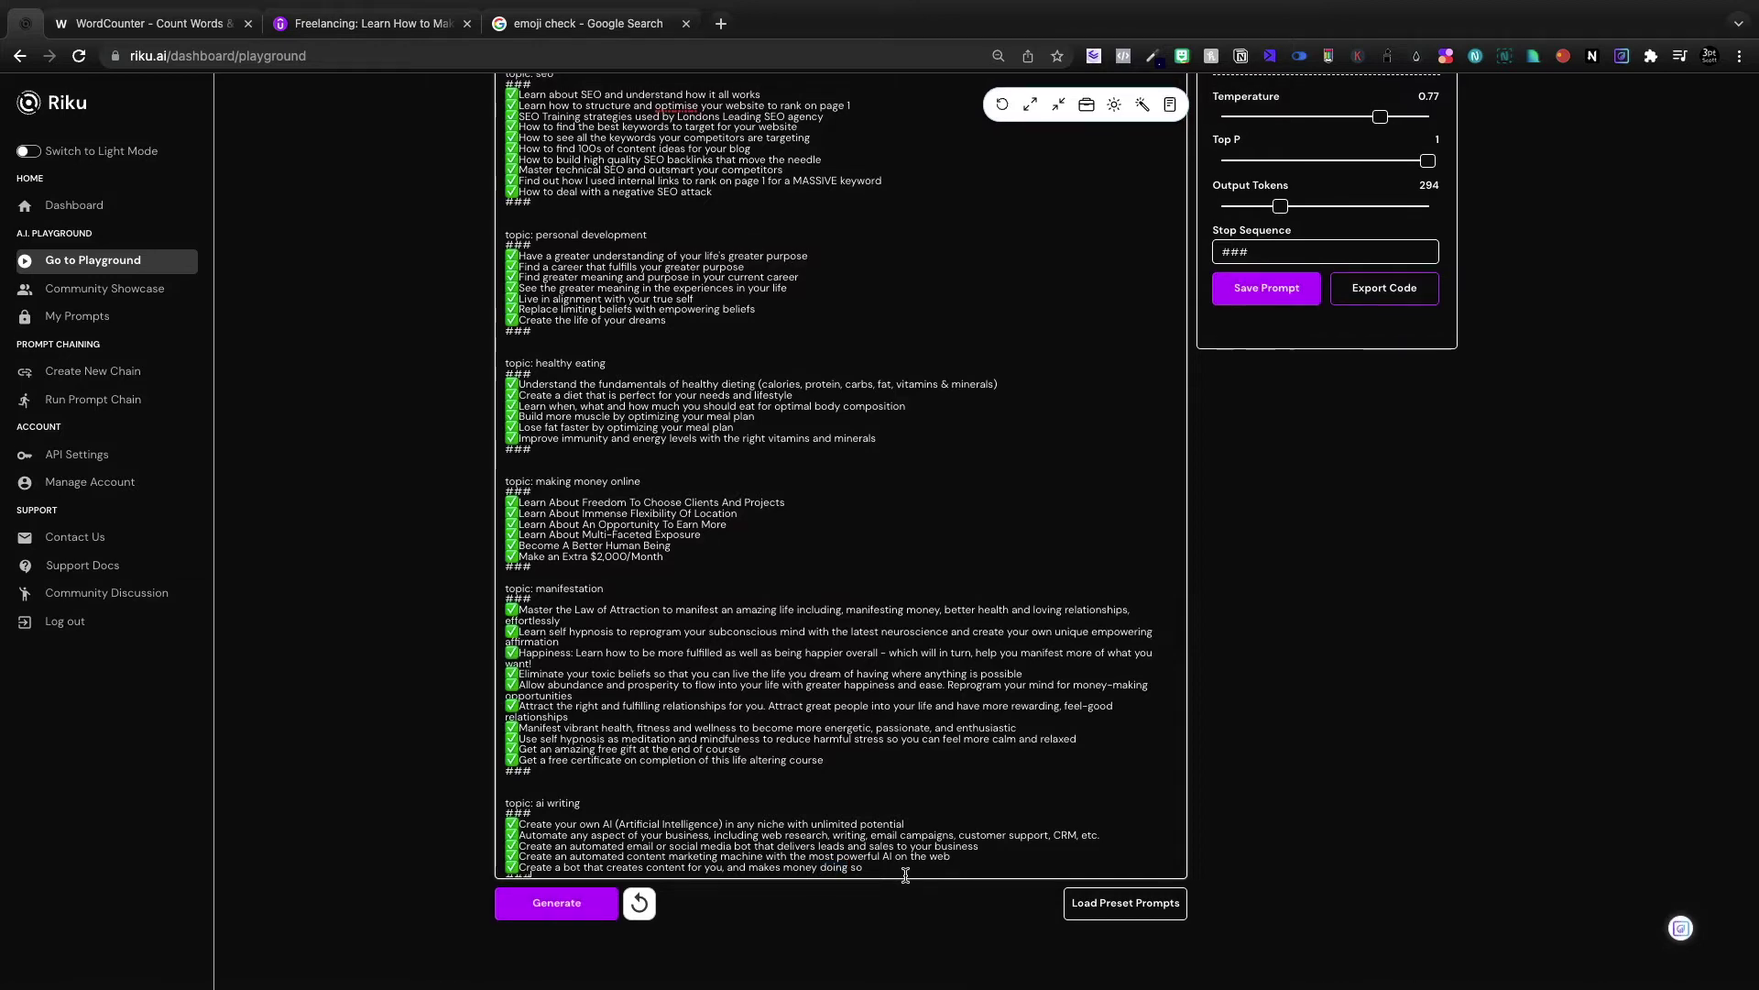
mouse_move(995, 873)
mouse_down()
mouse_move(1006, 860)
mouse_move(535, 804)
mouse_up()
text(medit)
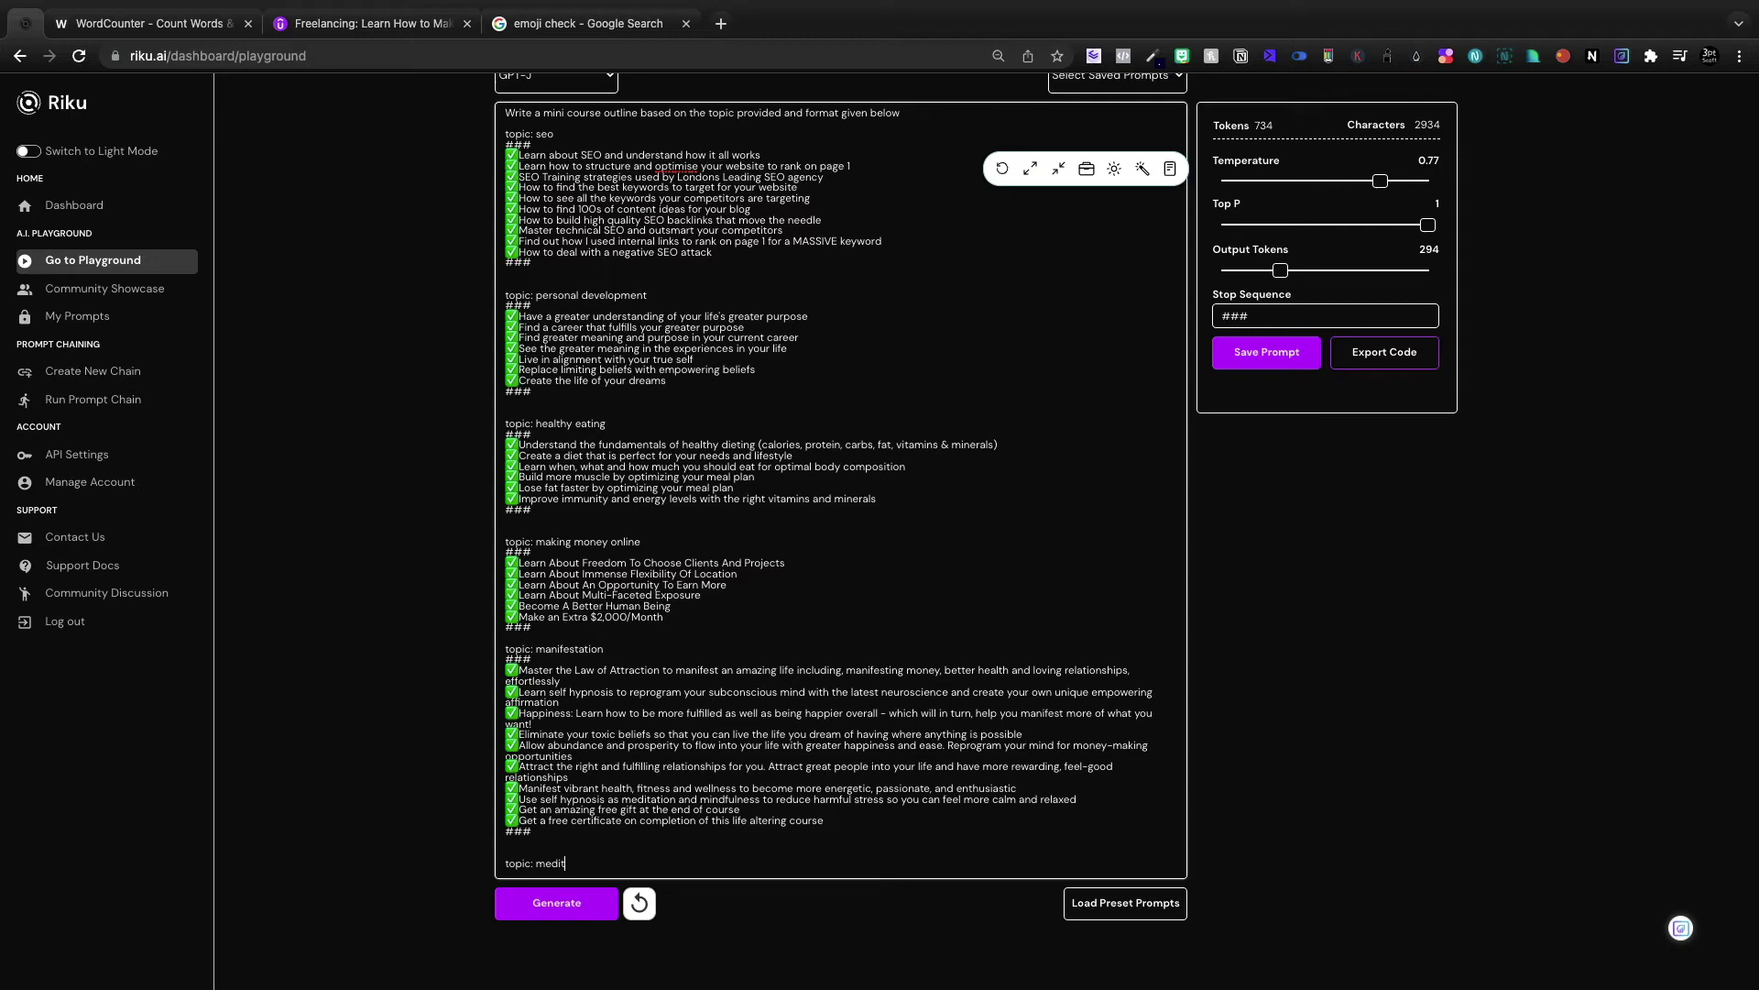
text(ation)
key(Return)
text(###)
key(Return)
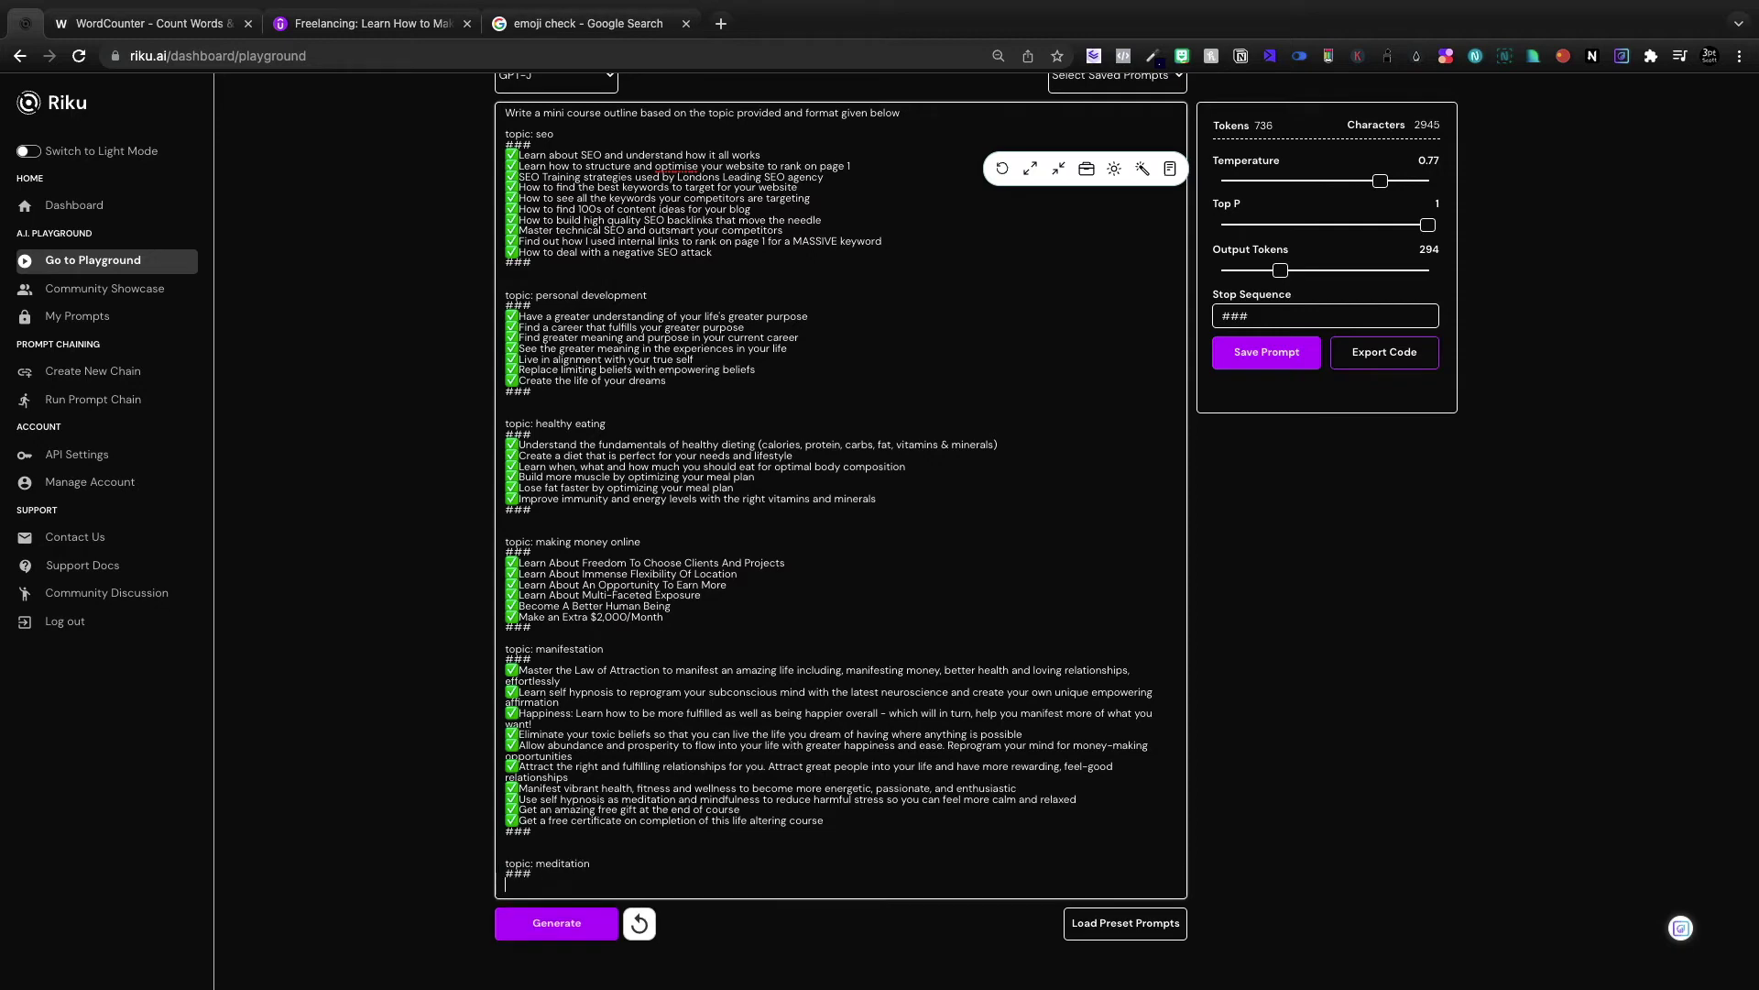
key(BackSpace)
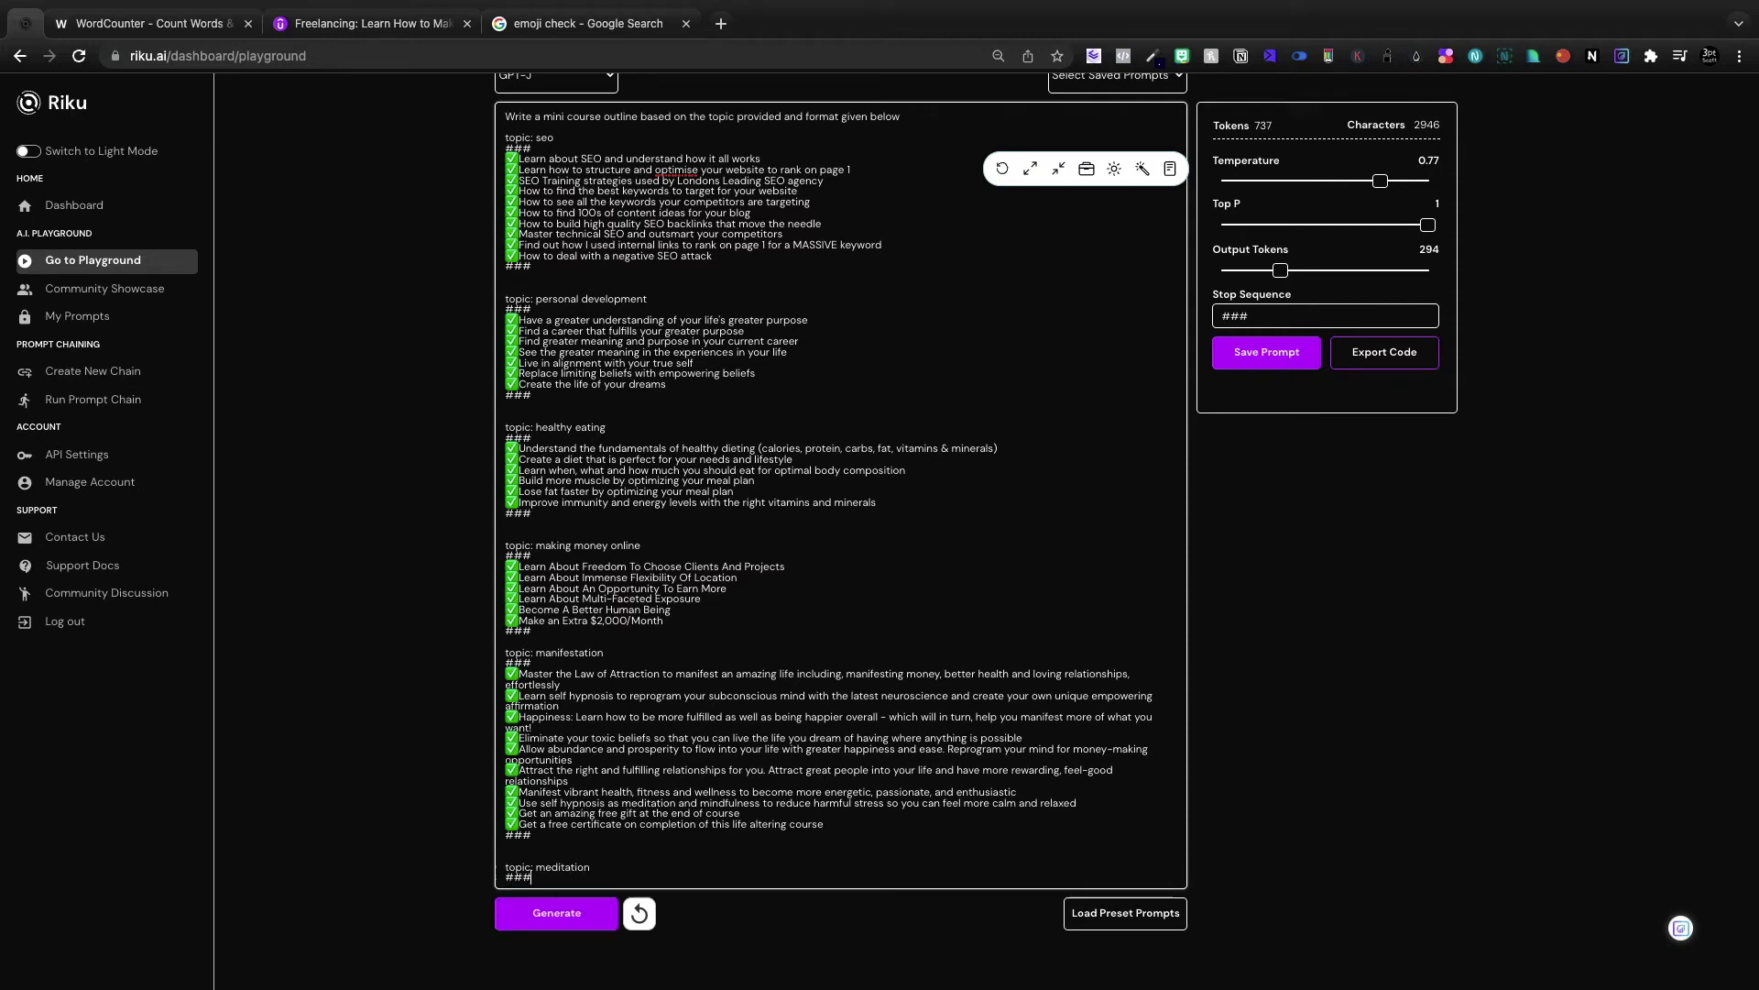
Generate the meditation bullet list and move to the end of the self esteem topic line
click(561, 917)
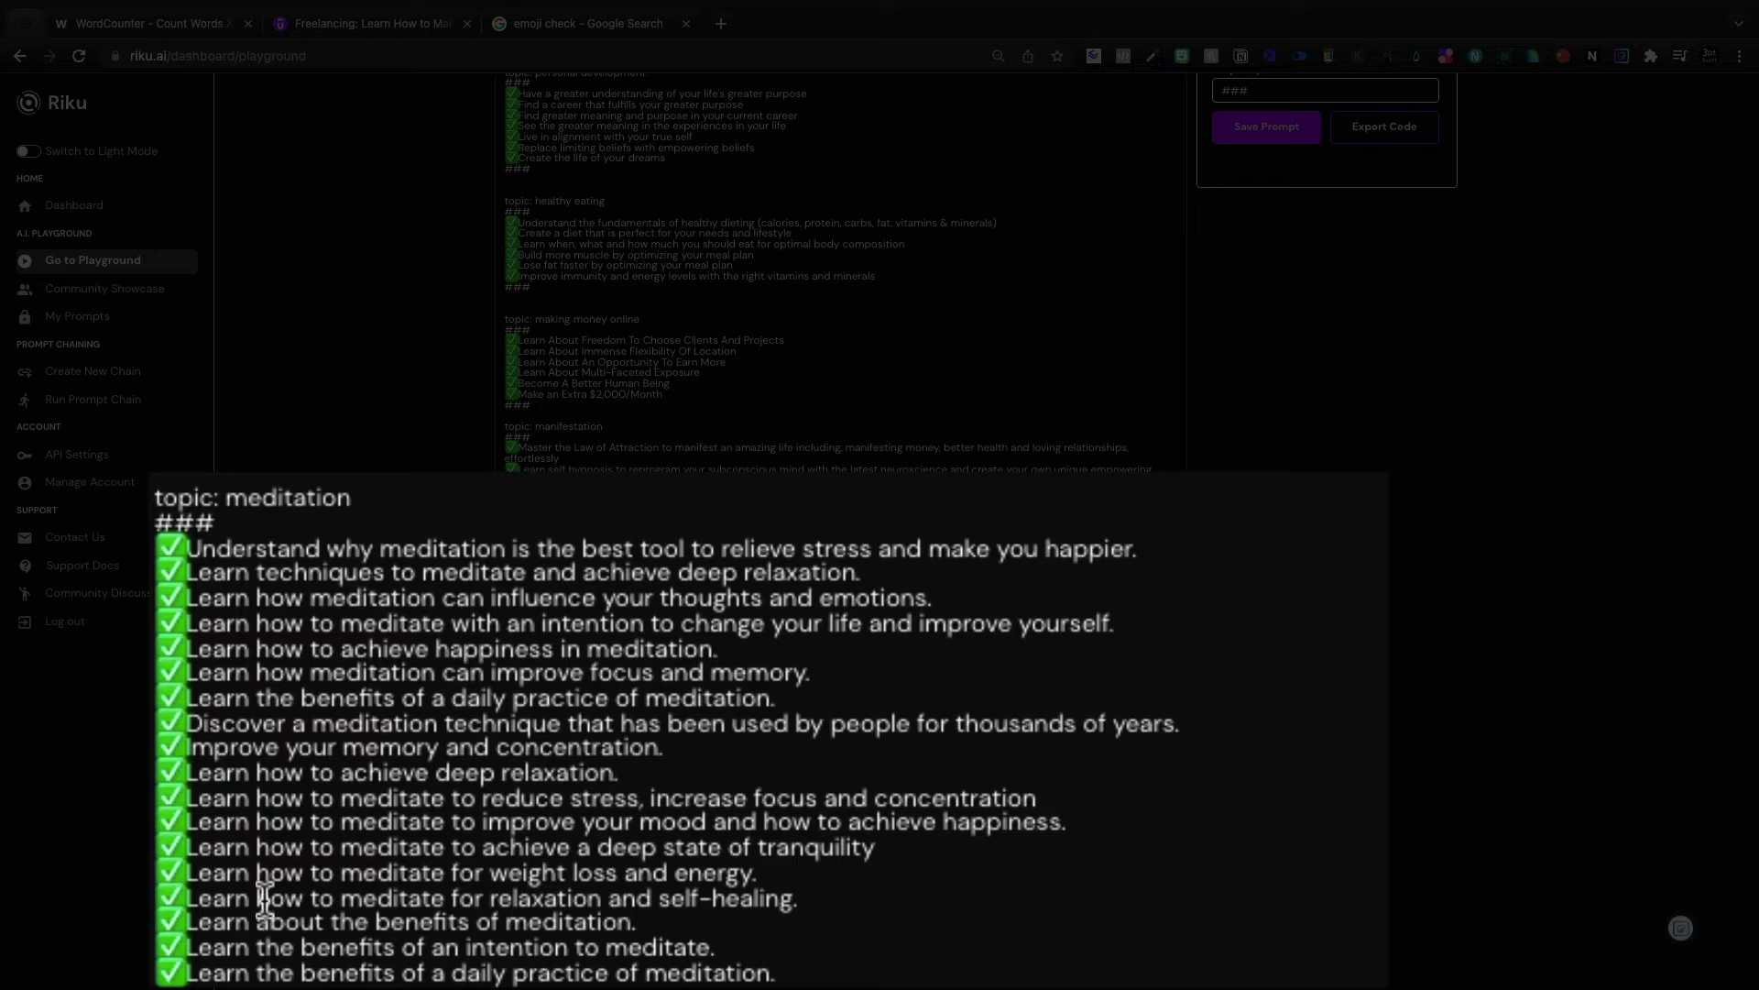
drag(593, 870, 809, 662)
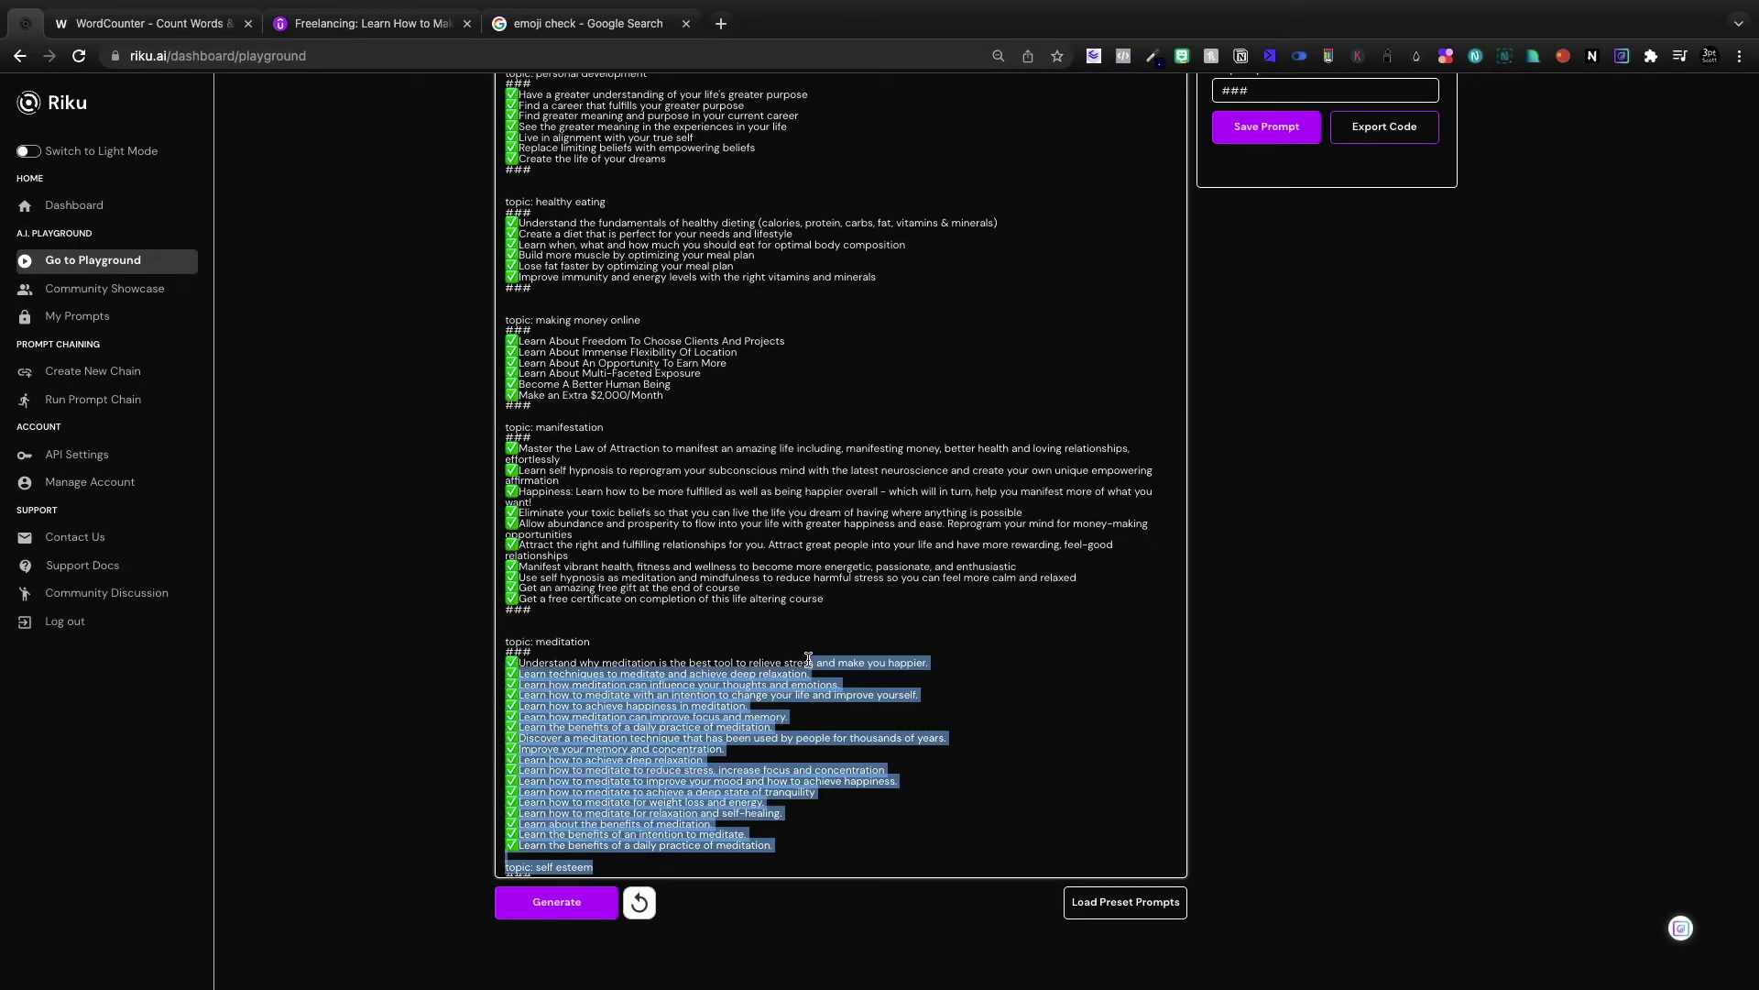
click(640, 733)
scroll(558, 642, up, 1)
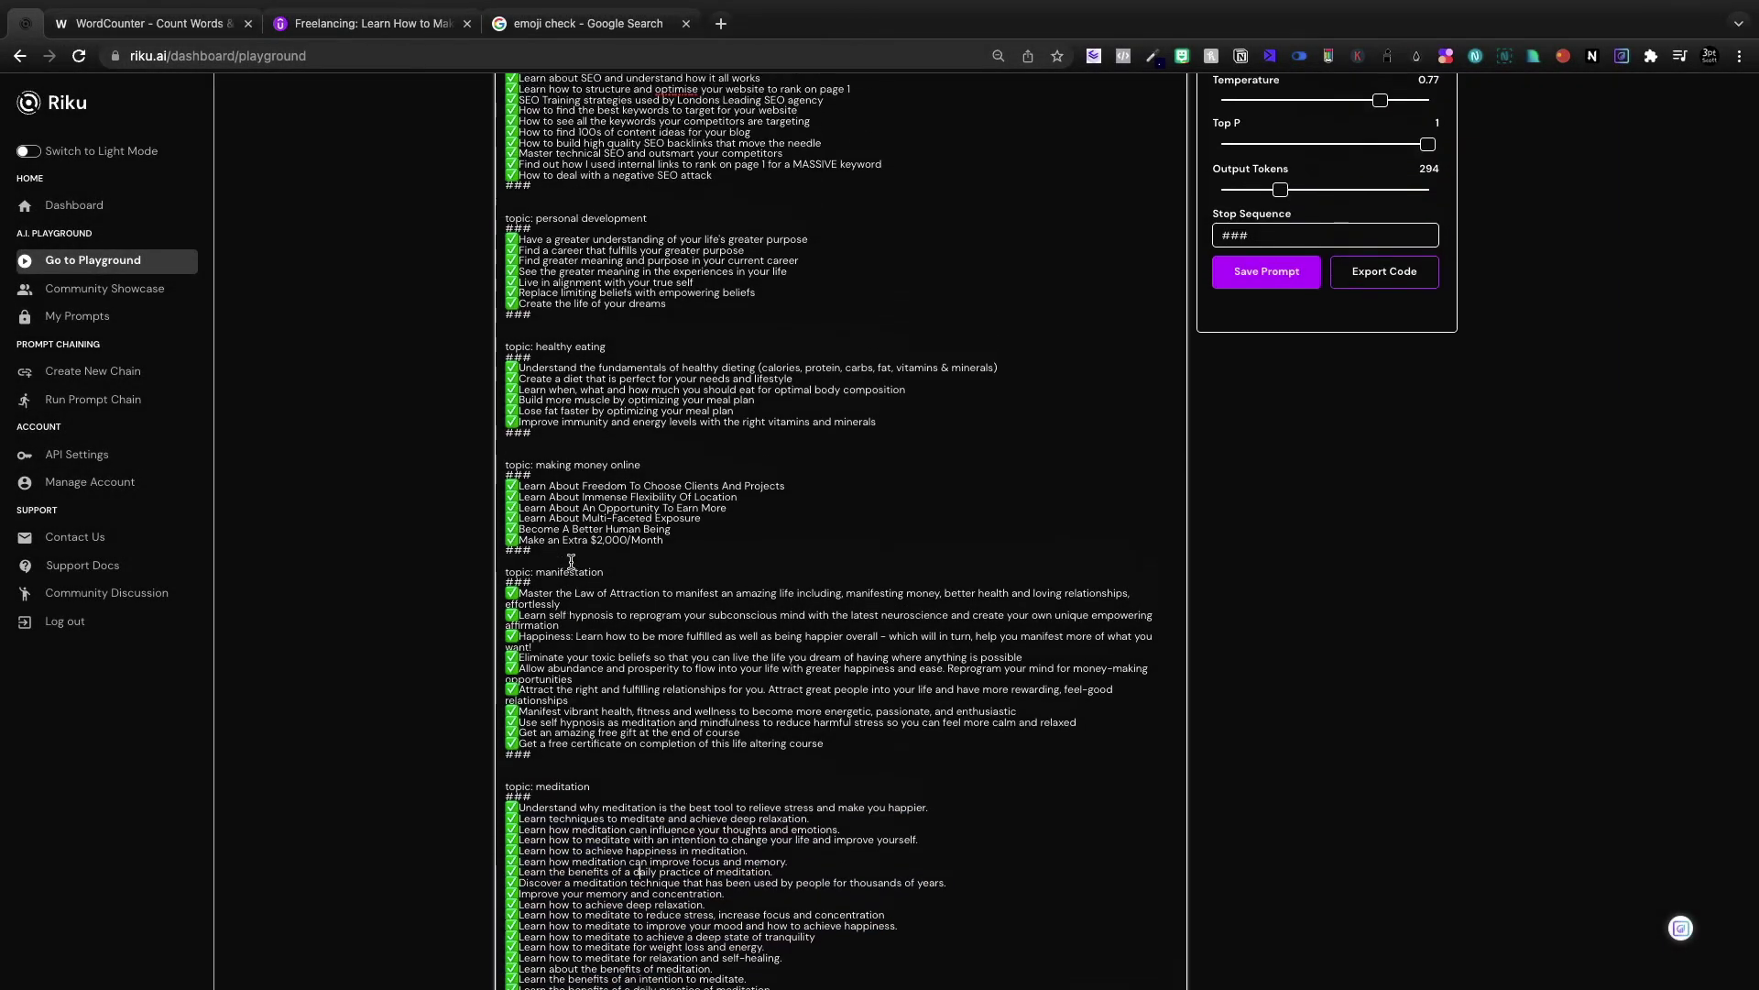
scroll(571, 561, up, 3)
scroll(564, 586, down, 3)
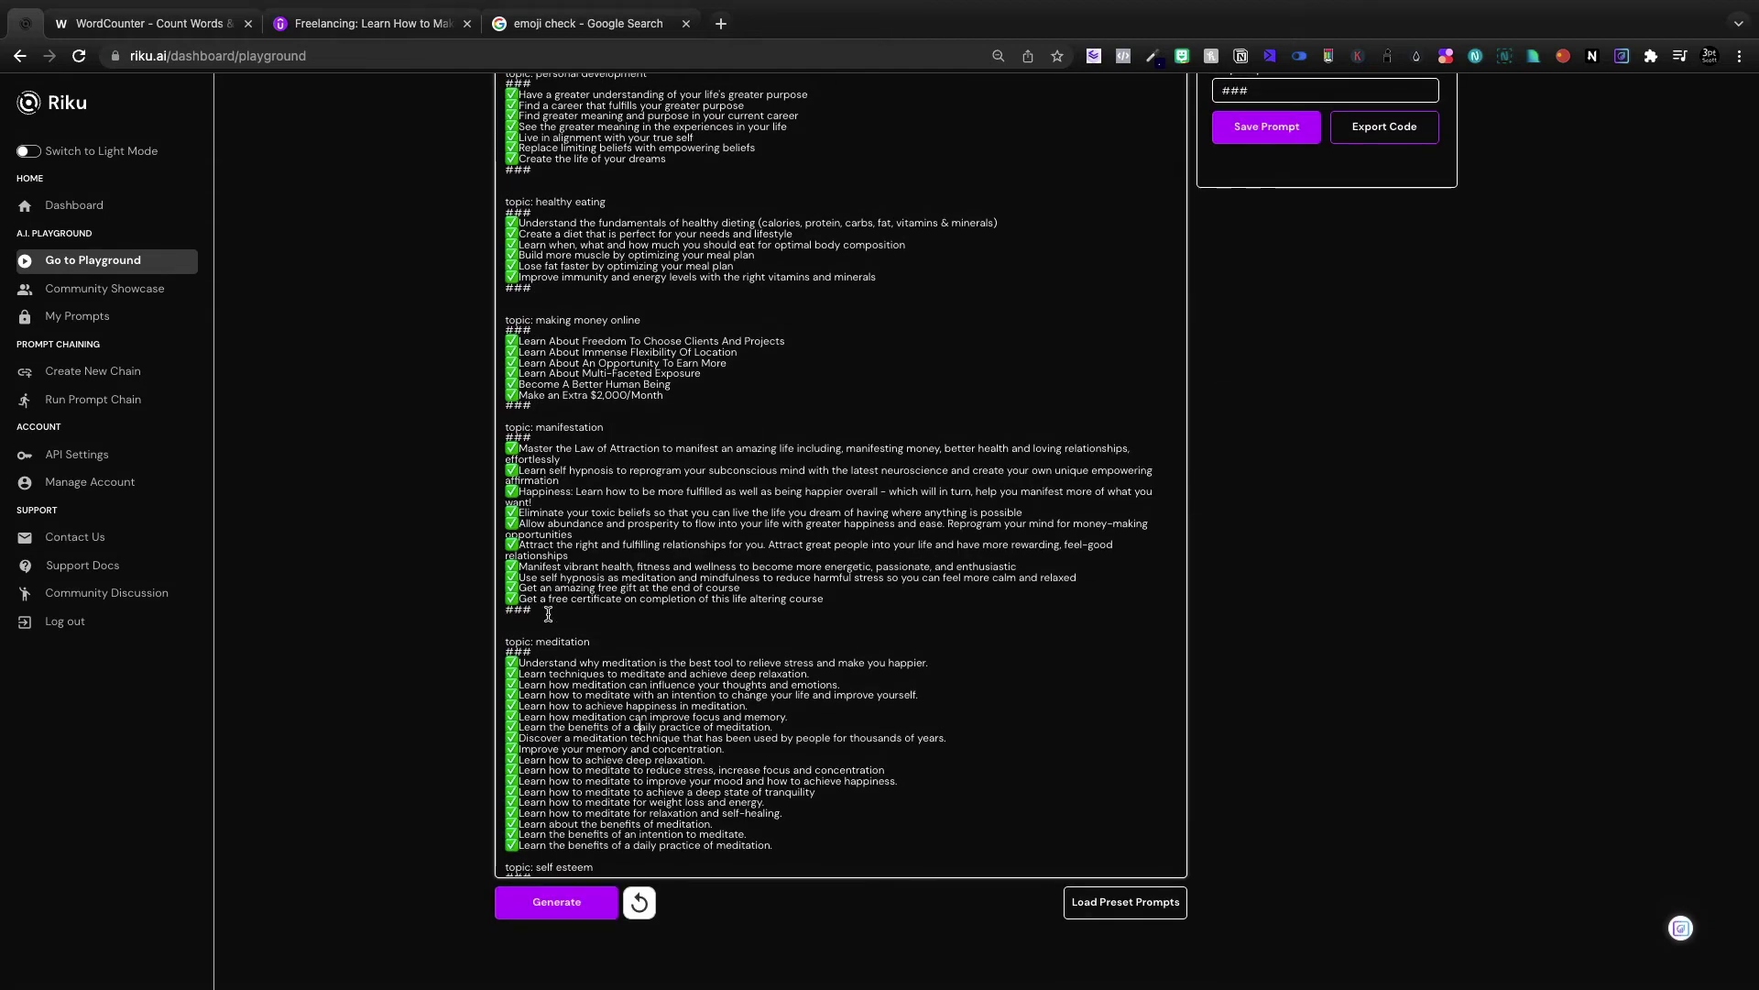
click(611, 868)
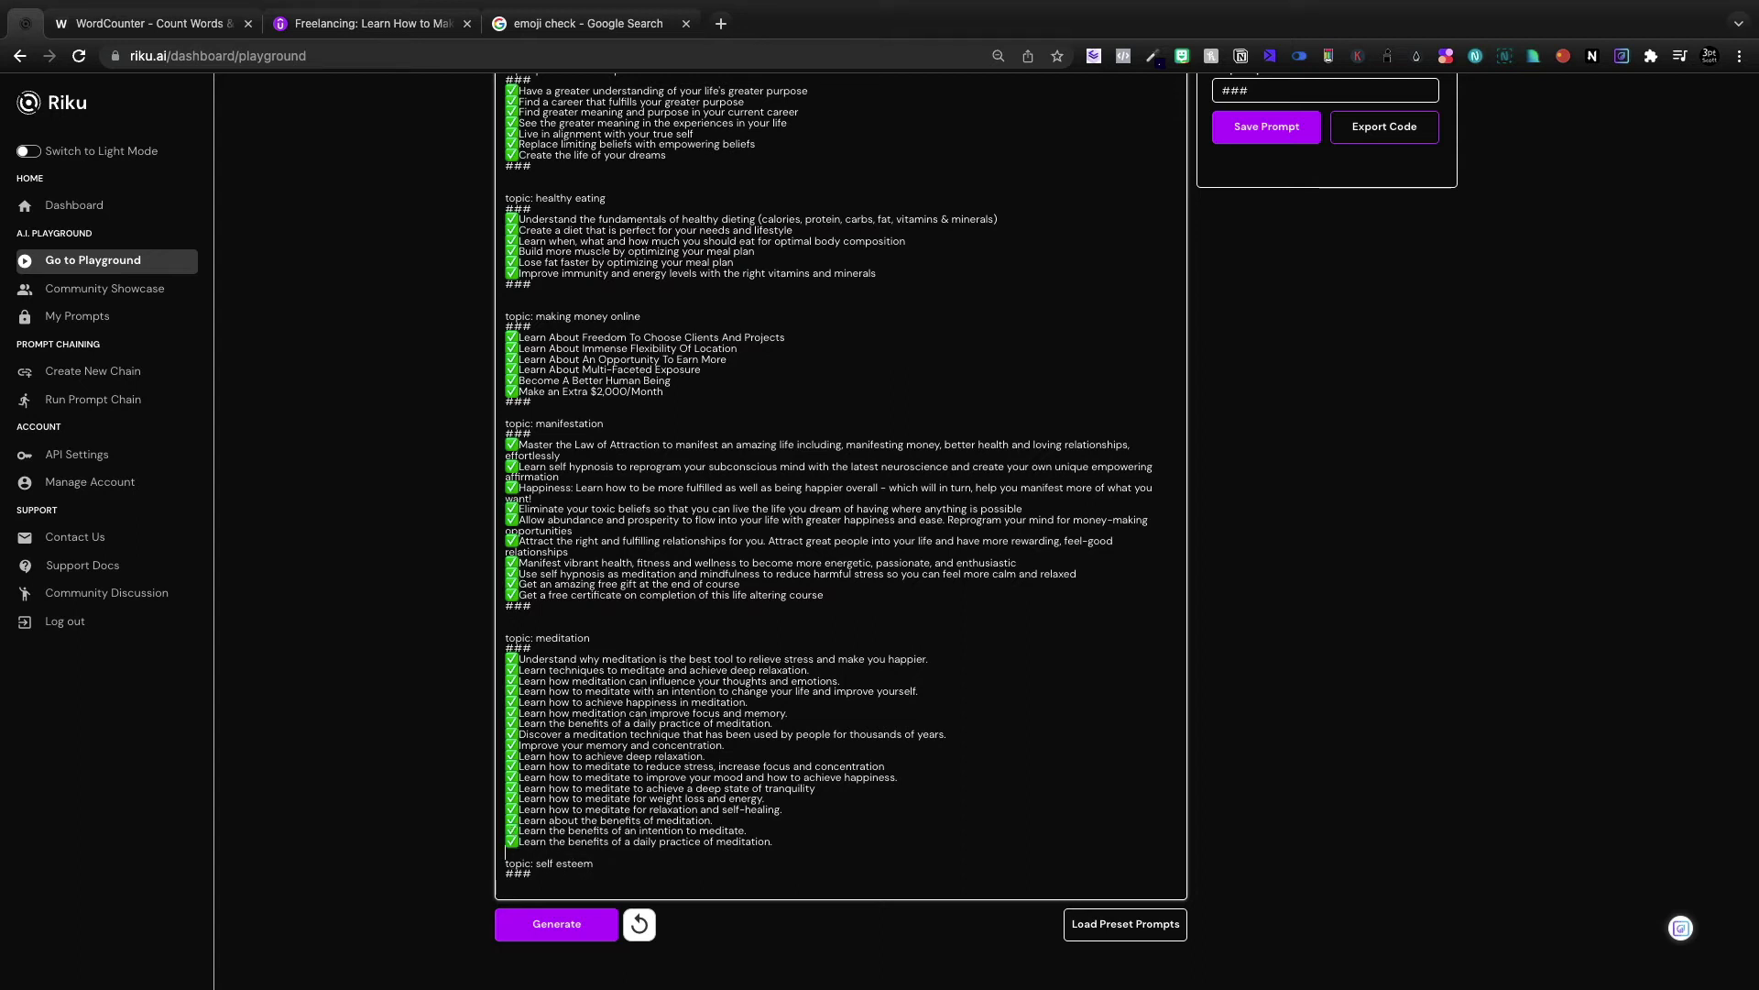
Close 'topic: self esteem' with ### and generate its check-marked learning points
text(###)
key(Return)
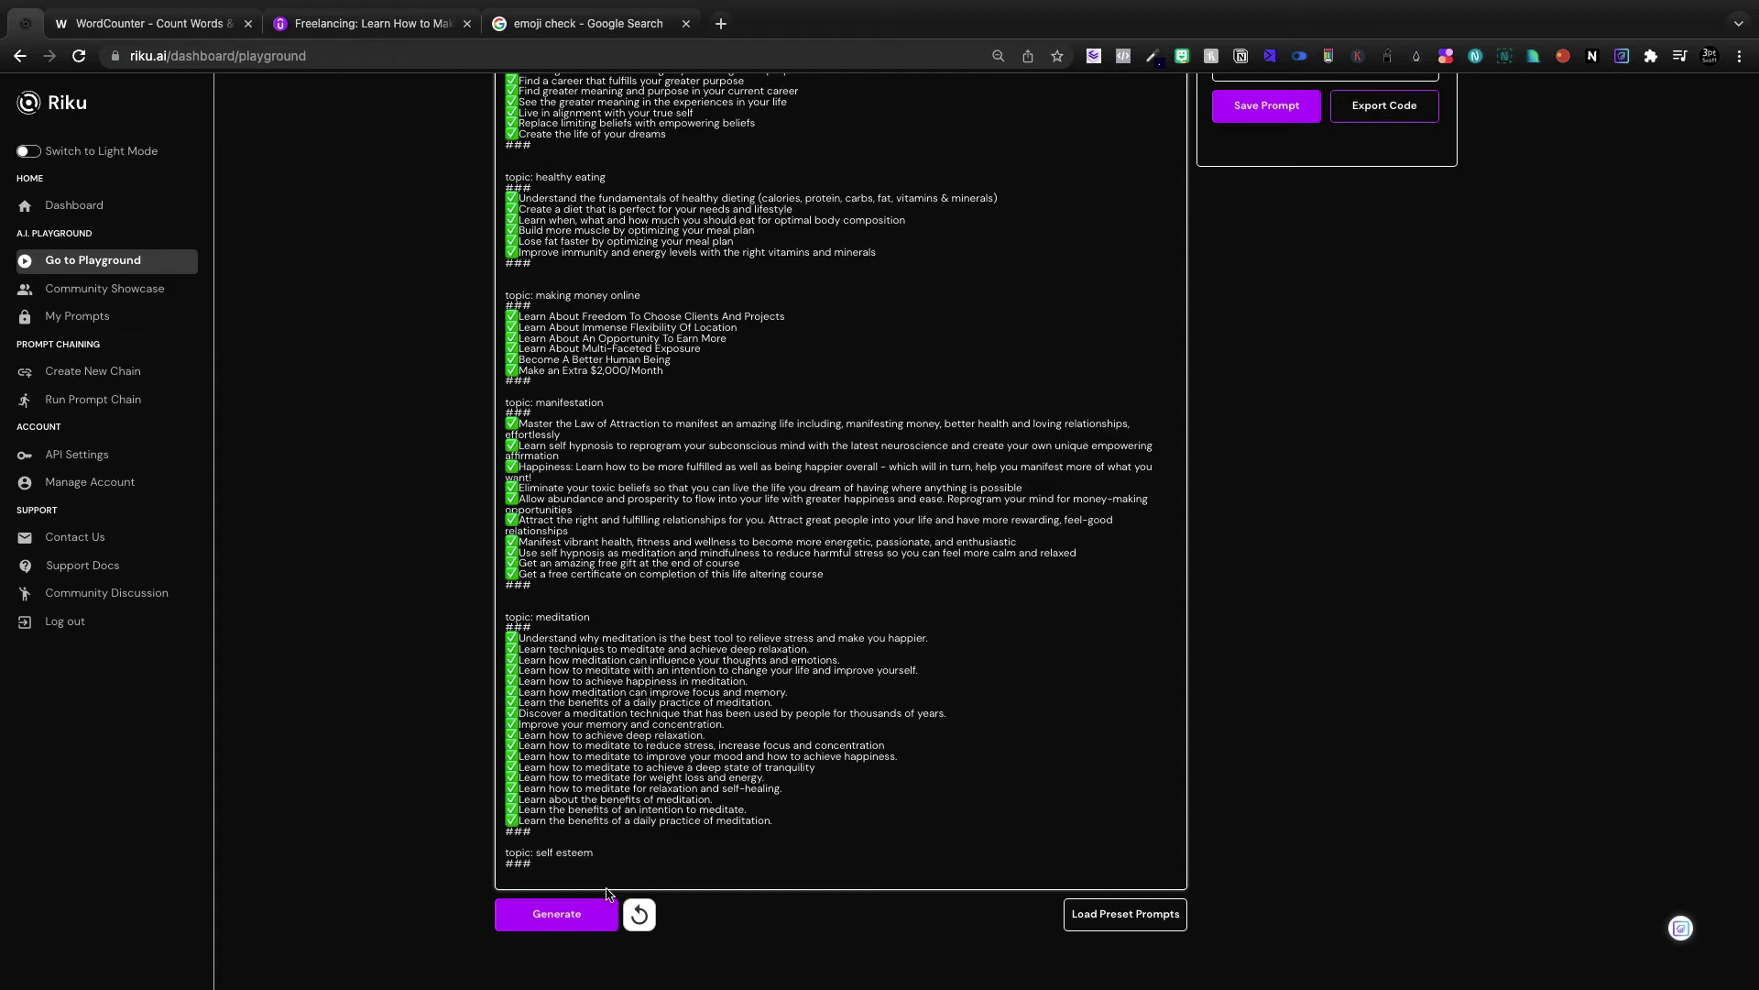
click(589, 926)
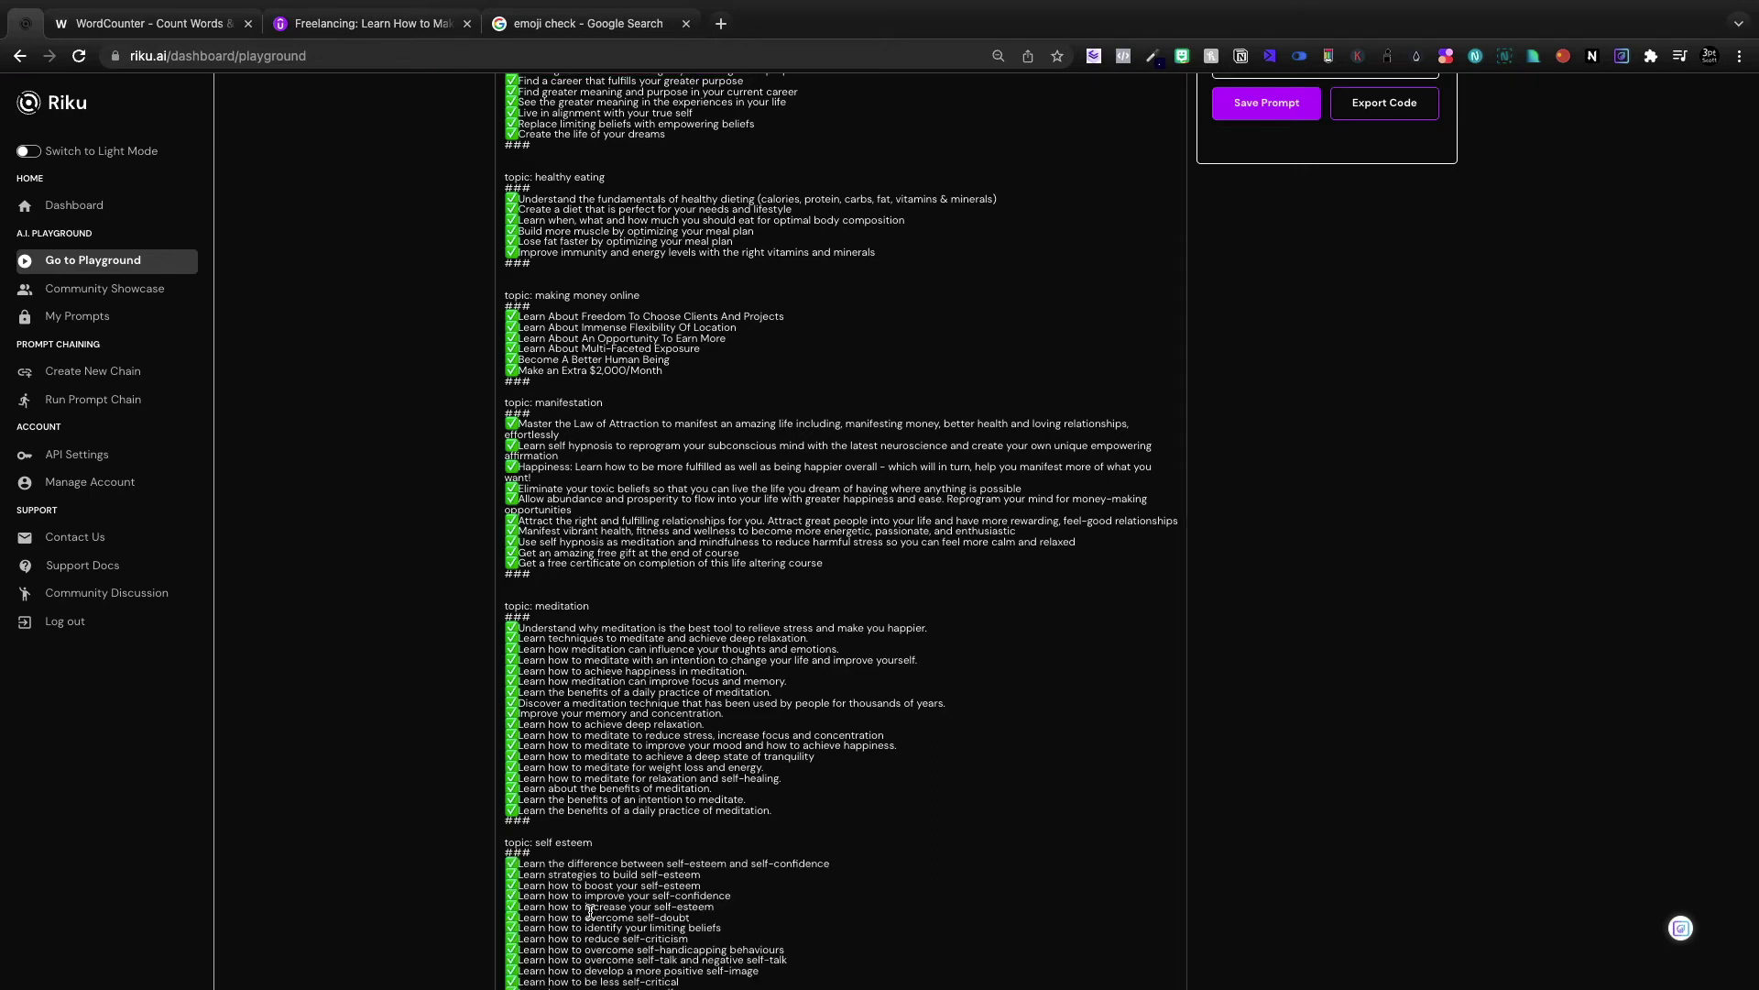
scroll(589, 911, down, 3)
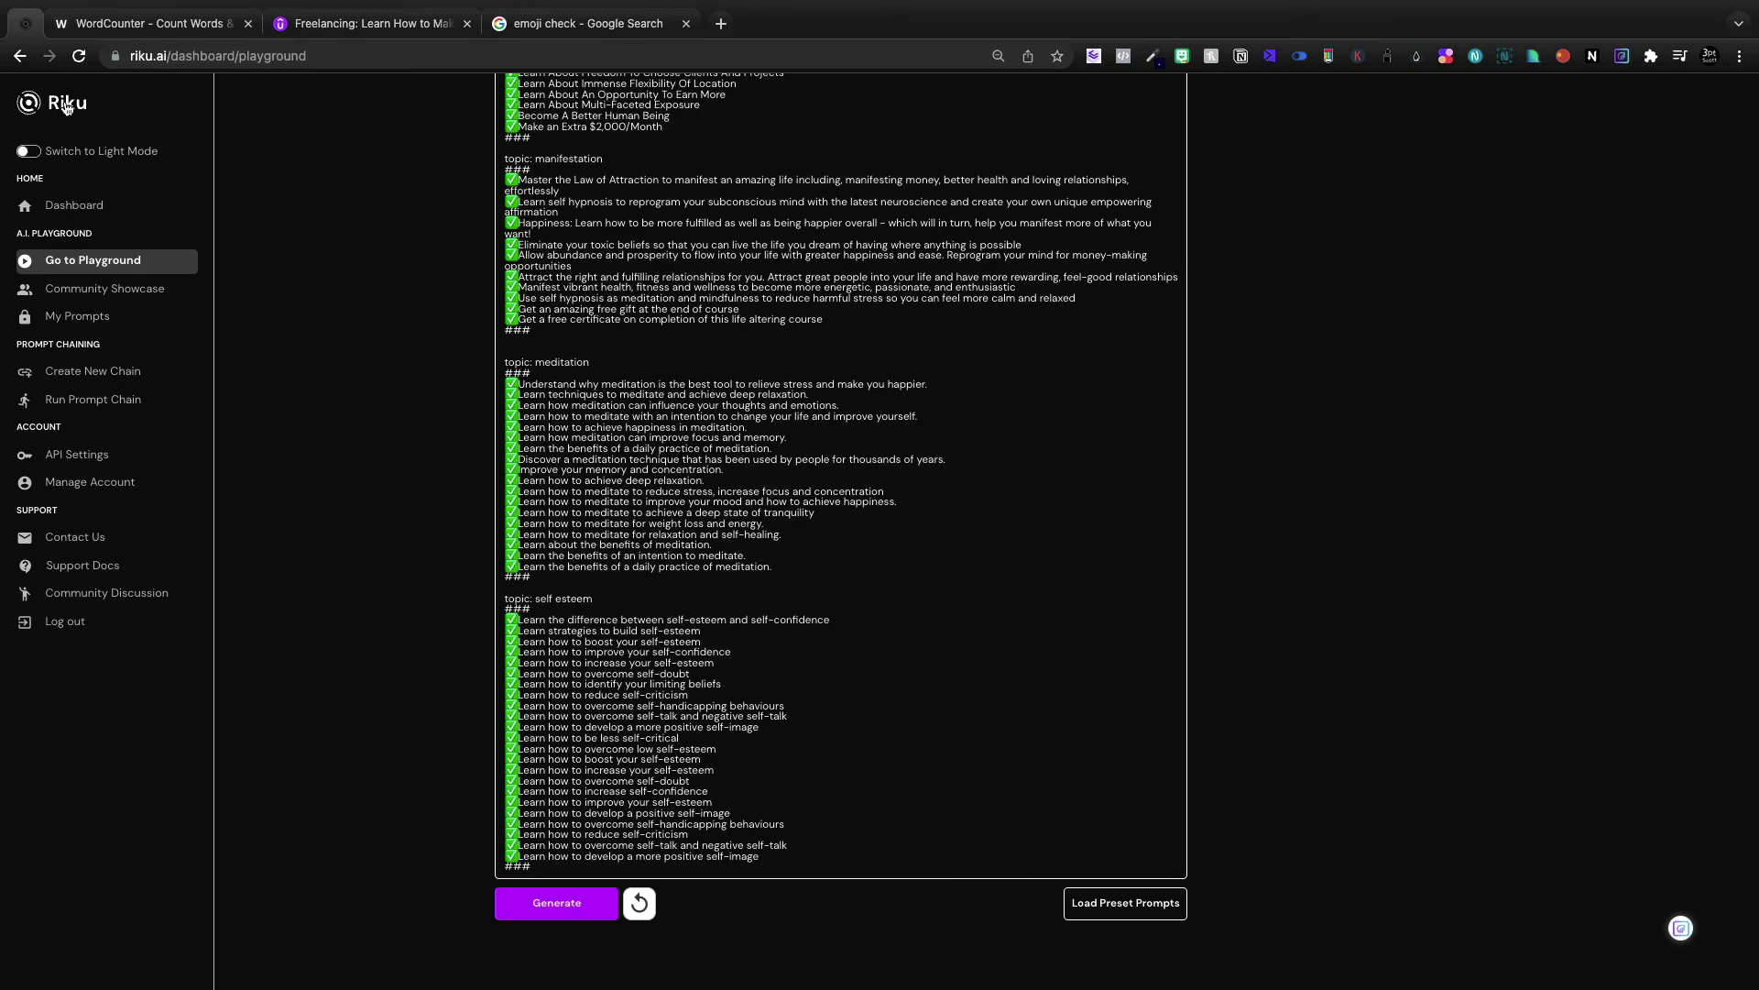
scroll(560, 432, up, 8)
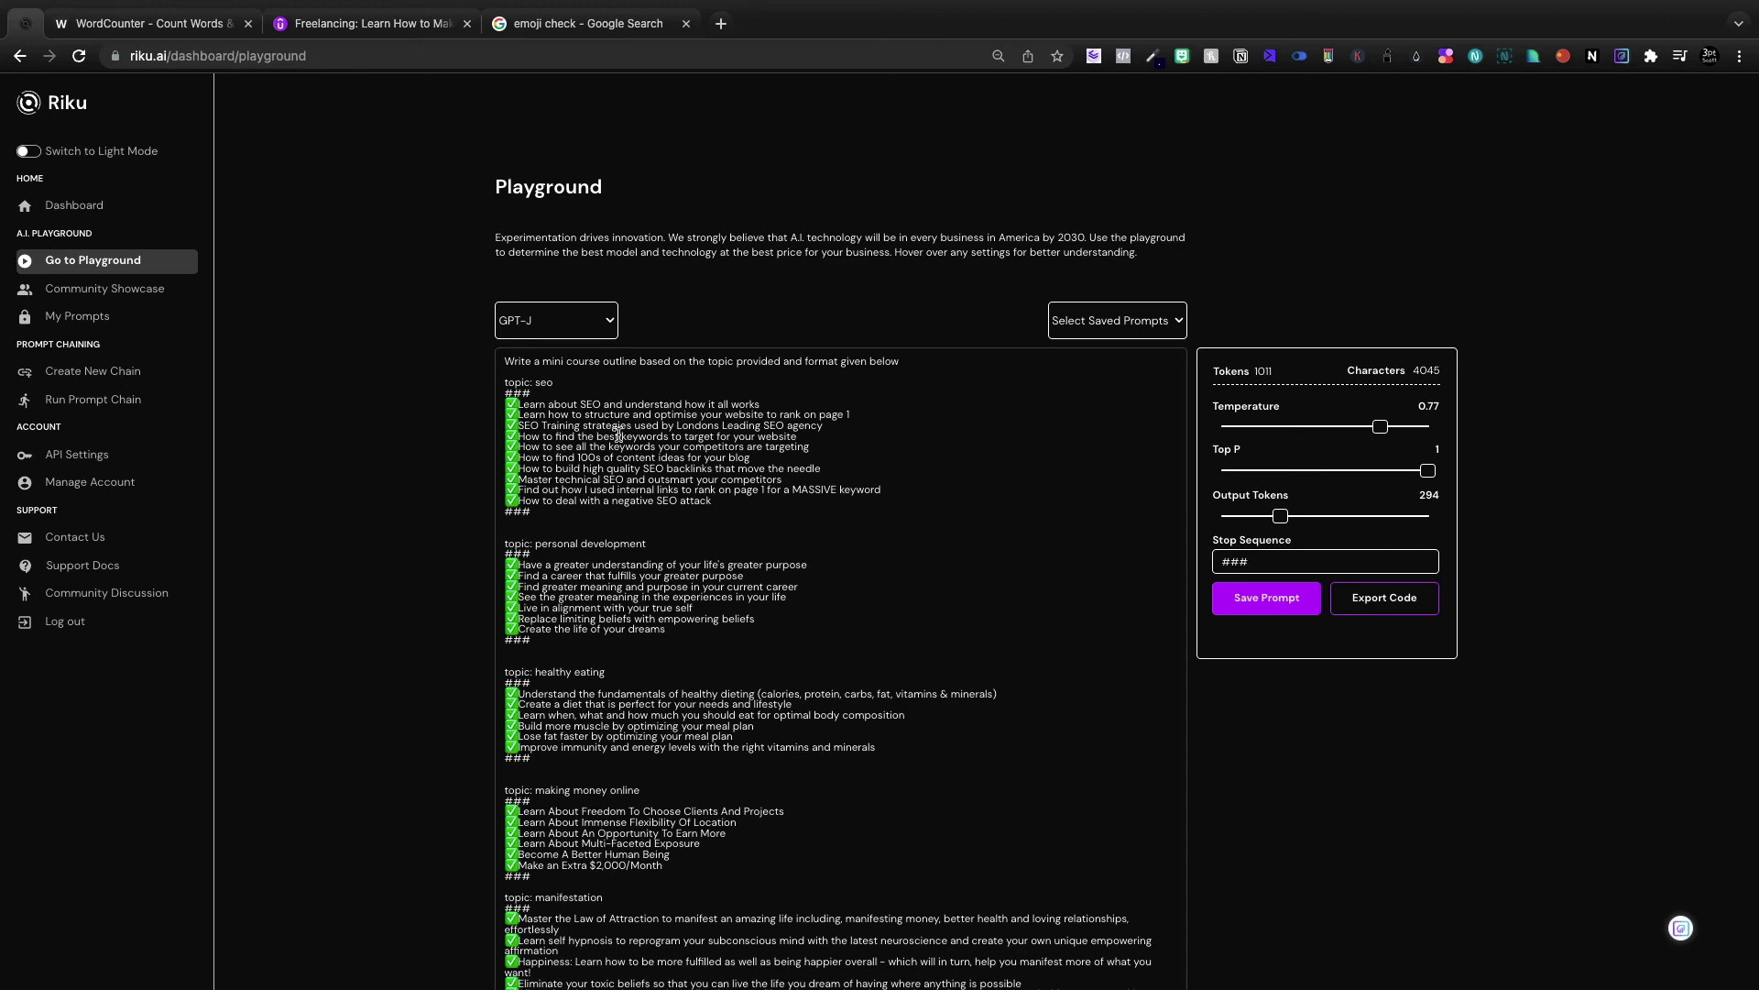
scroll(633, 669, down, 2)
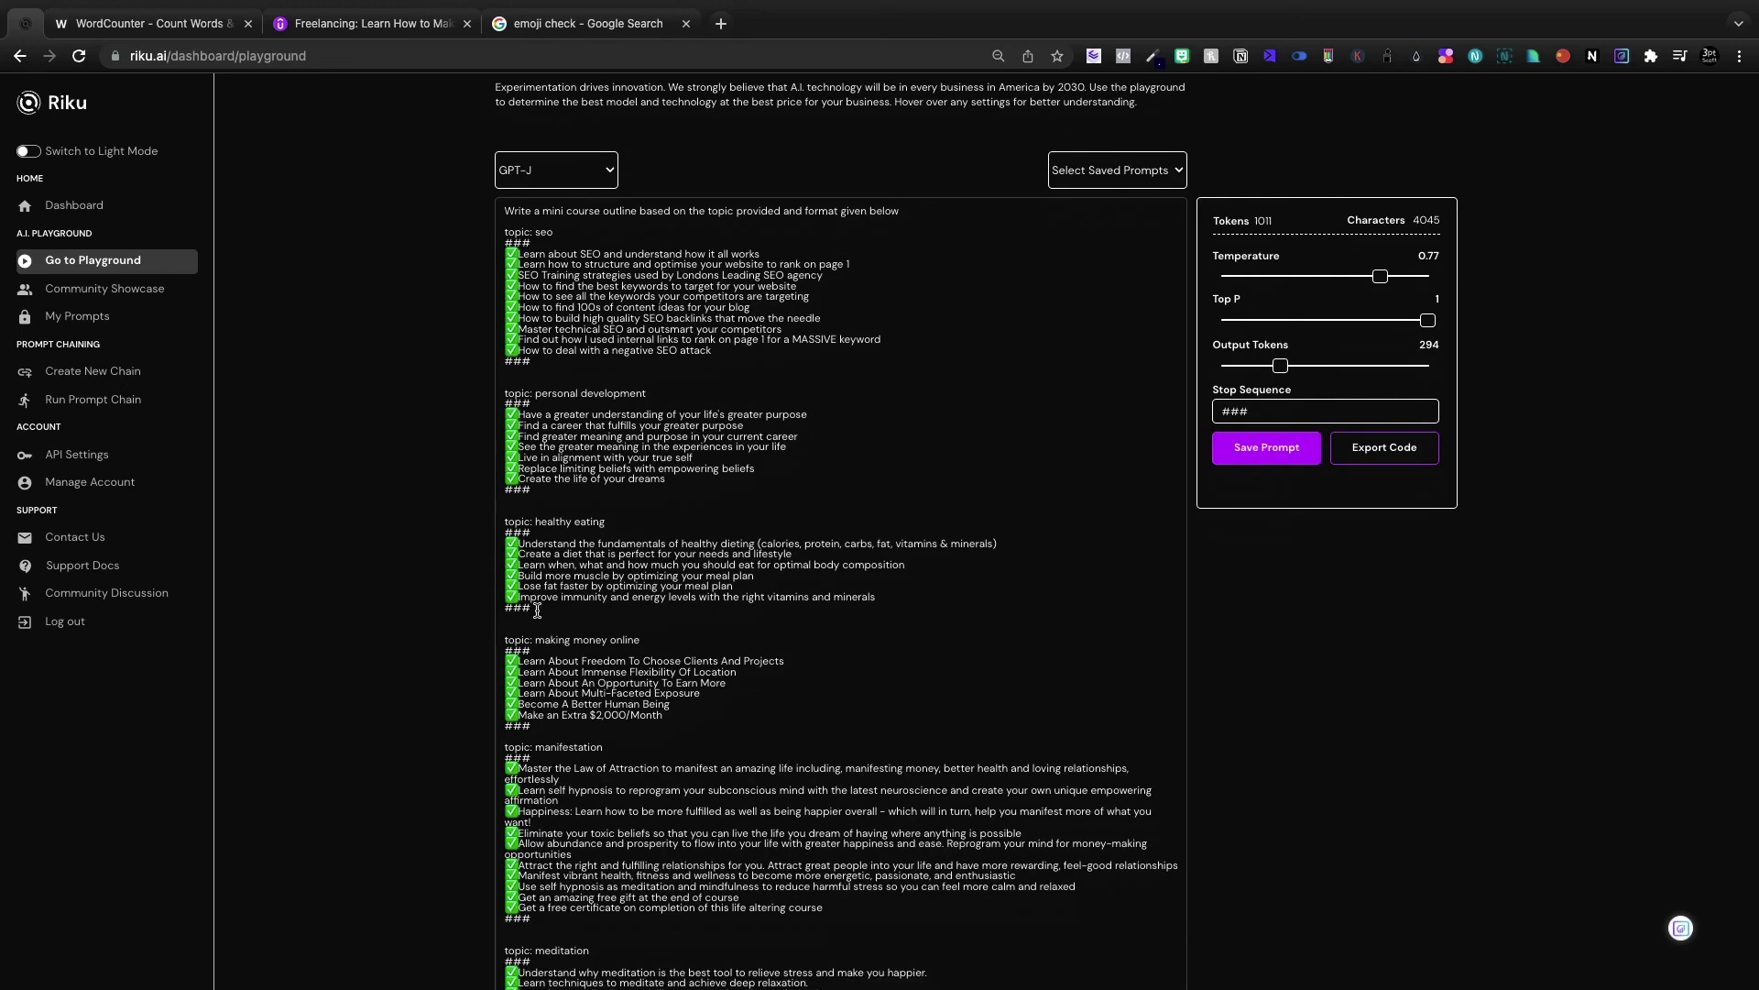
scroll(537, 611, down, 3)
scroll(537, 641, down, 2)
scroll(531, 825, down, 3)
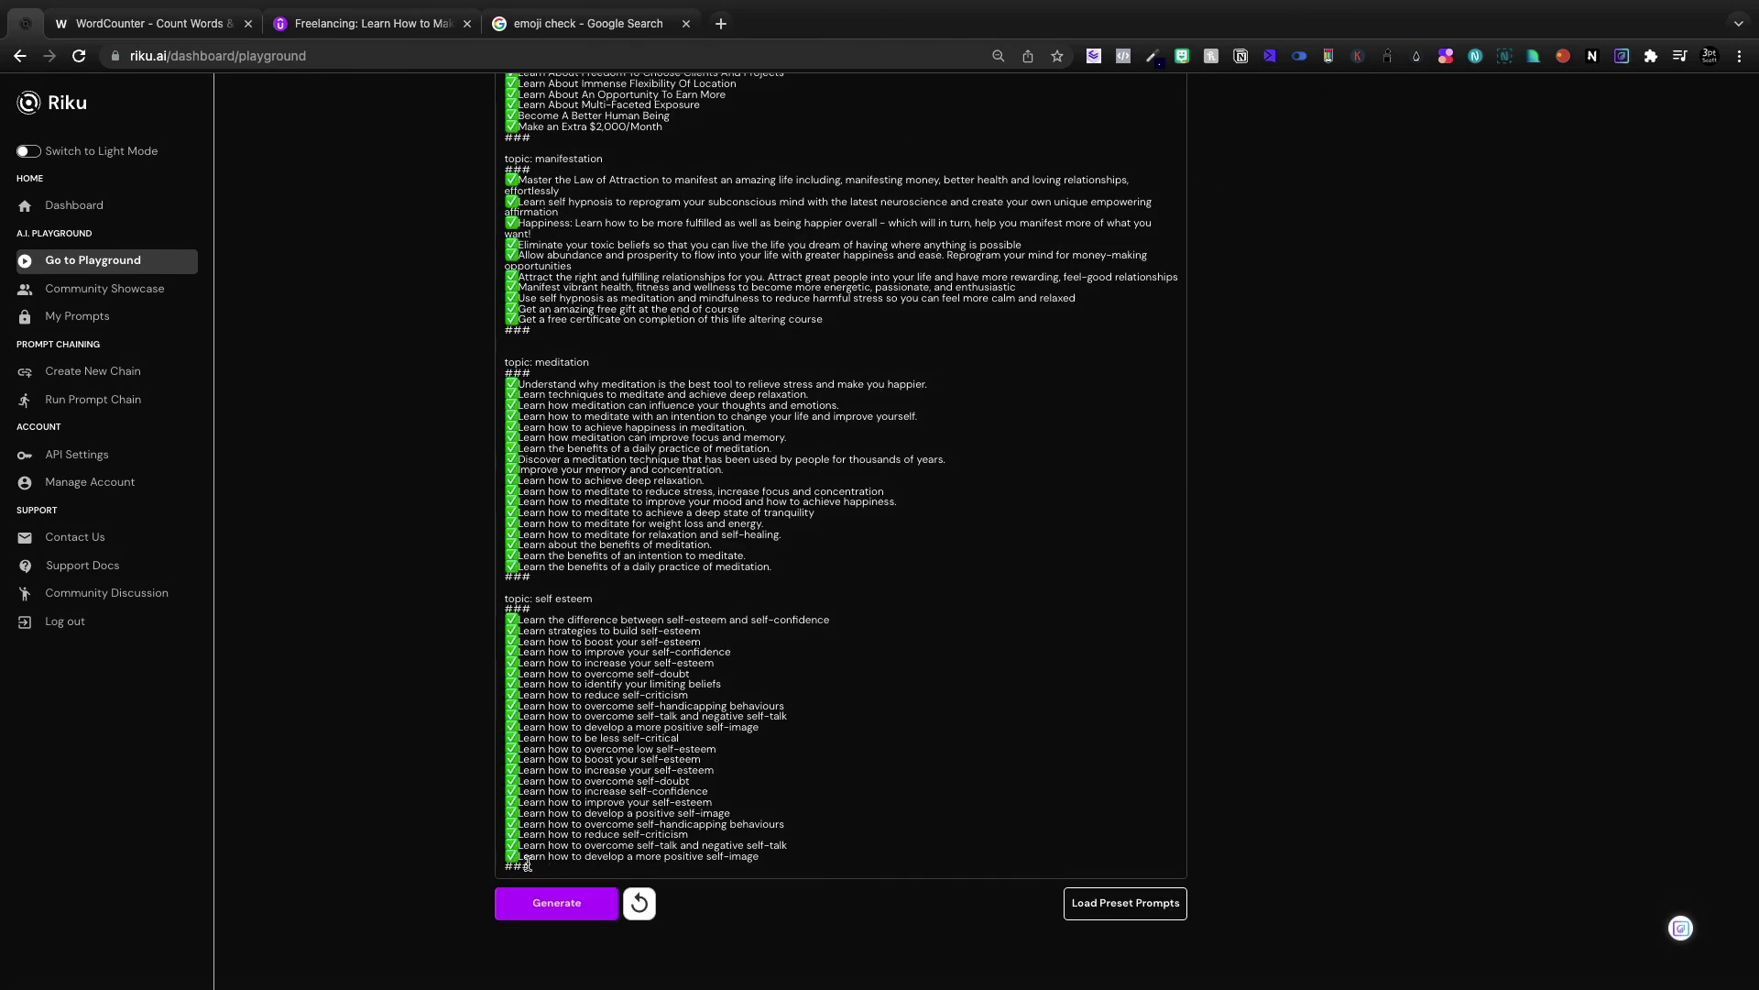
scroll(651, 856, up, 3)
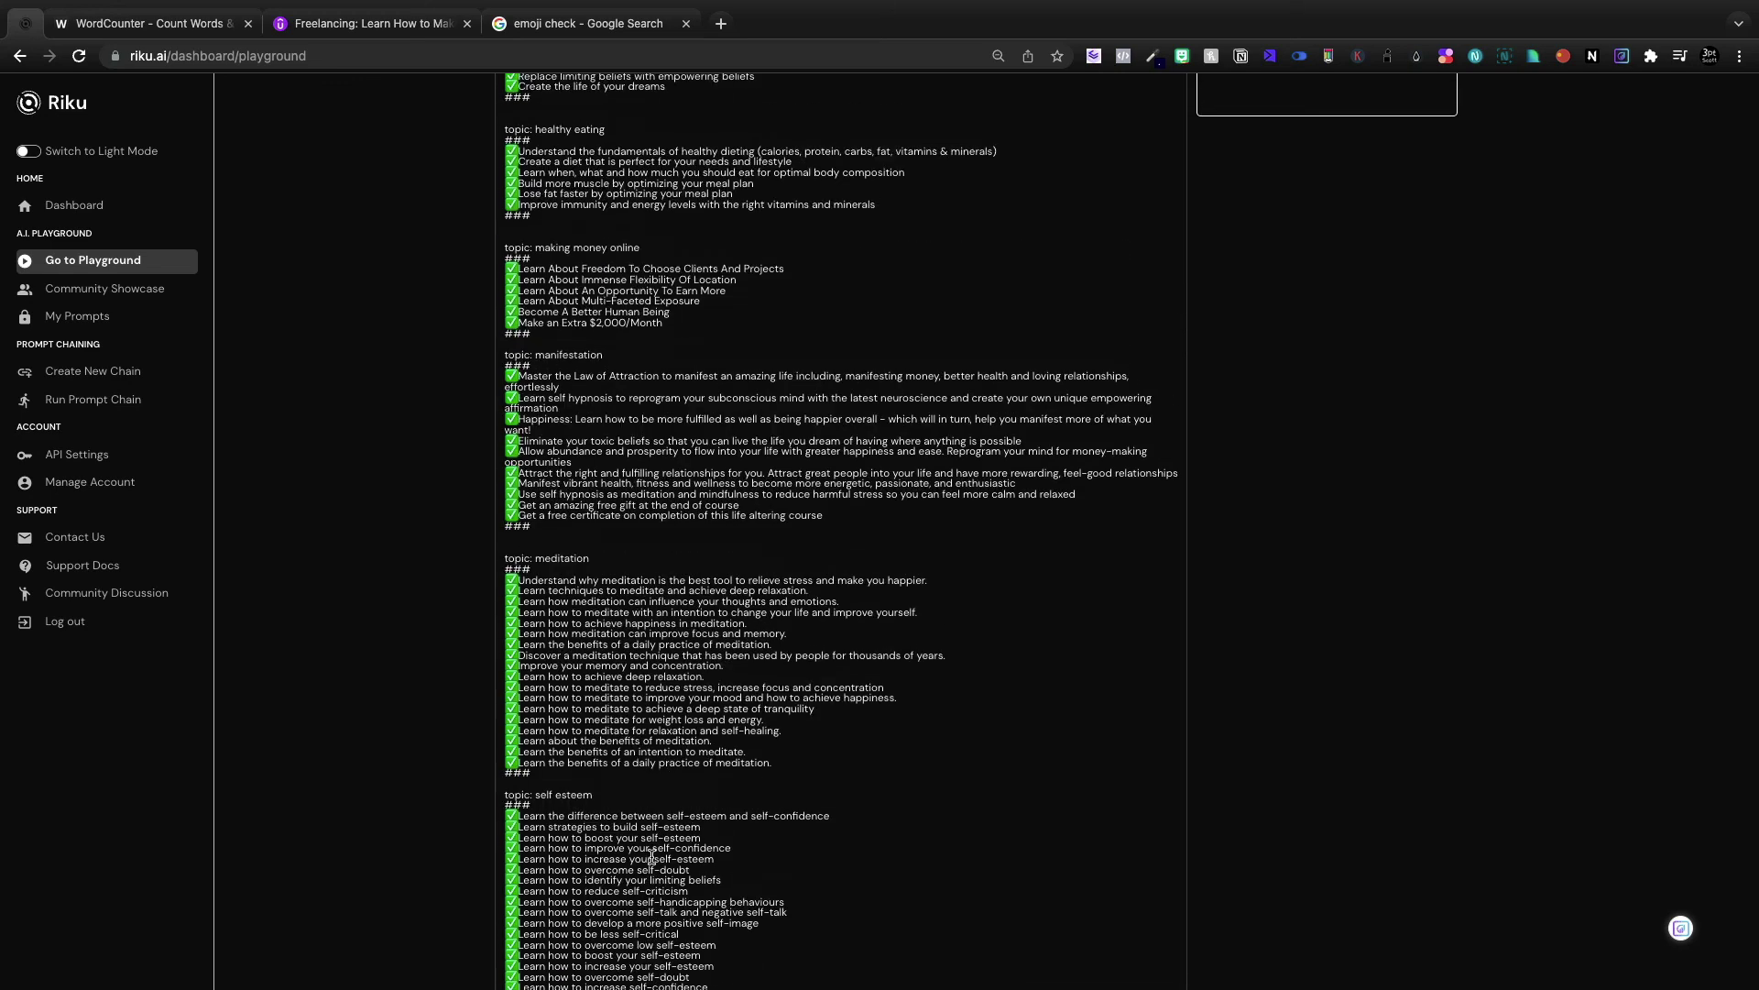
scroll(650, 856, up, 6)
scroll(667, 723, down, 2)
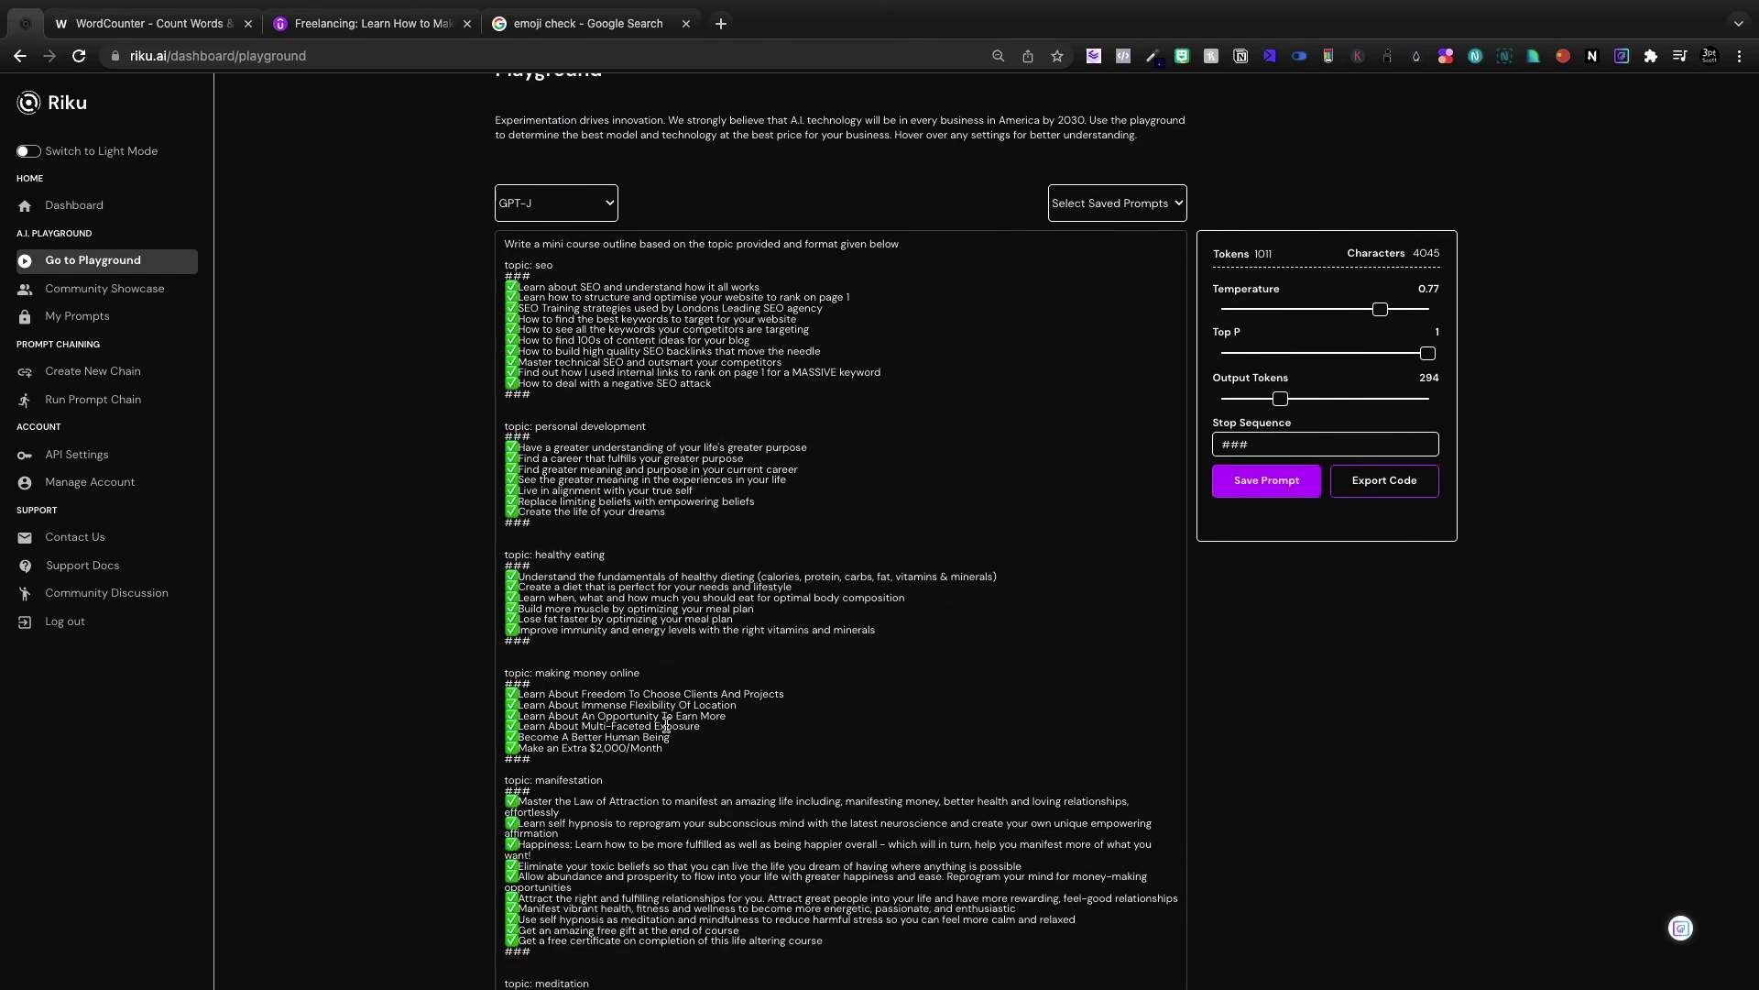
scroll(641, 751, down, 8)
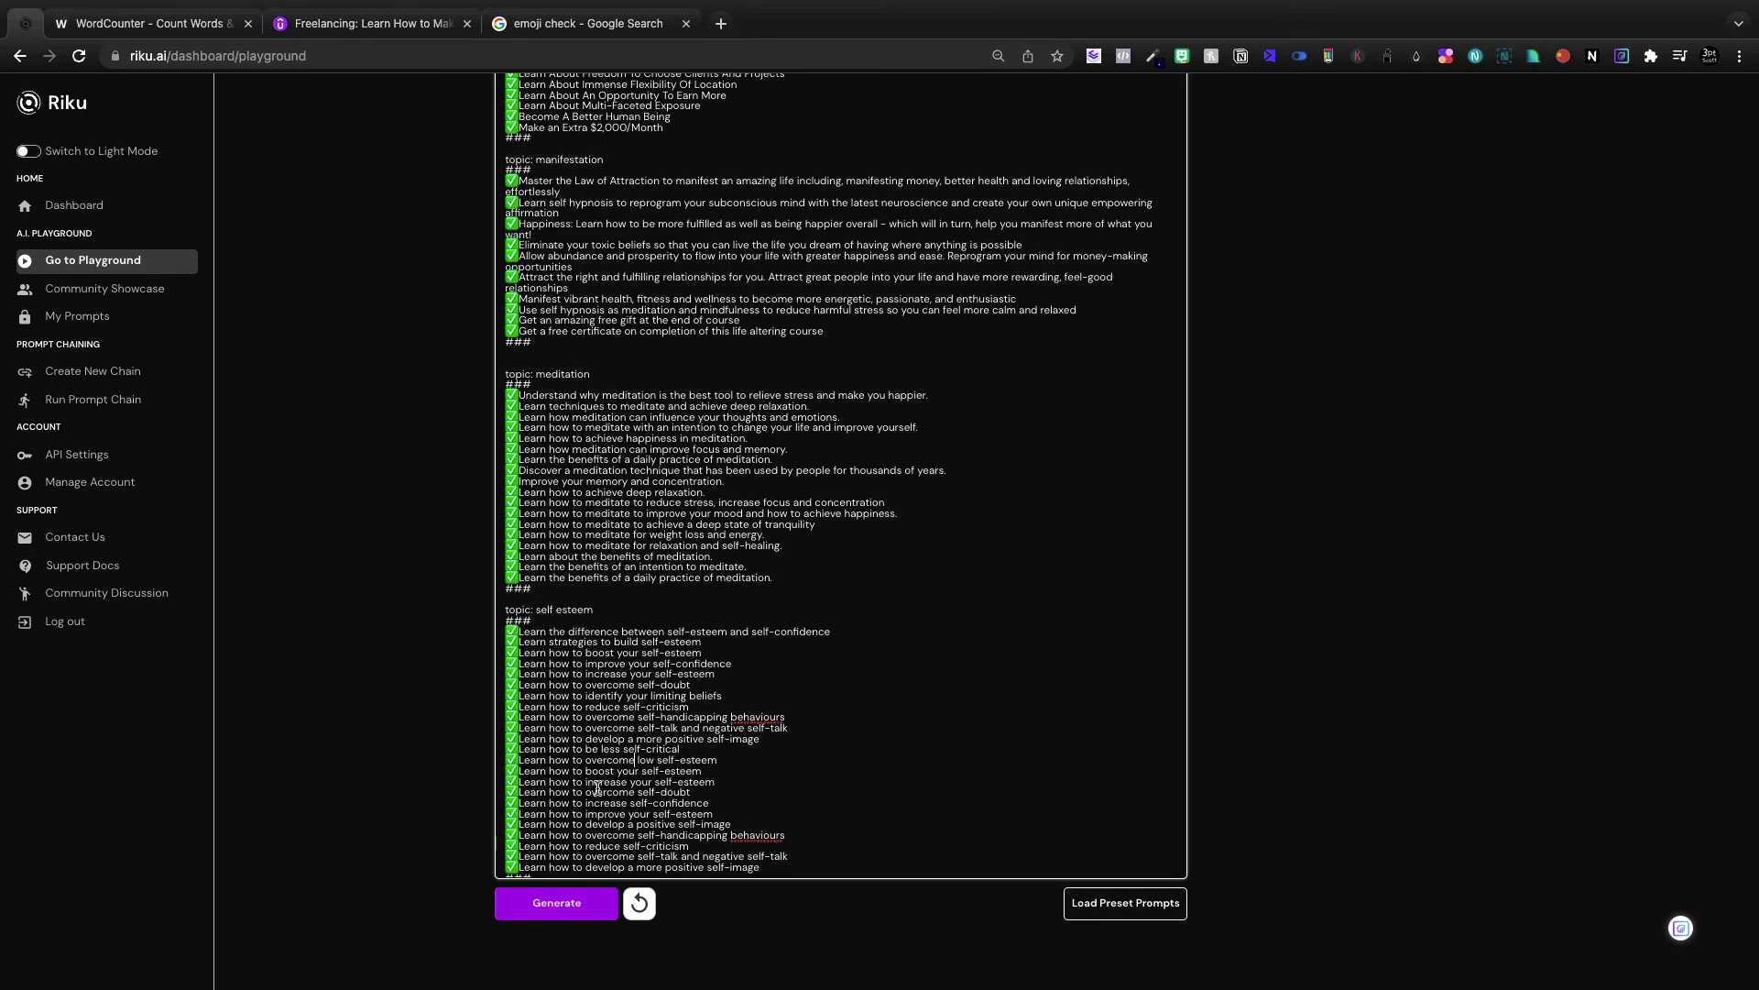
scroll(596, 788, up, 5)
scroll(605, 786, up, 3)
scroll(642, 779, down, 4)
scroll(671, 774, down, 4)
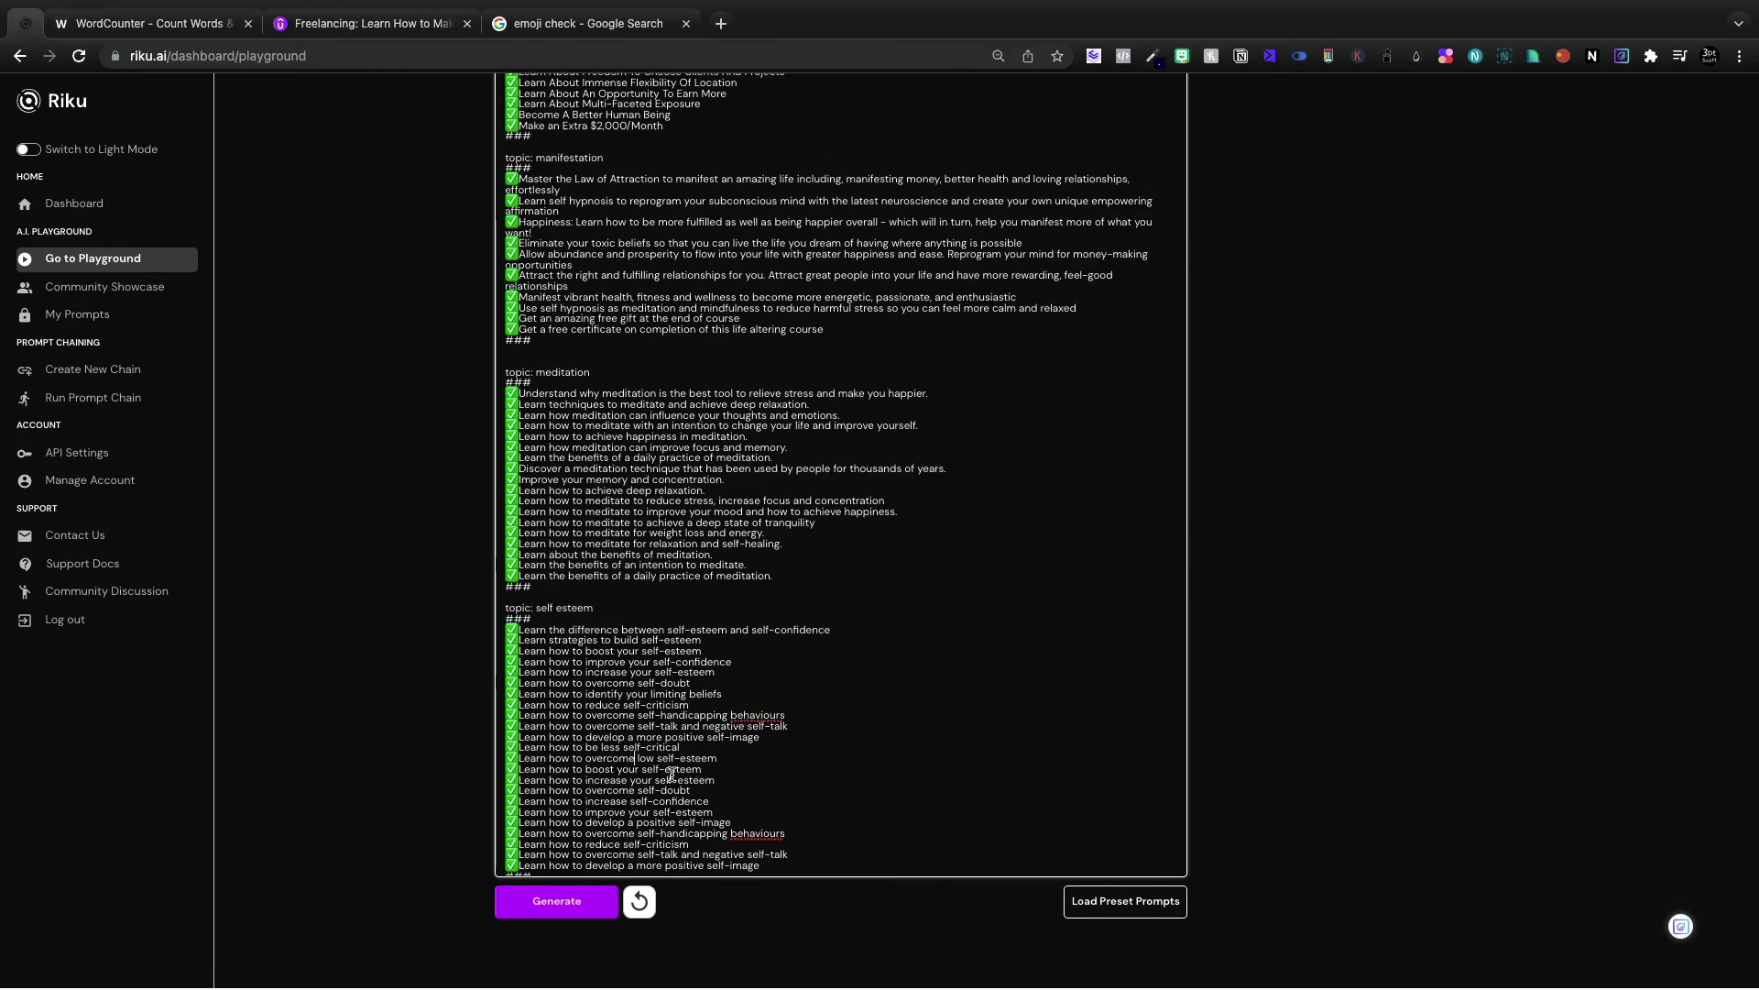